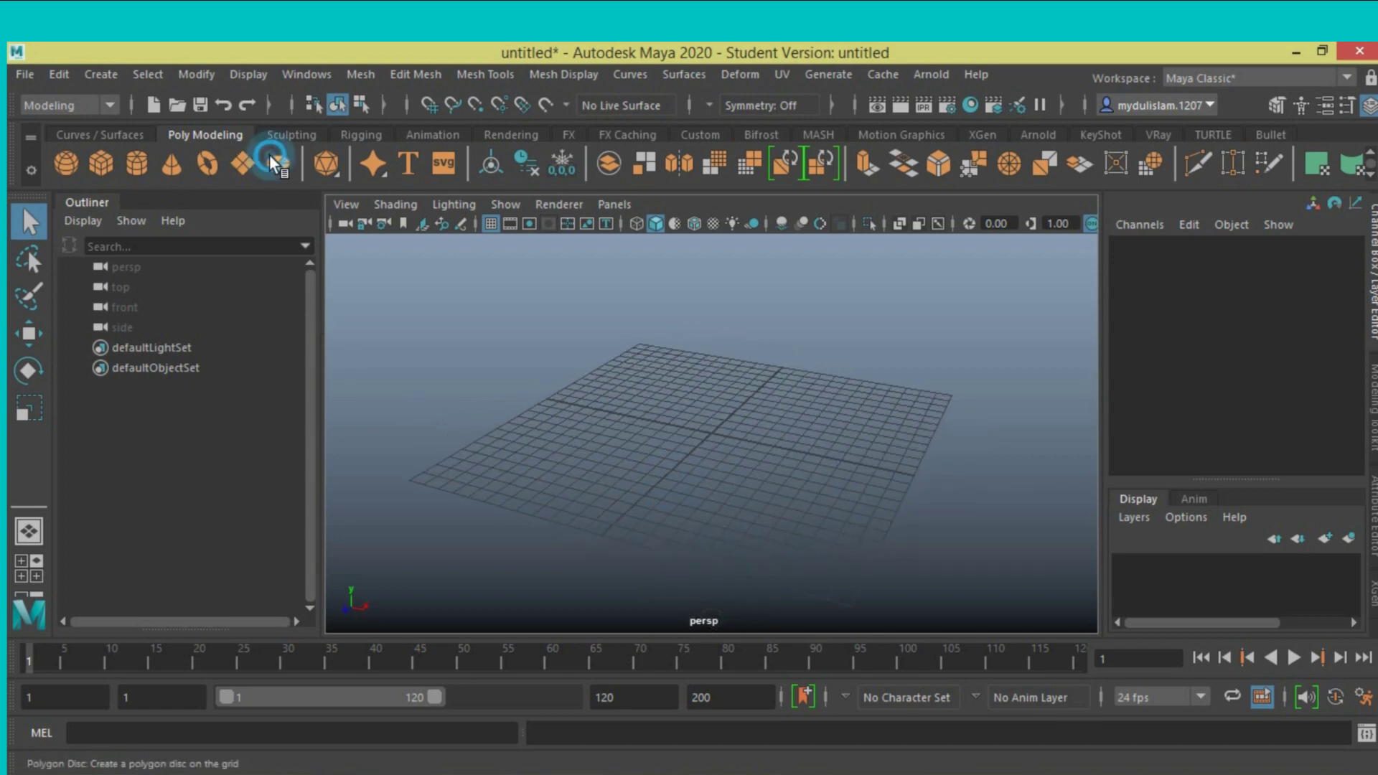
Step: Create a polygon disc on the grid and assign it a new Phong material (phong1)
{"action": "scroll", "coordinate": [714, 449], "scroll_direction": "up", "scroll_amount": 3}
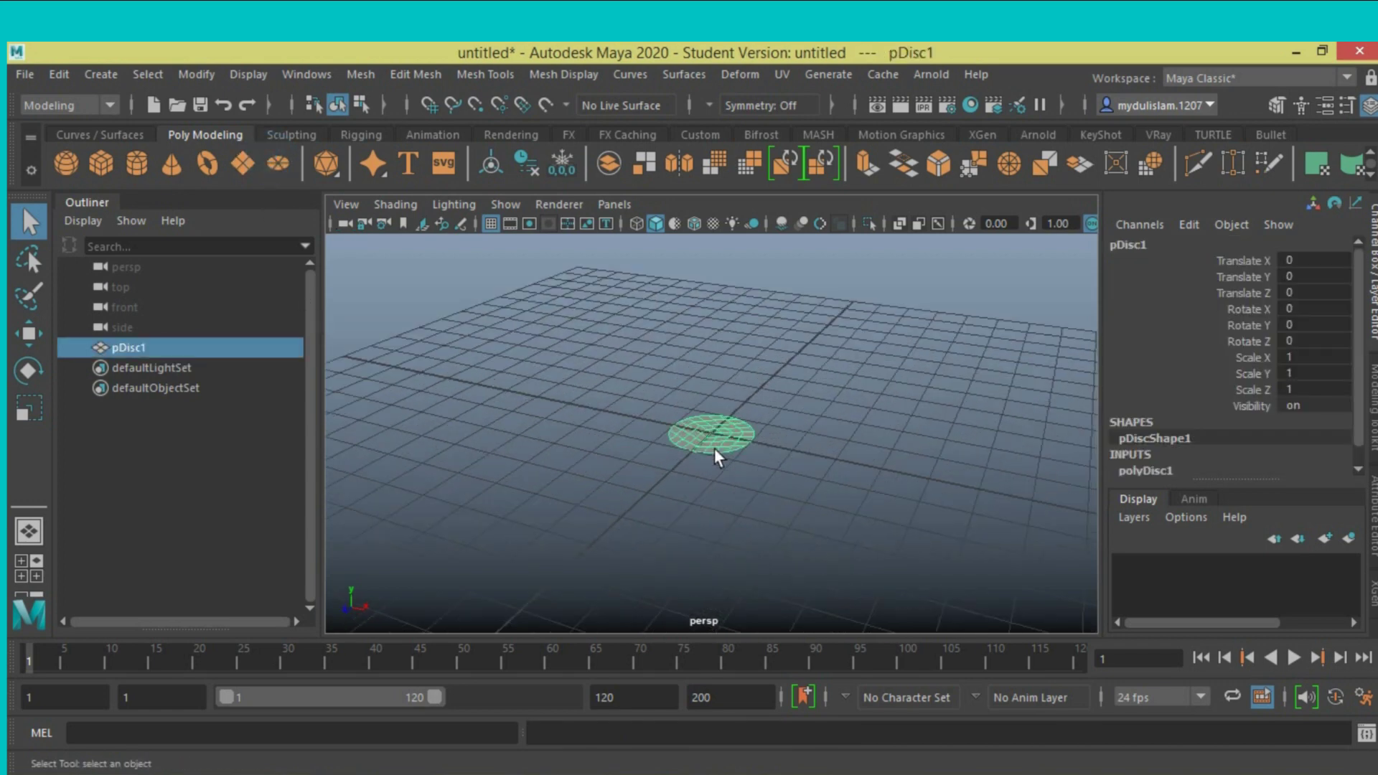
{"action": "scroll", "coordinate": [714, 459], "scroll_direction": "up", "scroll_amount": 5}
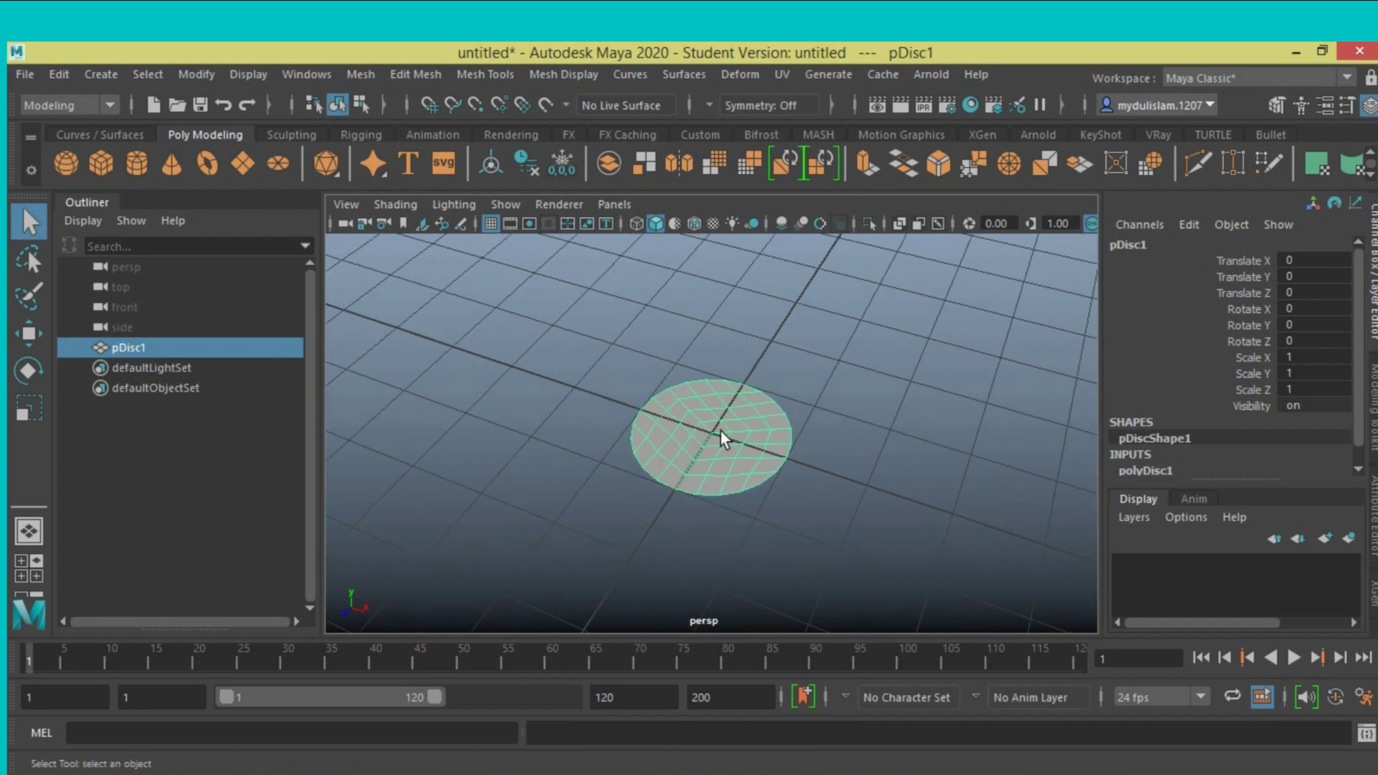
{"action": "right_click_drag", "start_coordinate": [721, 432], "coordinate": [718, 756]}
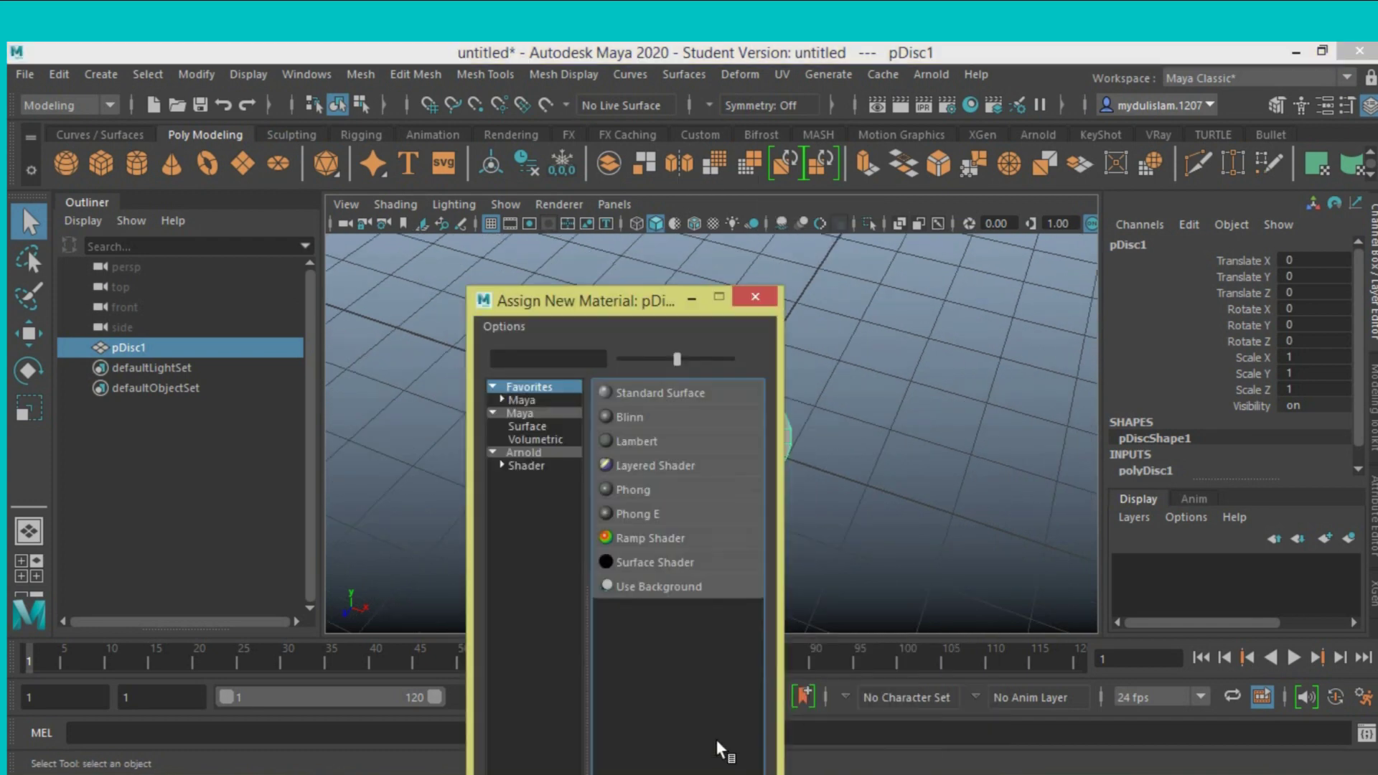
{"action": "left_click", "coordinate": [639, 493]}
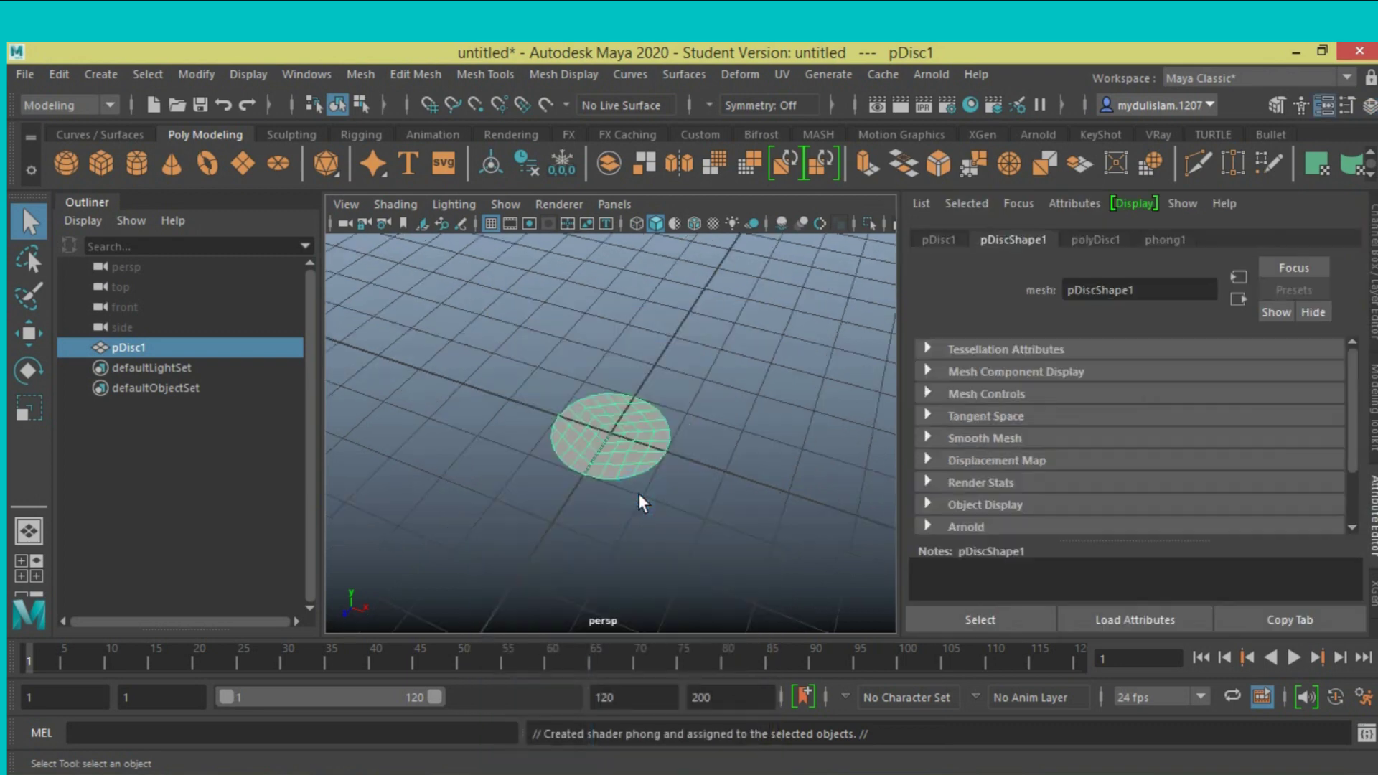
Step: Map a new ramp texture onto phong1's Color attribute
{"action": "left_click", "coordinate": [1162, 241]}
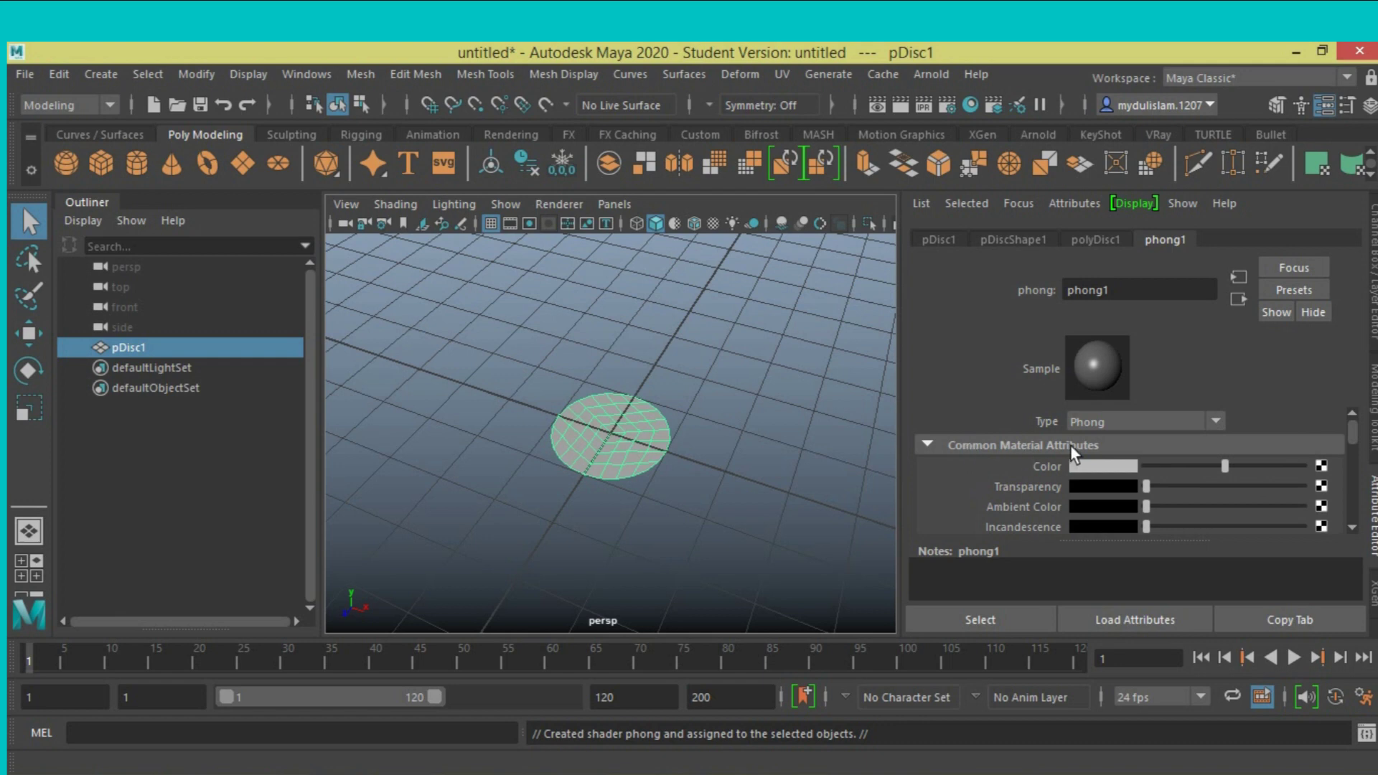
{"action": "left_click", "coordinate": [1321, 467]}
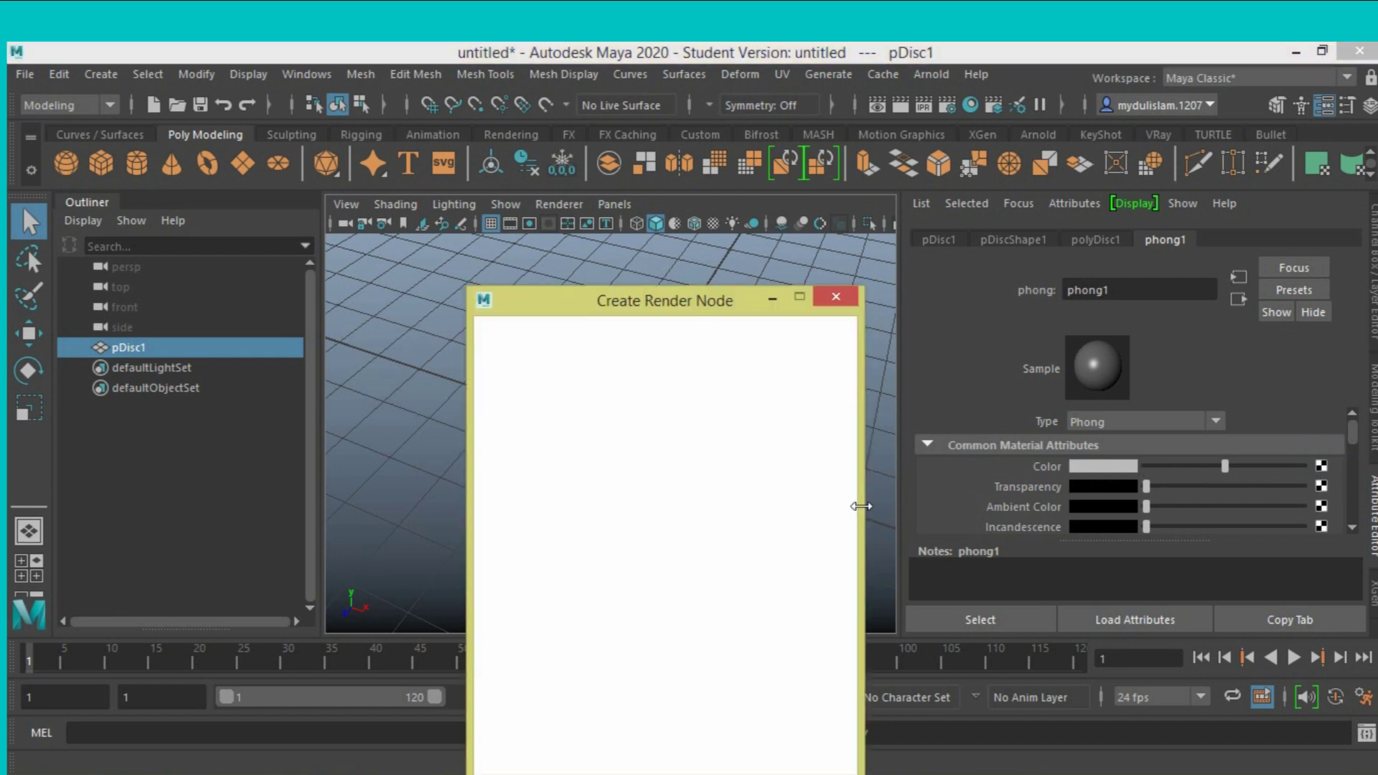
{"action": "left_click_drag", "start_coordinate": [656, 309], "coordinate": [673, 127]}
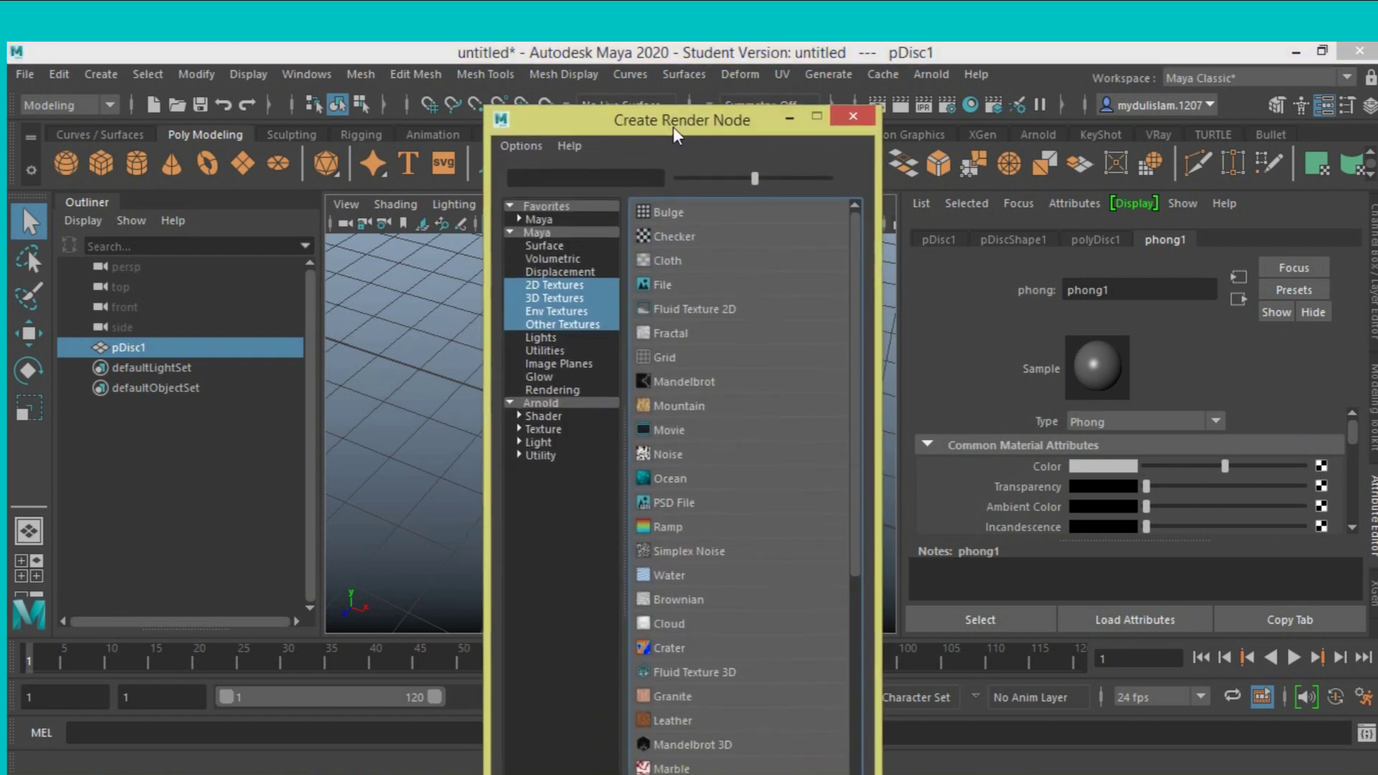
{"action": "left_click", "coordinate": [666, 525]}
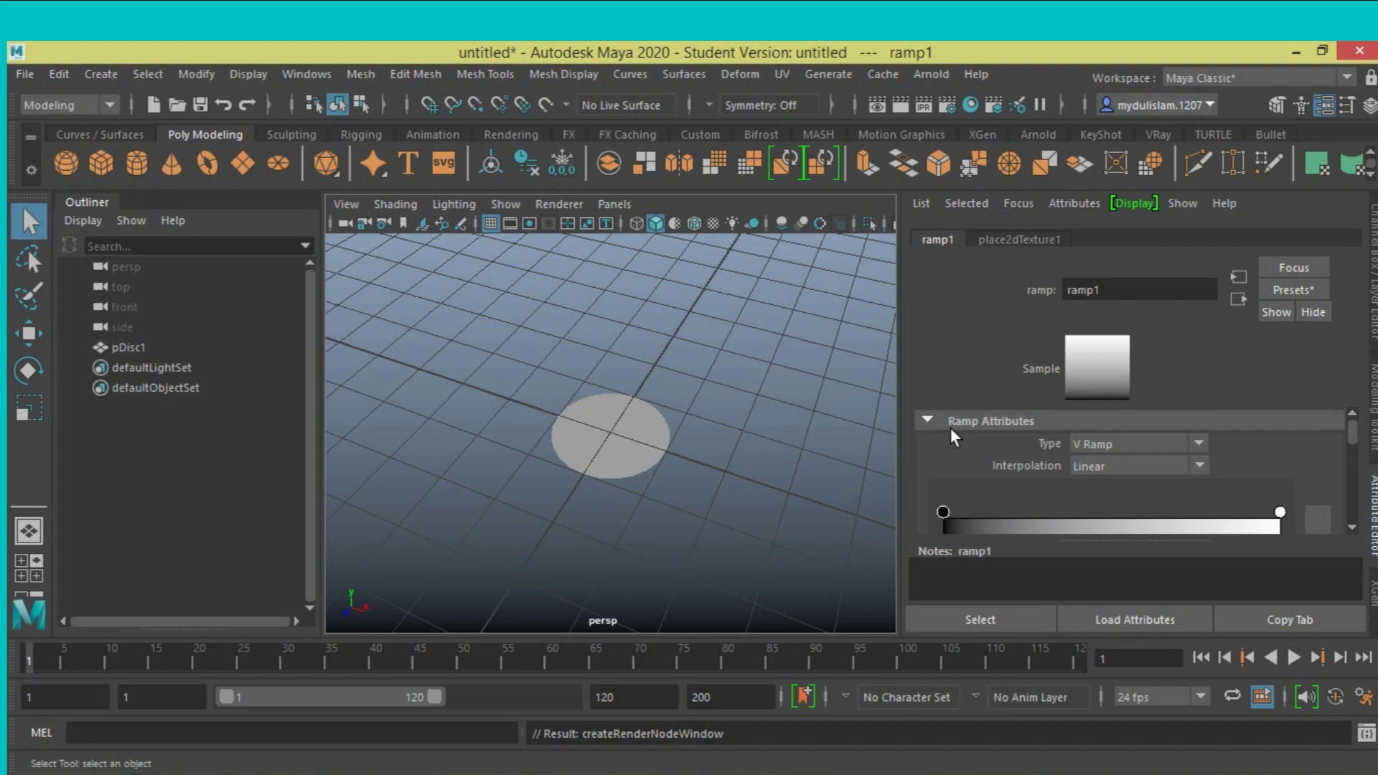
Step: Set the ramp Type to Circular Ramp and turn on textured viewport display
{"action": "left_click", "coordinate": [1195, 443]}
{"action": "left_click", "coordinate": [1110, 554]}
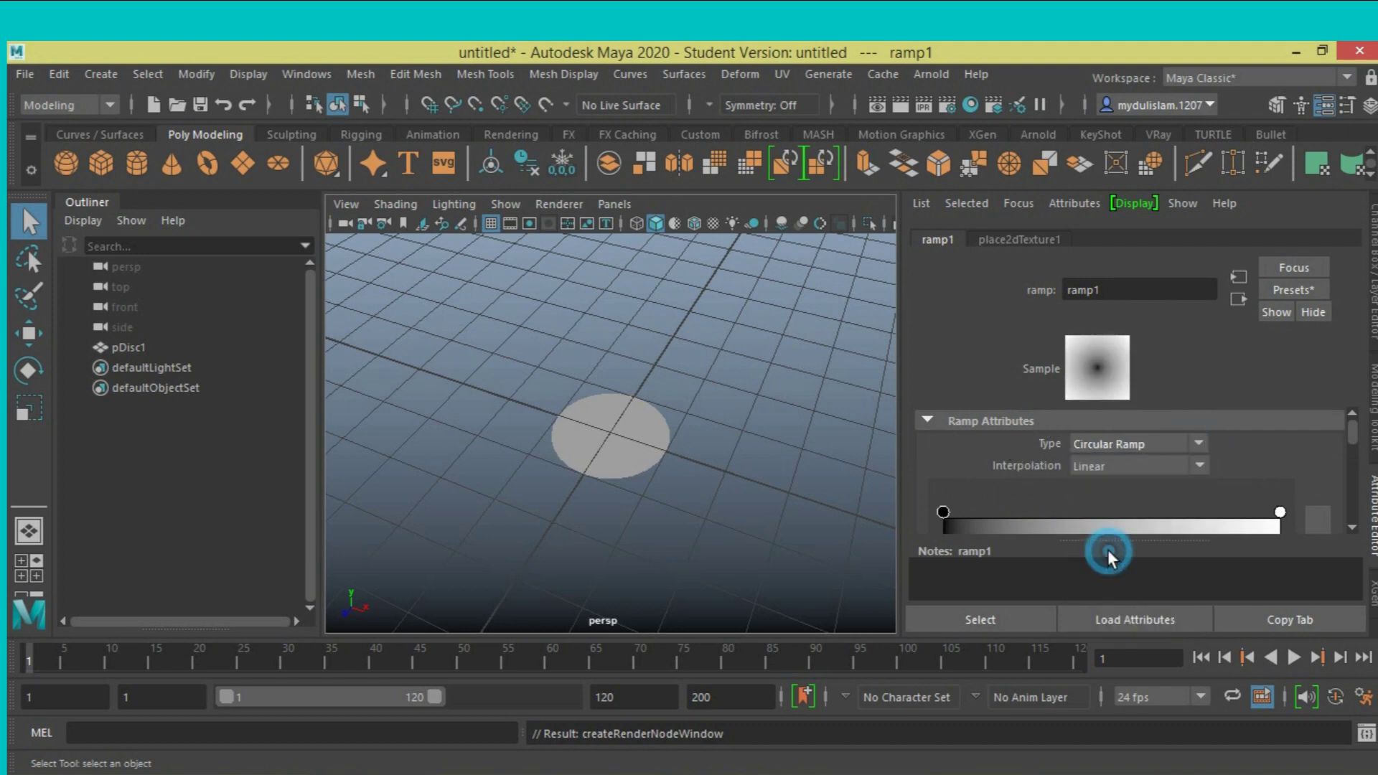
{"action": "scroll", "coordinate": [962, 478], "scroll_direction": "down", "scroll_amount": 2}
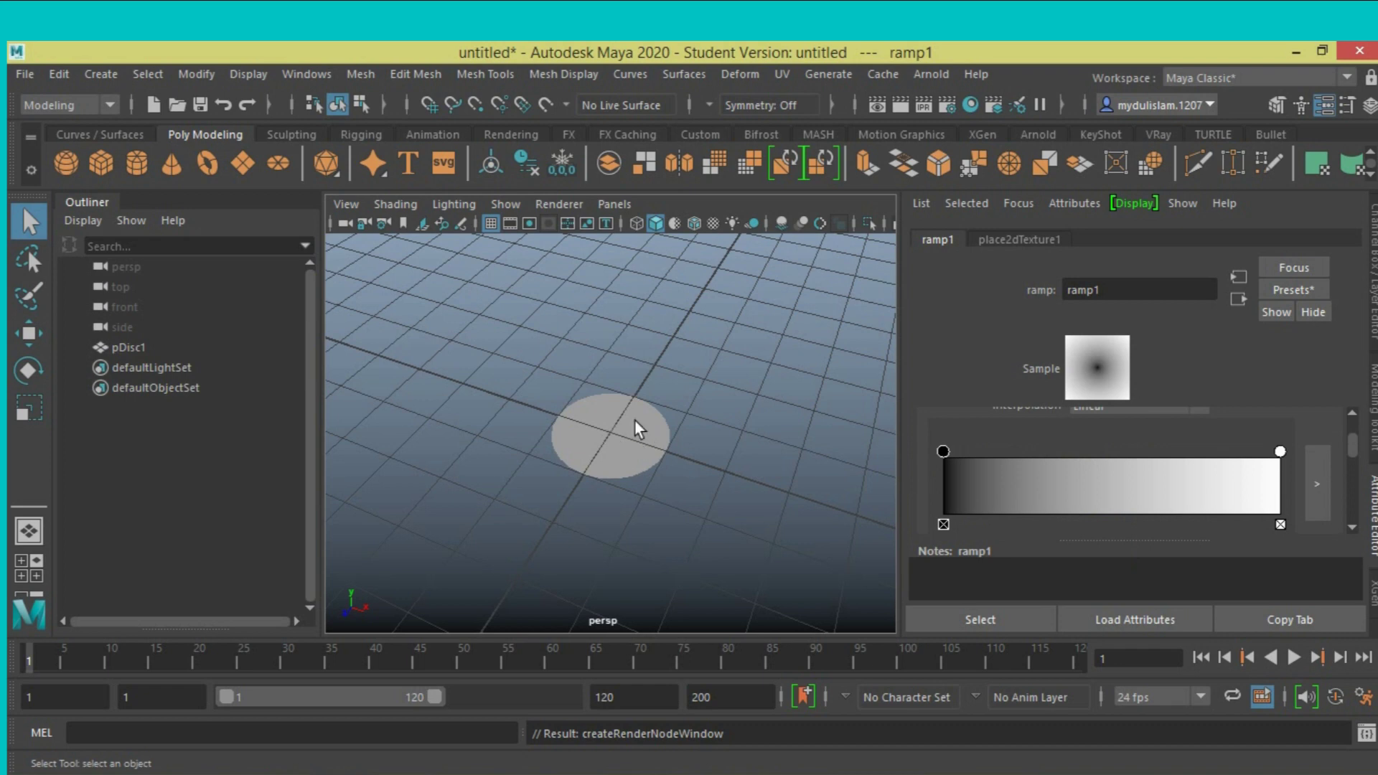
{"action": "left_click", "coordinate": [714, 224]}
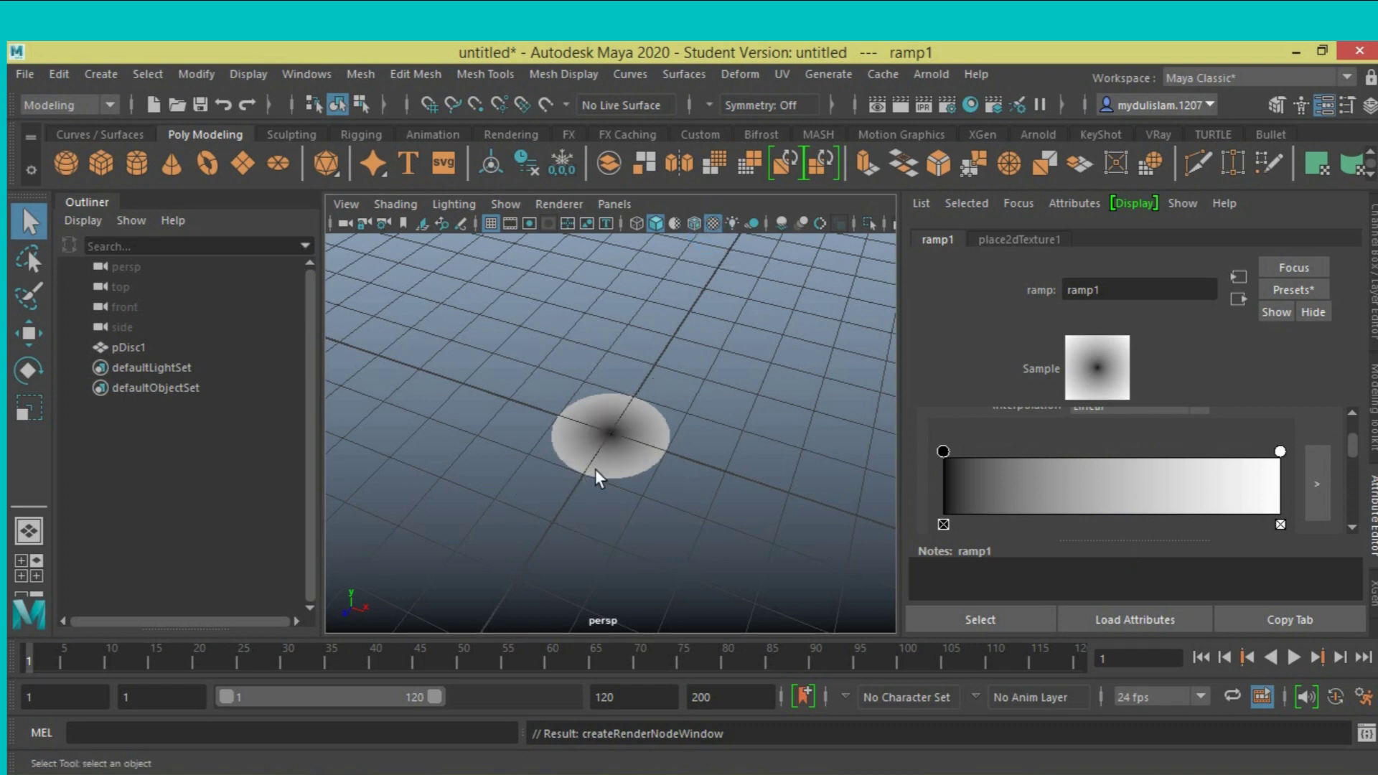
{"action": "scroll", "coordinate": [692, 394], "scroll_direction": "up", "scroll_amount": 2}
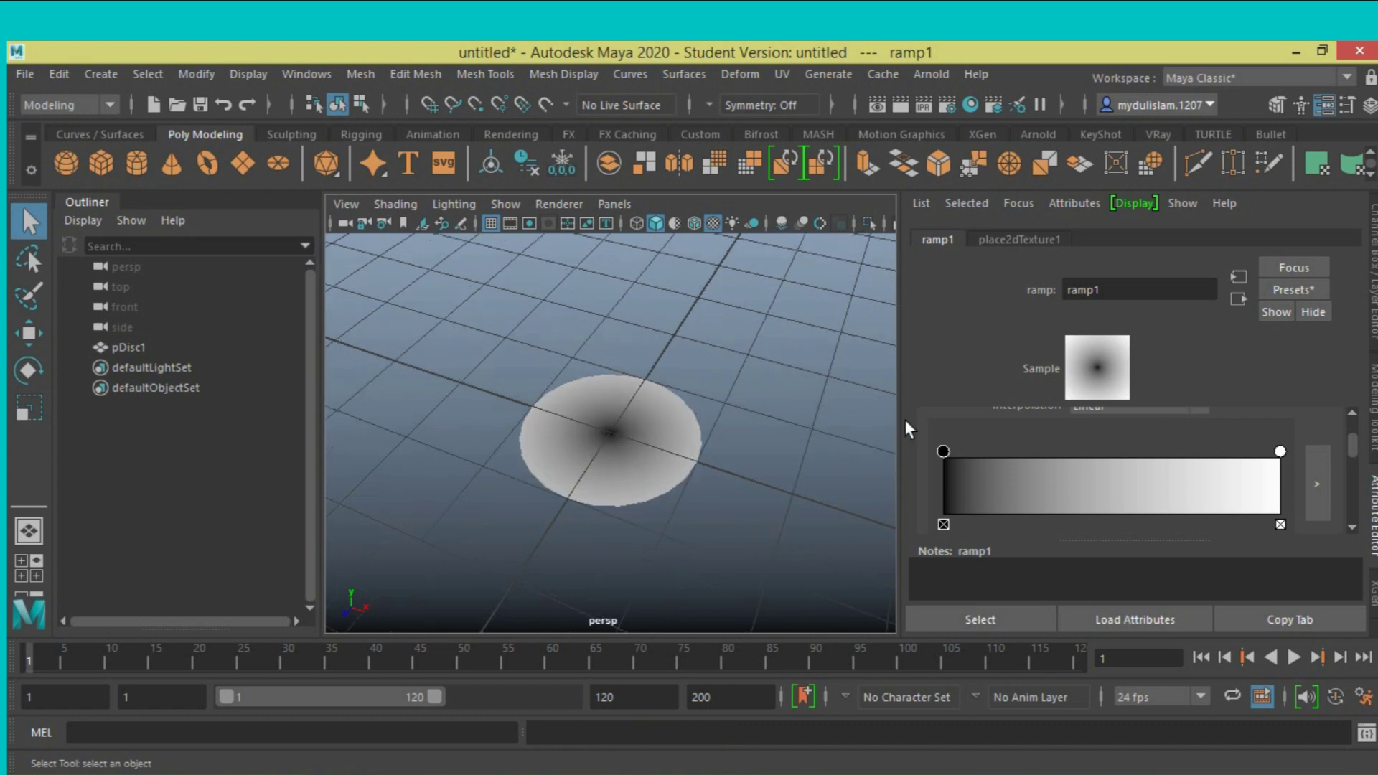
Step: Change the ramp's dark handle colour to orange
{"action": "scroll", "coordinate": [995, 407], "scroll_direction": "down", "scroll_amount": 2}
{"action": "scroll", "coordinate": [995, 406], "scroll_direction": "up", "scroll_amount": 2}
{"action": "scroll", "coordinate": [976, 431], "scroll_direction": "down", "scroll_amount": 2}
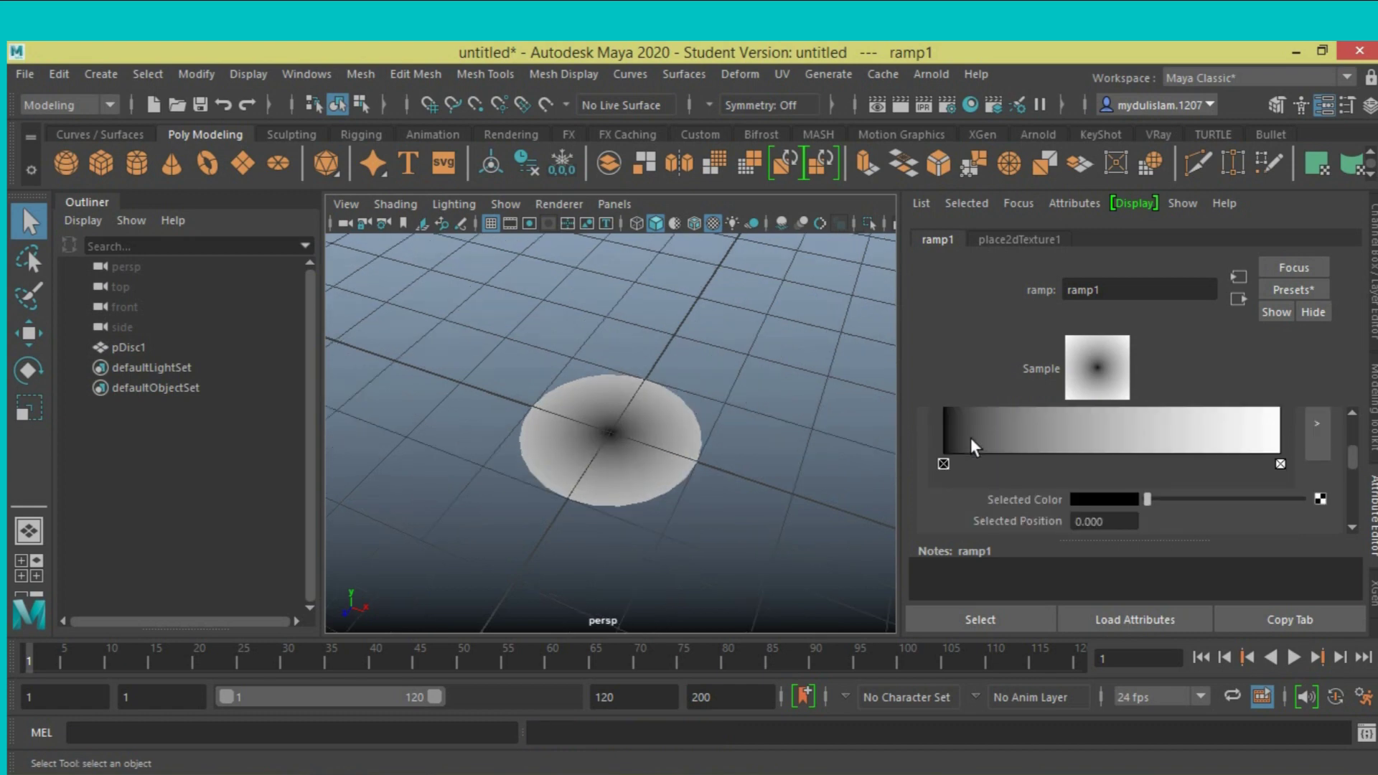
{"action": "scroll", "coordinate": [932, 494], "scroll_direction": "up", "scroll_amount": 2}
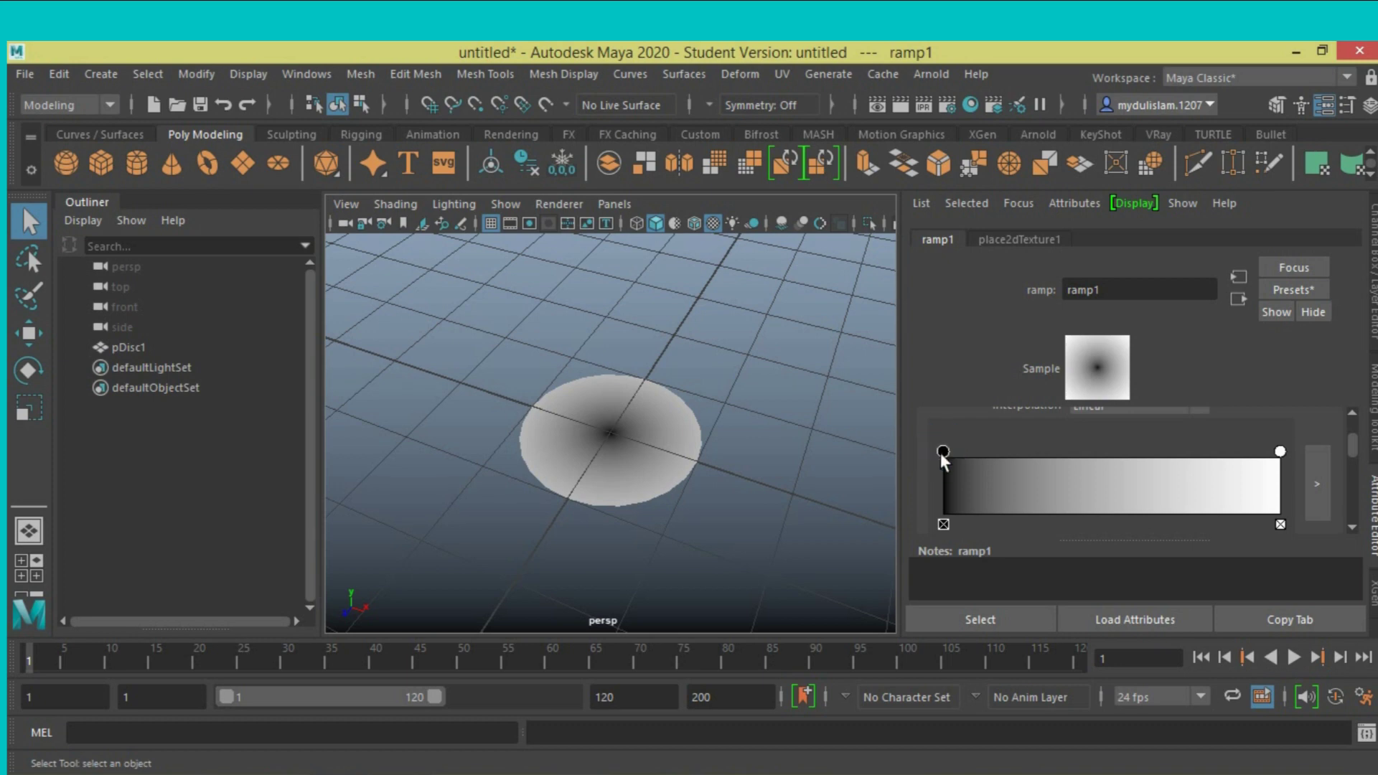
{"action": "scroll", "coordinate": [940, 454], "scroll_direction": "down", "scroll_amount": 2}
{"action": "left_click", "coordinate": [1081, 496]}
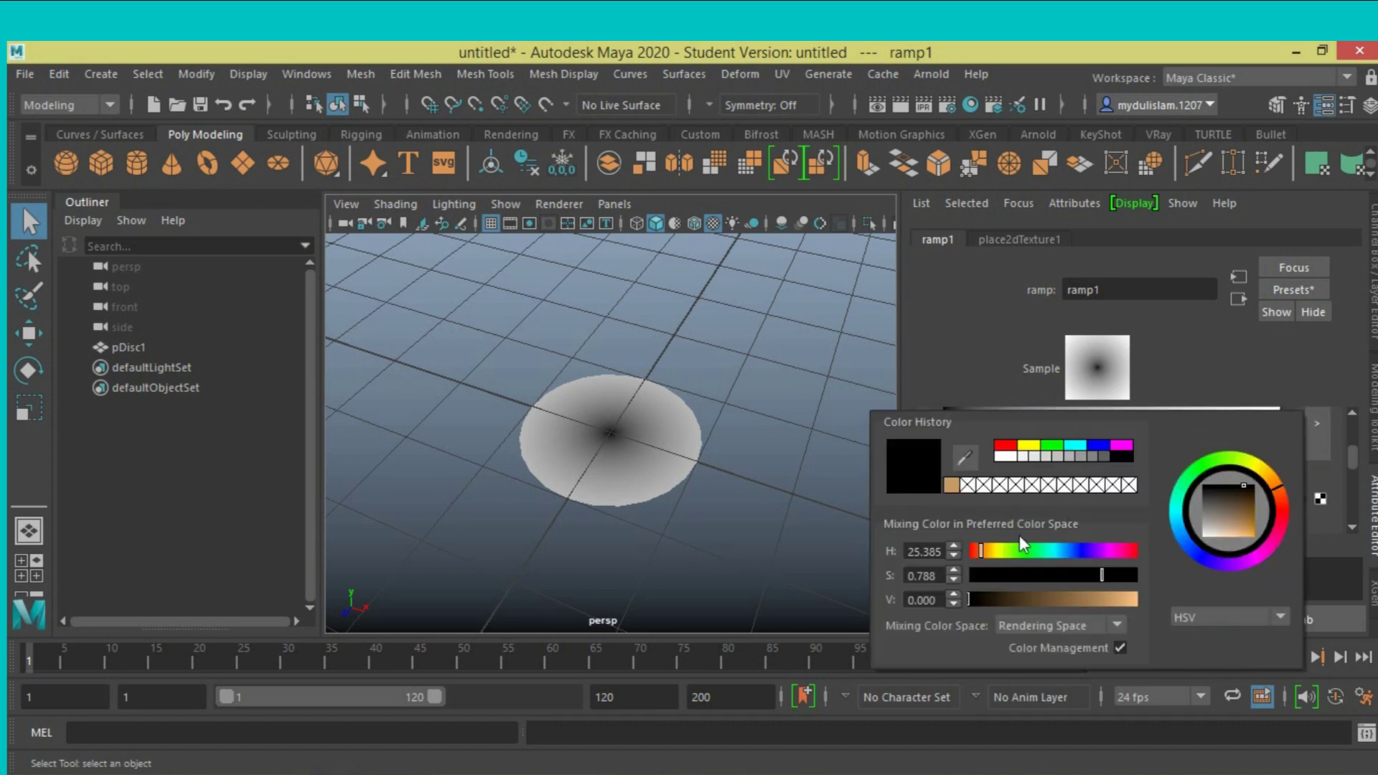
{"action": "left_click_drag", "start_coordinate": [1060, 604], "coordinate": [1114, 575]}
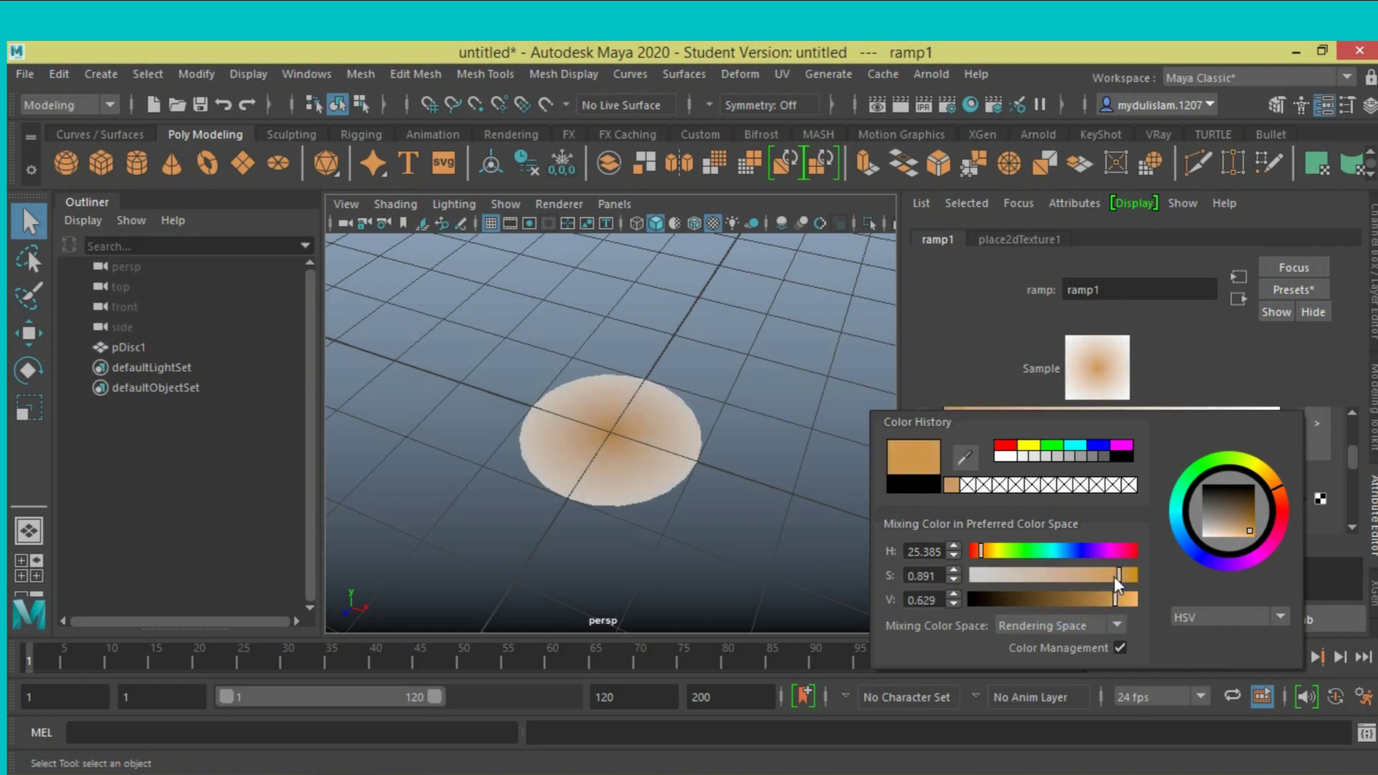
Step: Push the orange and white ramp handles together for a hard white rim, then hide the attributes
{"action": "scroll", "coordinate": [975, 427], "scroll_direction": "up", "scroll_amount": 2}
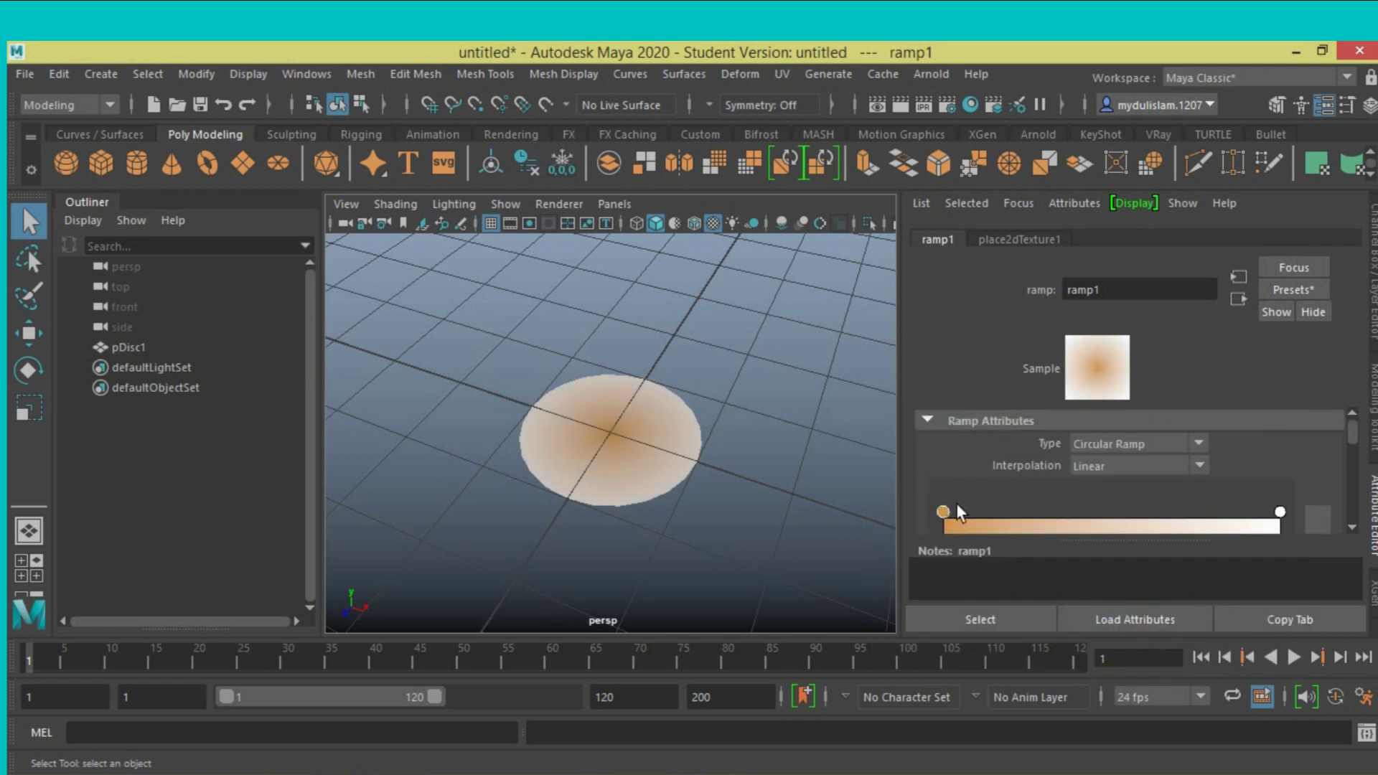
{"action": "left_click_drag", "start_coordinate": [946, 452], "coordinate": [1110, 462]}
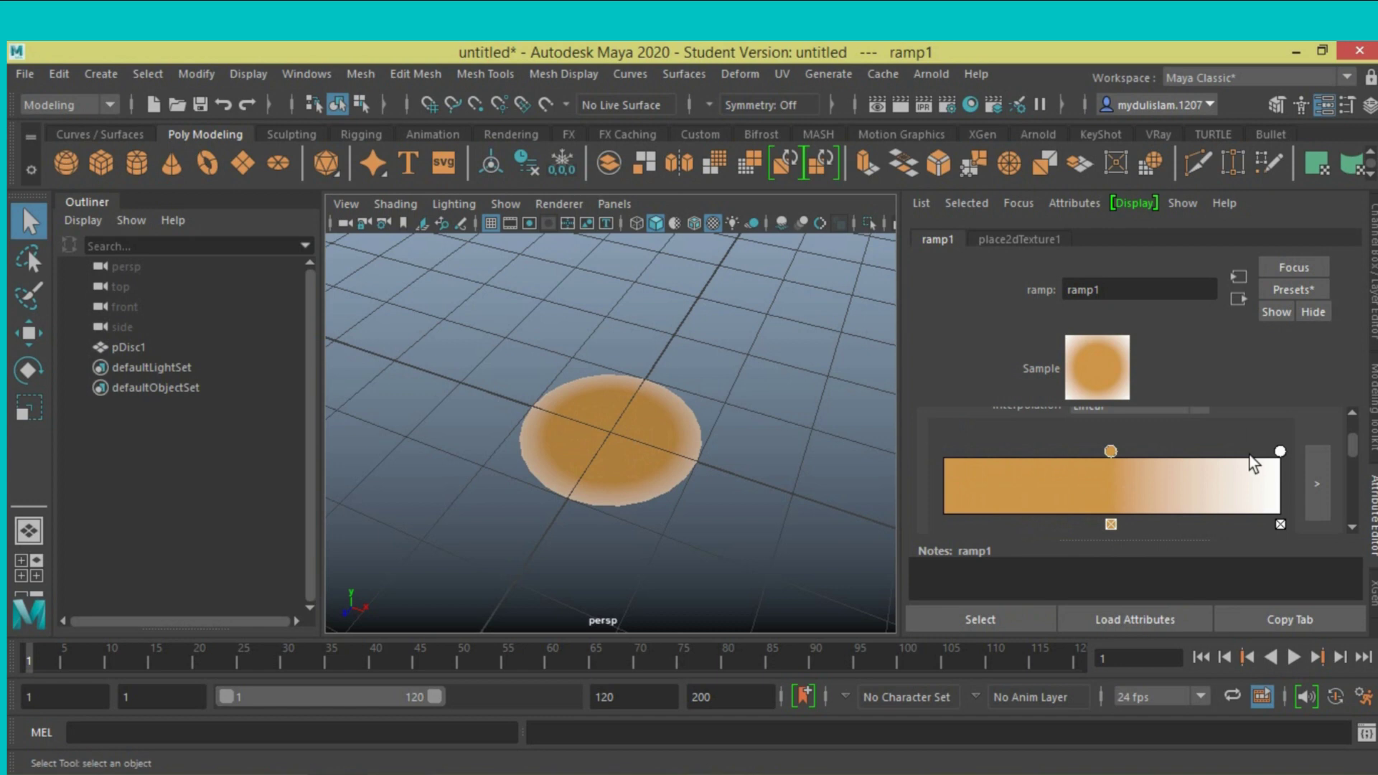
{"action": "left_click_drag", "start_coordinate": [1280, 452], "coordinate": [1124, 455]}
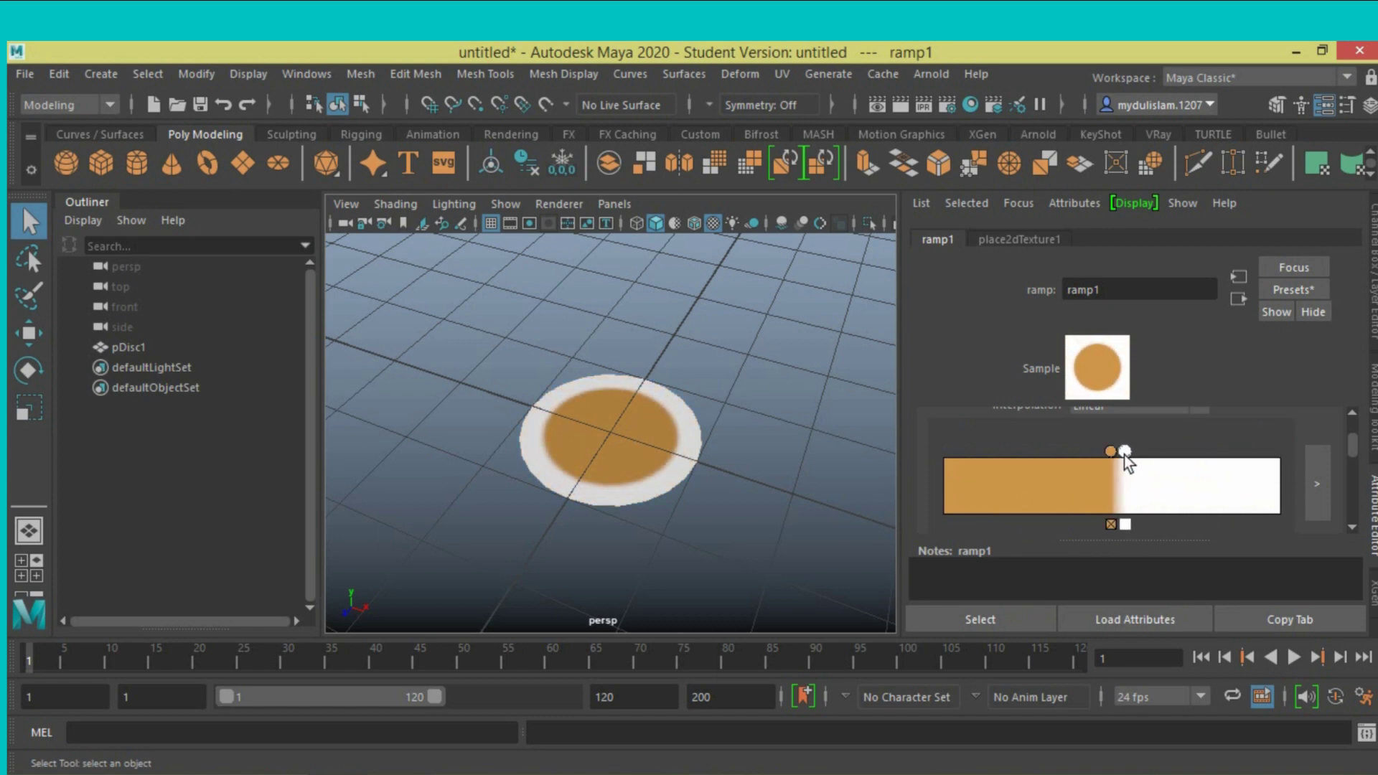
{"action": "key", "text": "ctrl+a"}
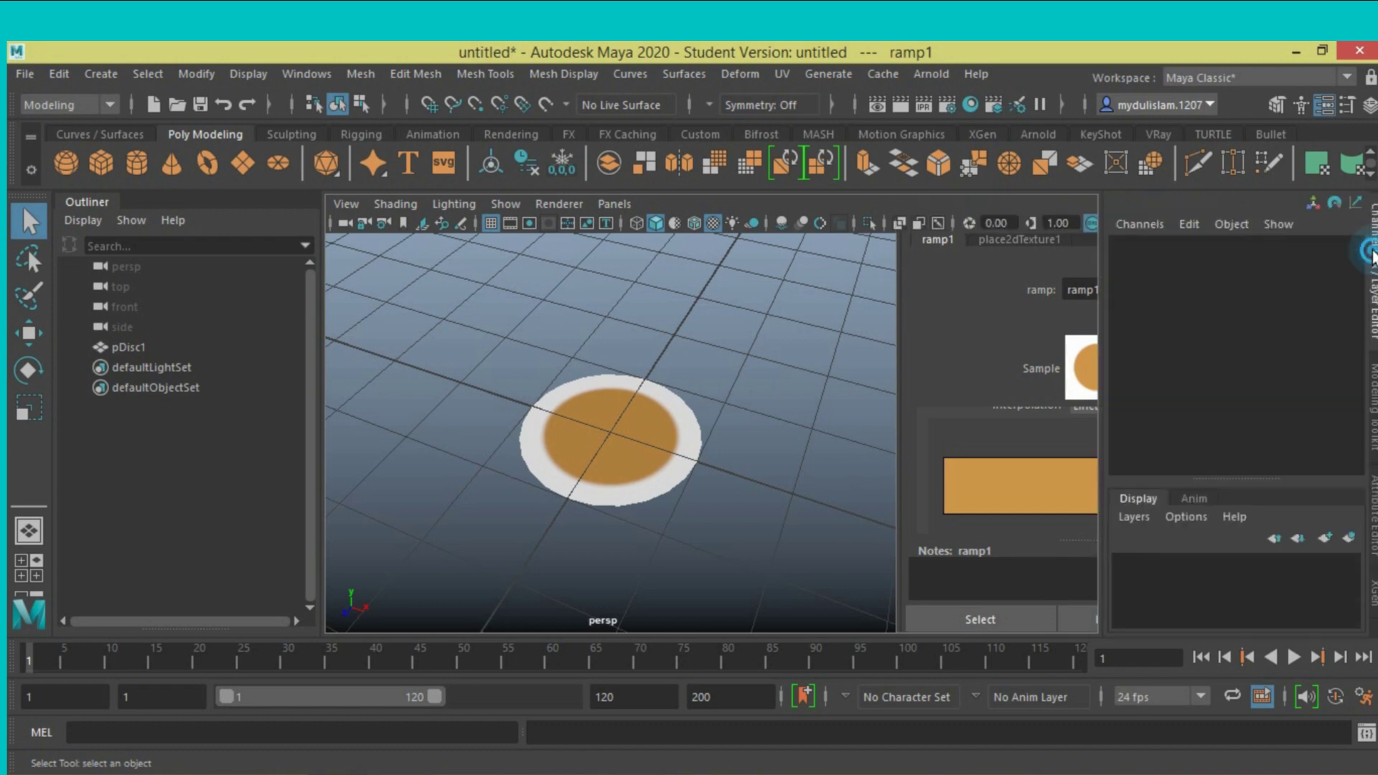
Step: Select pDisc1 and delete its construction history with Delete by Type > History
{"action": "left_click", "coordinate": [695, 432]}
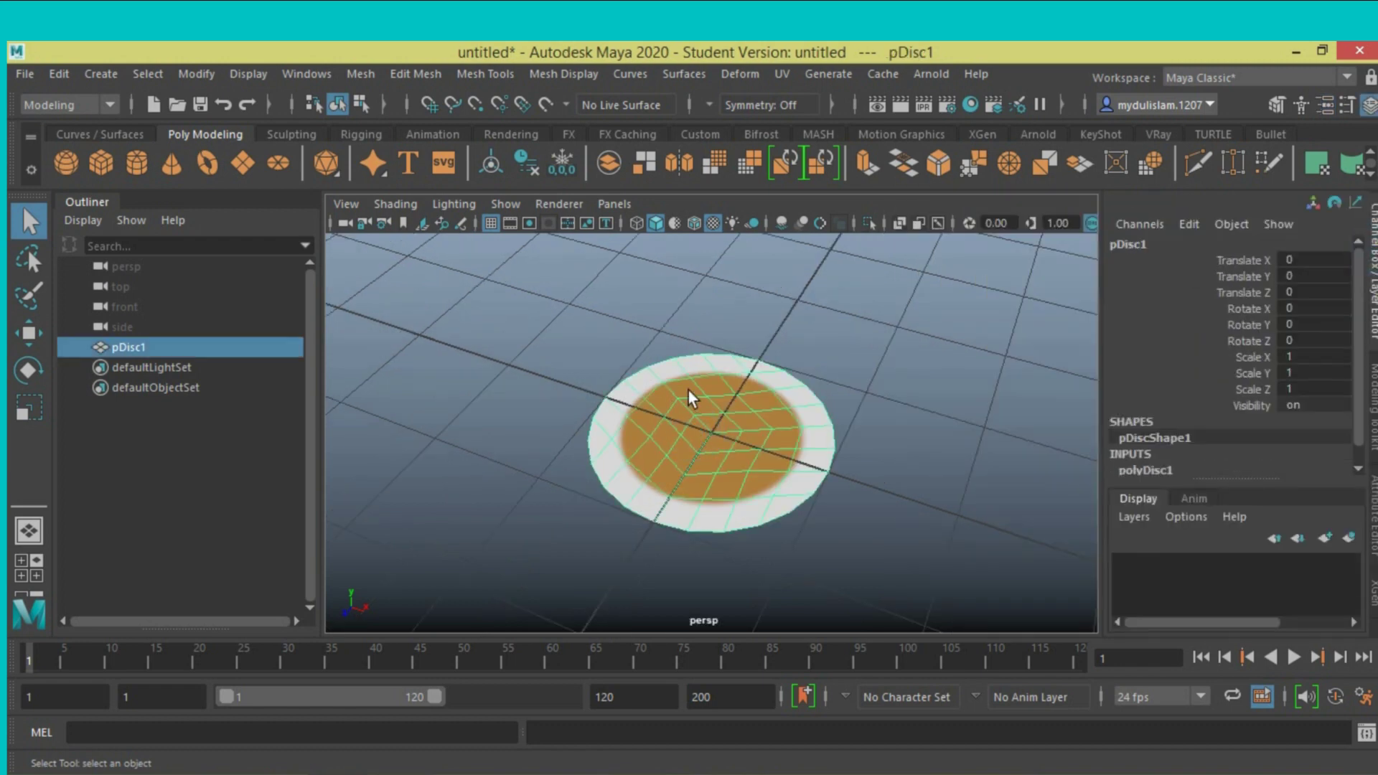
{"action": "left_click", "coordinate": [59, 75]}
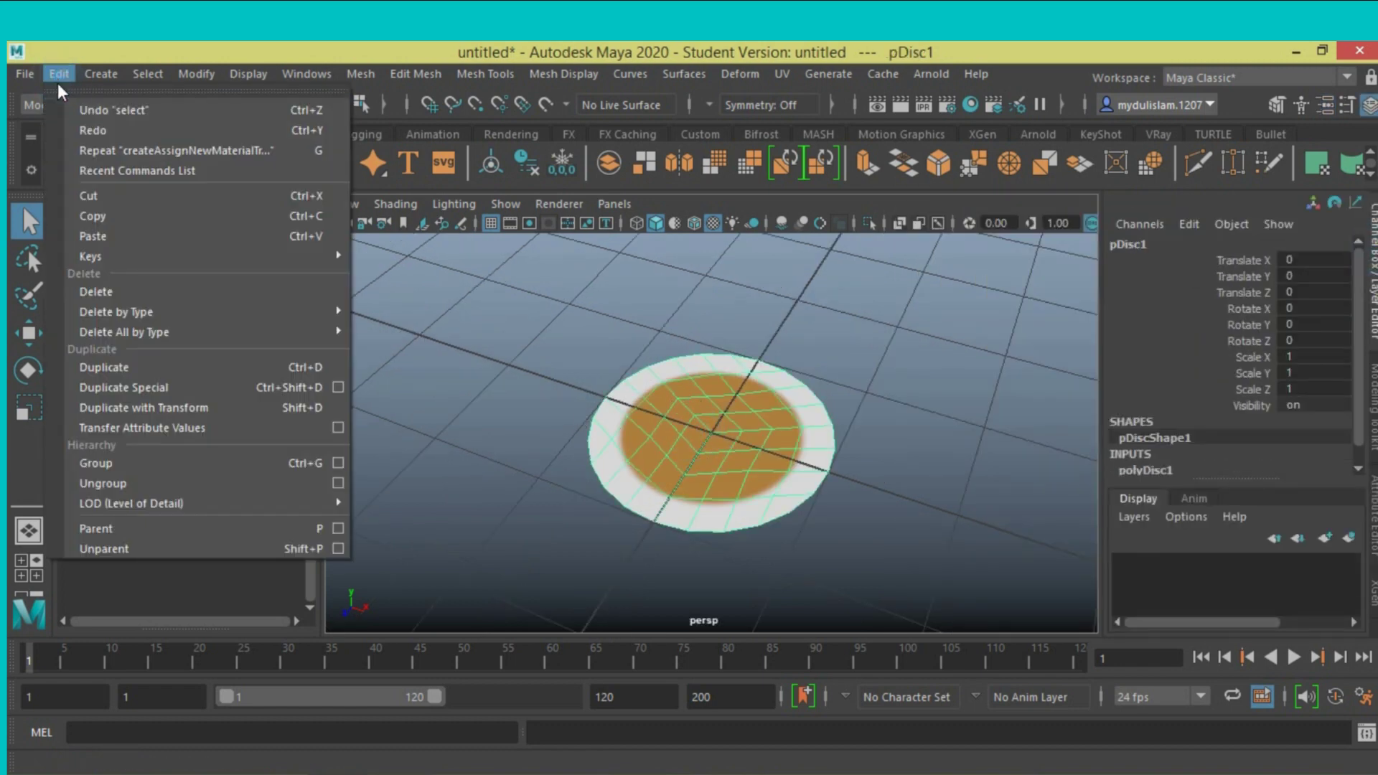
{"action": "mouse_move", "coordinate": [237, 333]}
{"action": "mouse_move", "coordinate": [322, 305]}
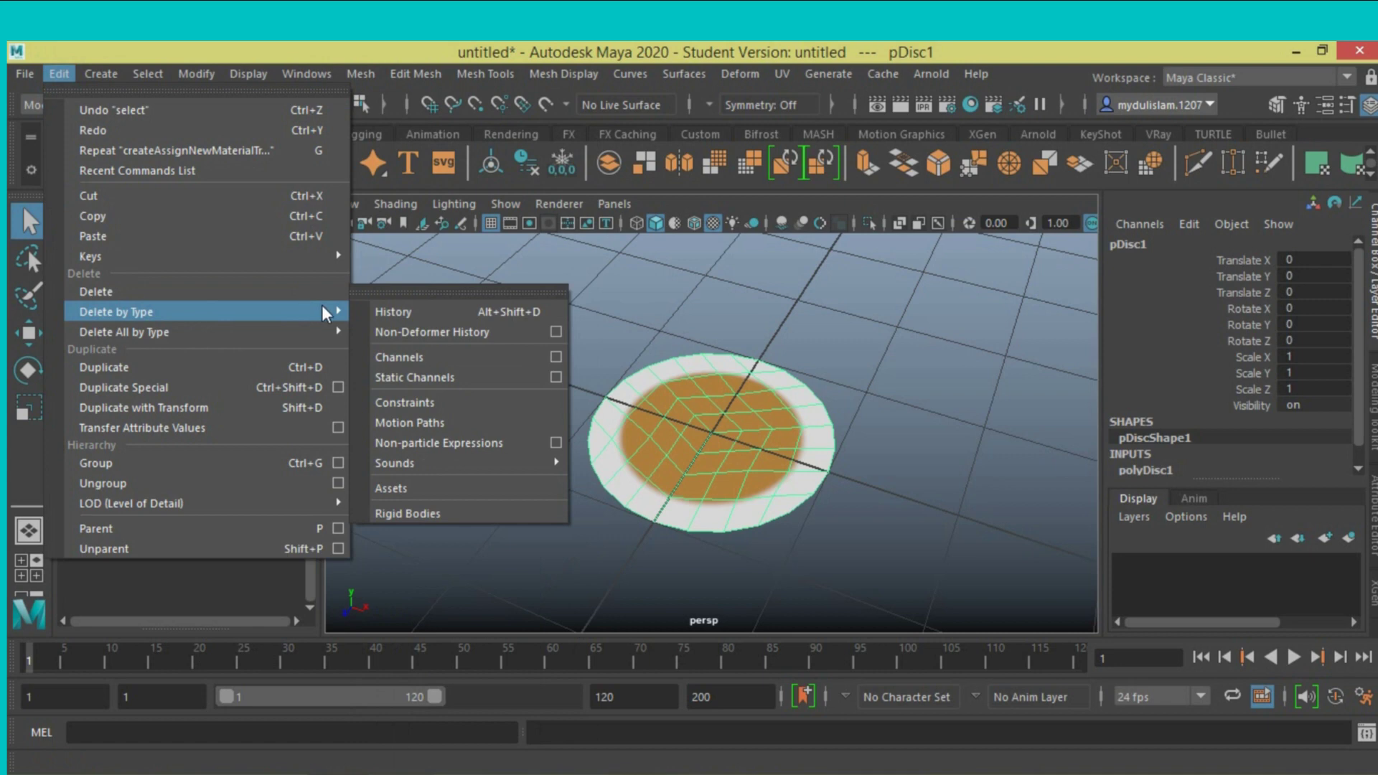
{"action": "left_click", "coordinate": [389, 306]}
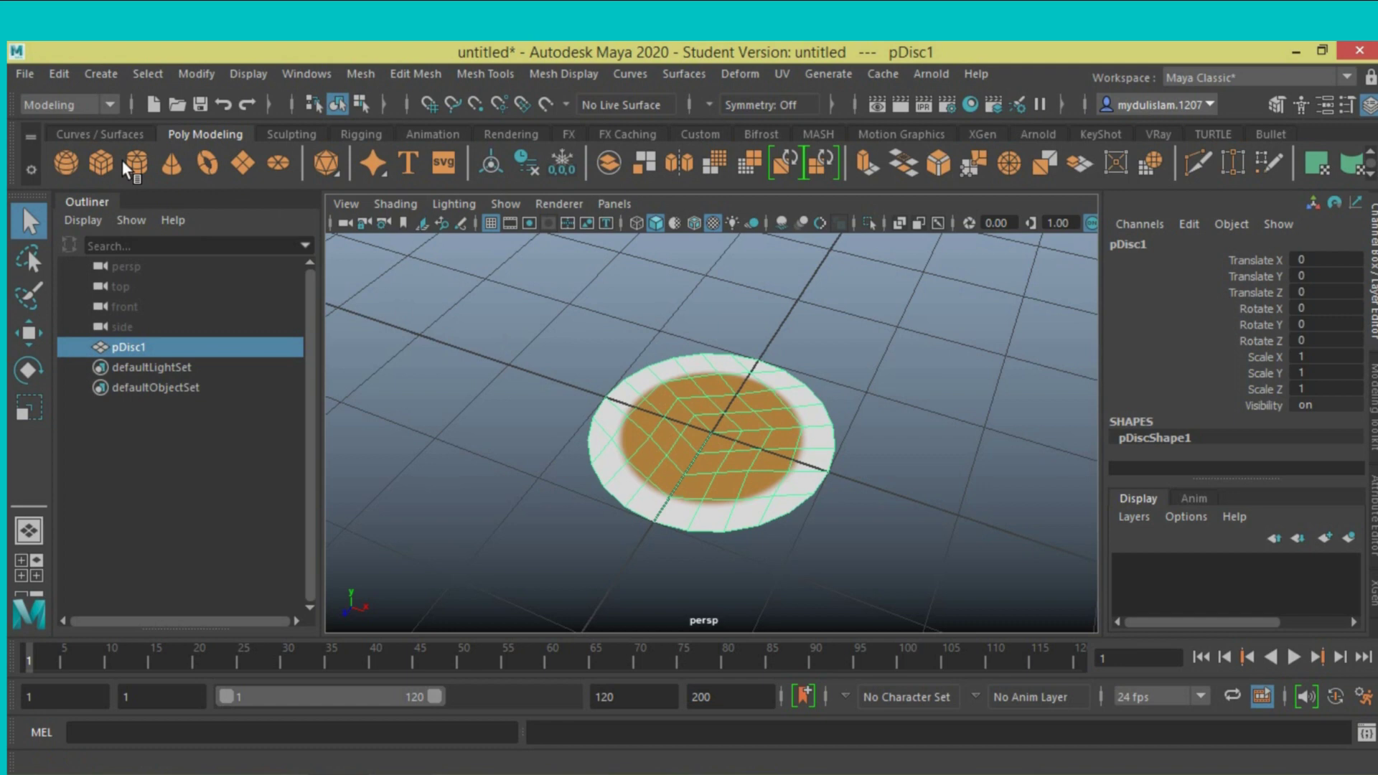
{"action": "left_click", "coordinate": [106, 104]}
Step: Switch to the FX menu set and create a MASH network from the disc, showing its attributes
{"action": "left_click", "coordinate": [54, 188]}
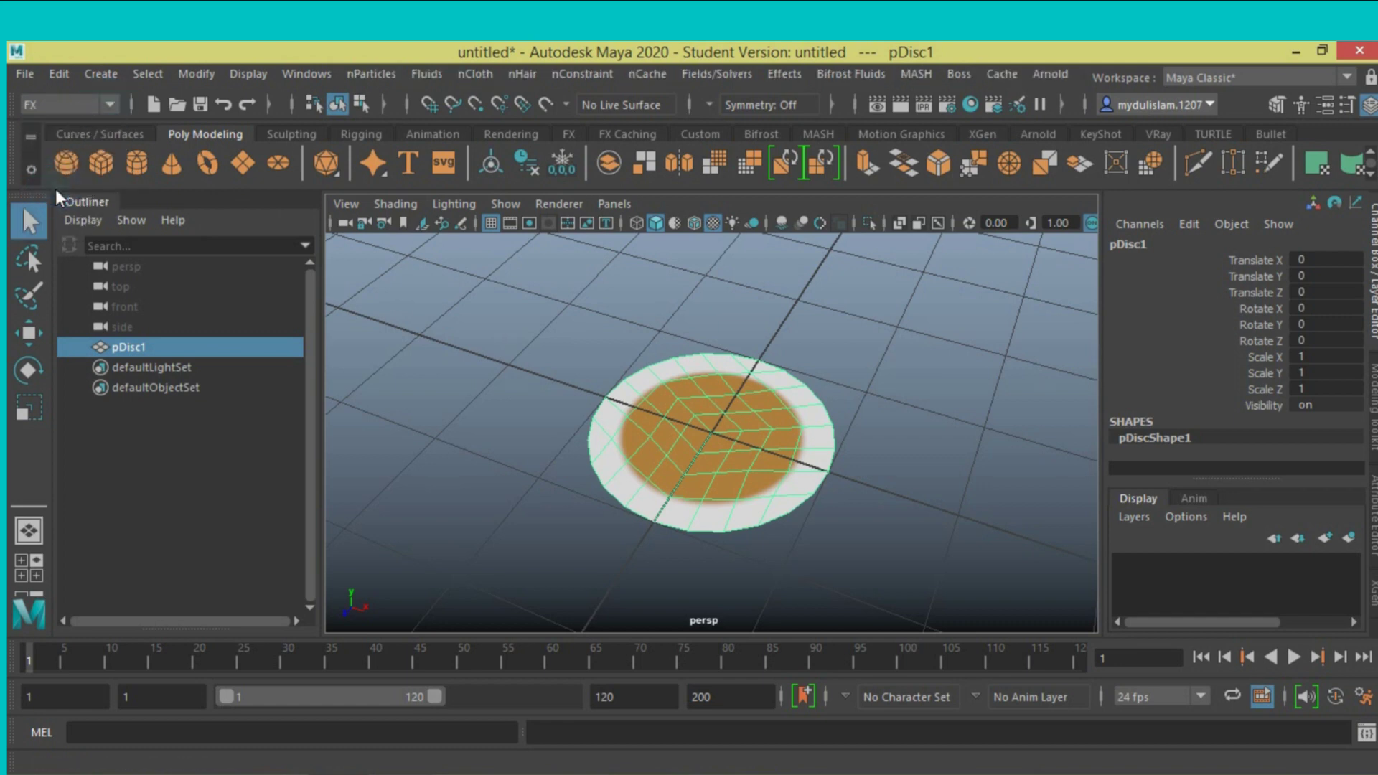
{"action": "left_click", "coordinate": [898, 71]}
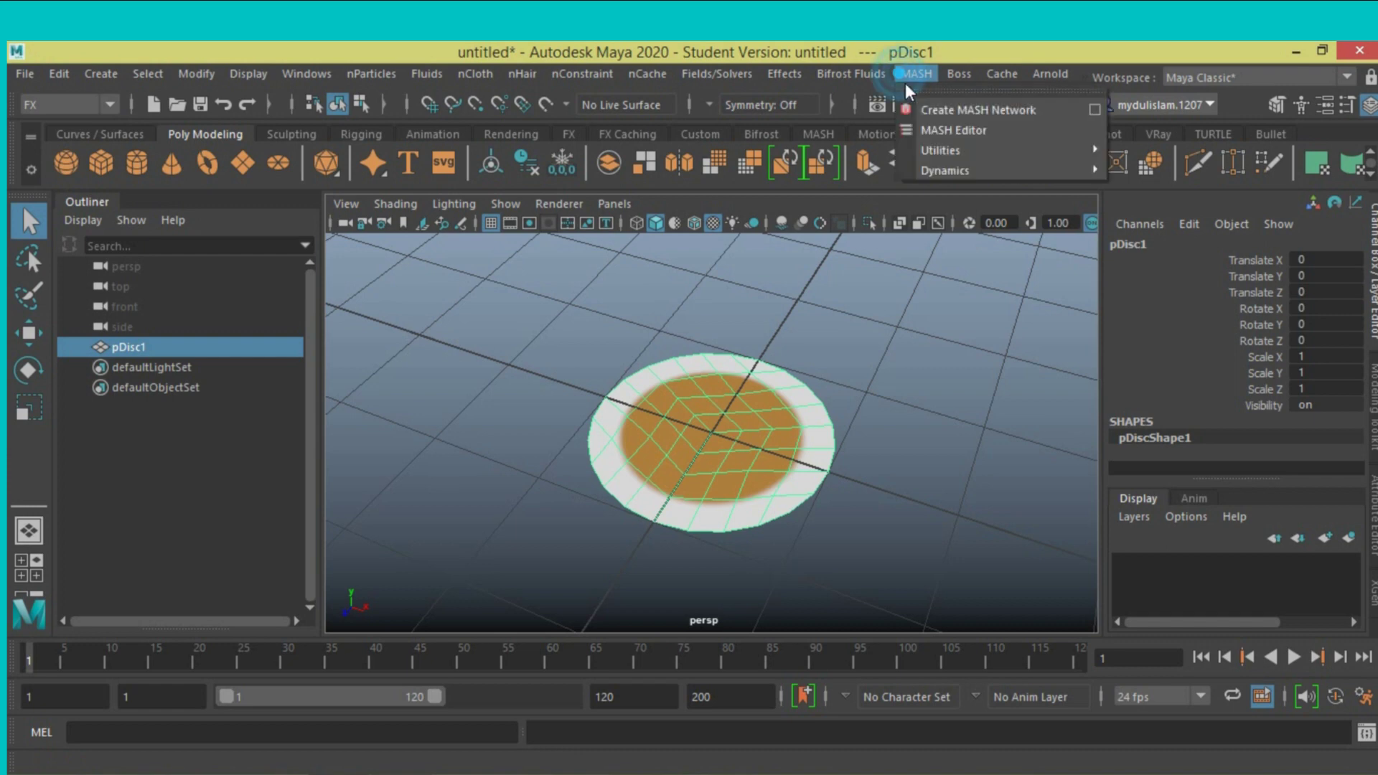
{"action": "left_click", "coordinate": [924, 105]}
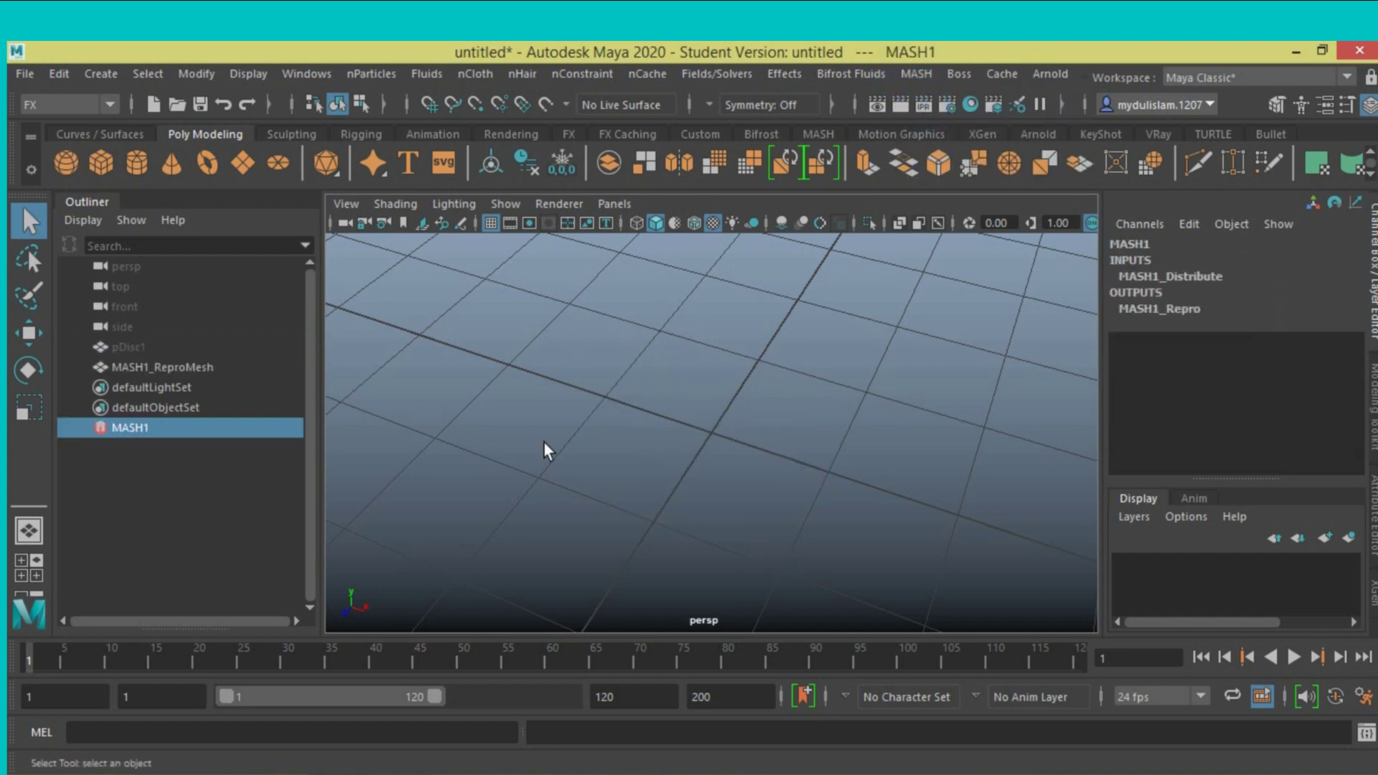
{"action": "scroll", "coordinate": [751, 441], "scroll_direction": "down", "scroll_amount": 6}
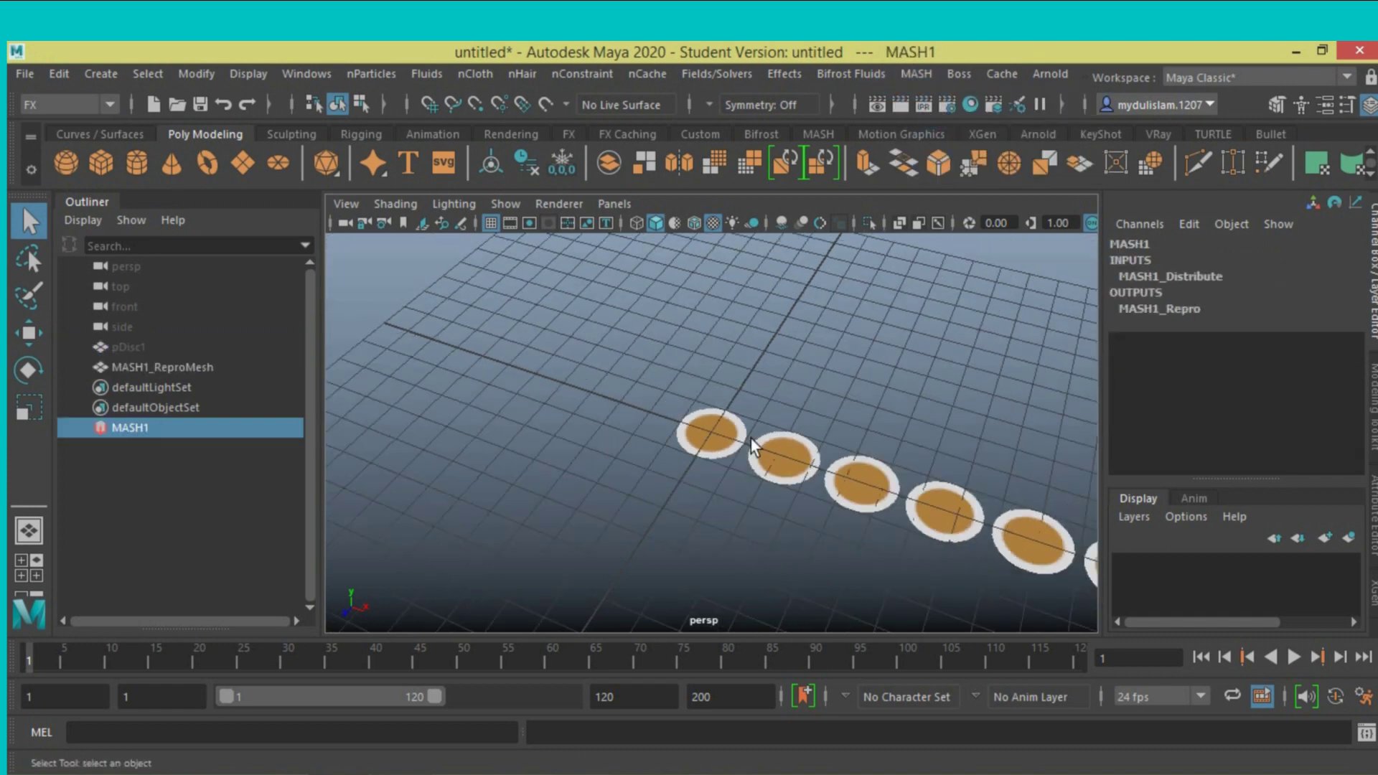
{"action": "key", "text": "ctrl+a"}
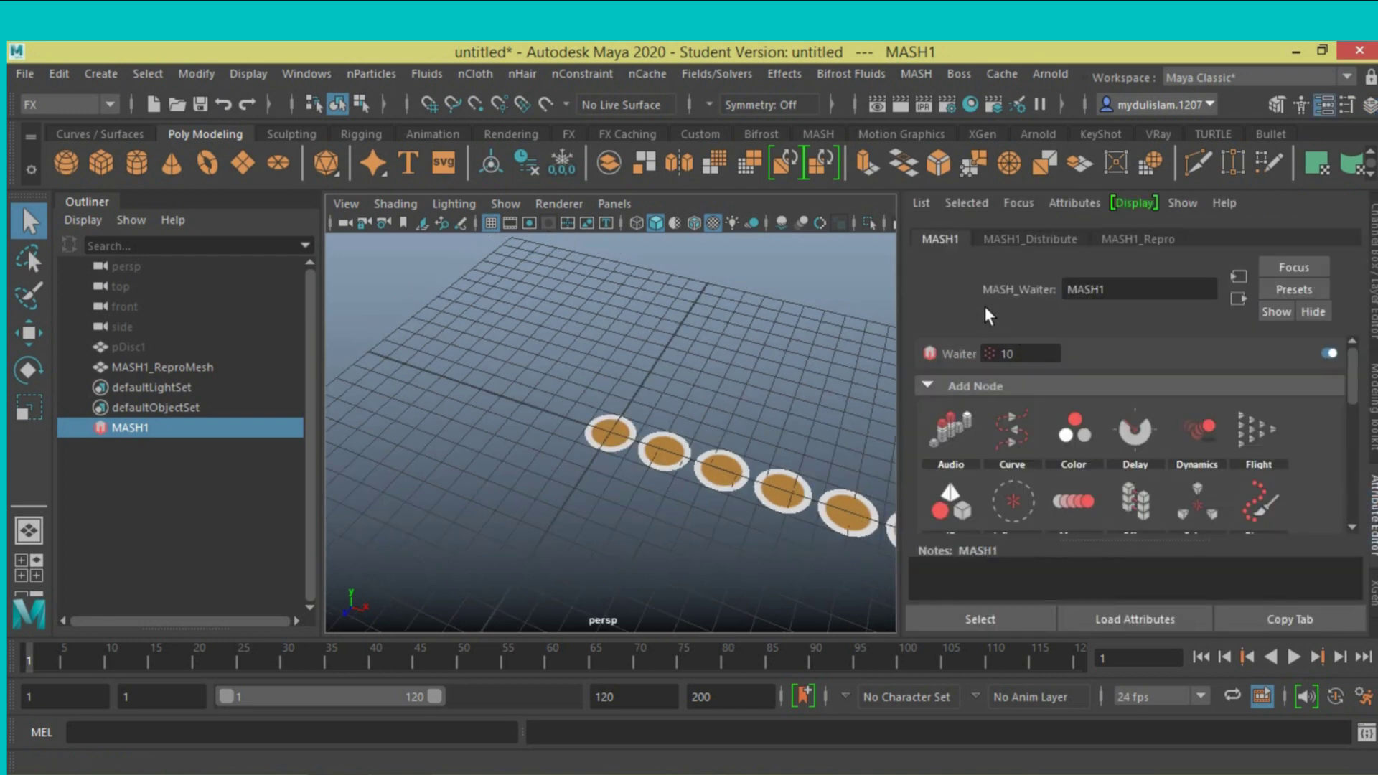
Step: Set MASH1_Distribute's Distribution Type to Grid
{"action": "left_click", "coordinate": [1023, 239]}
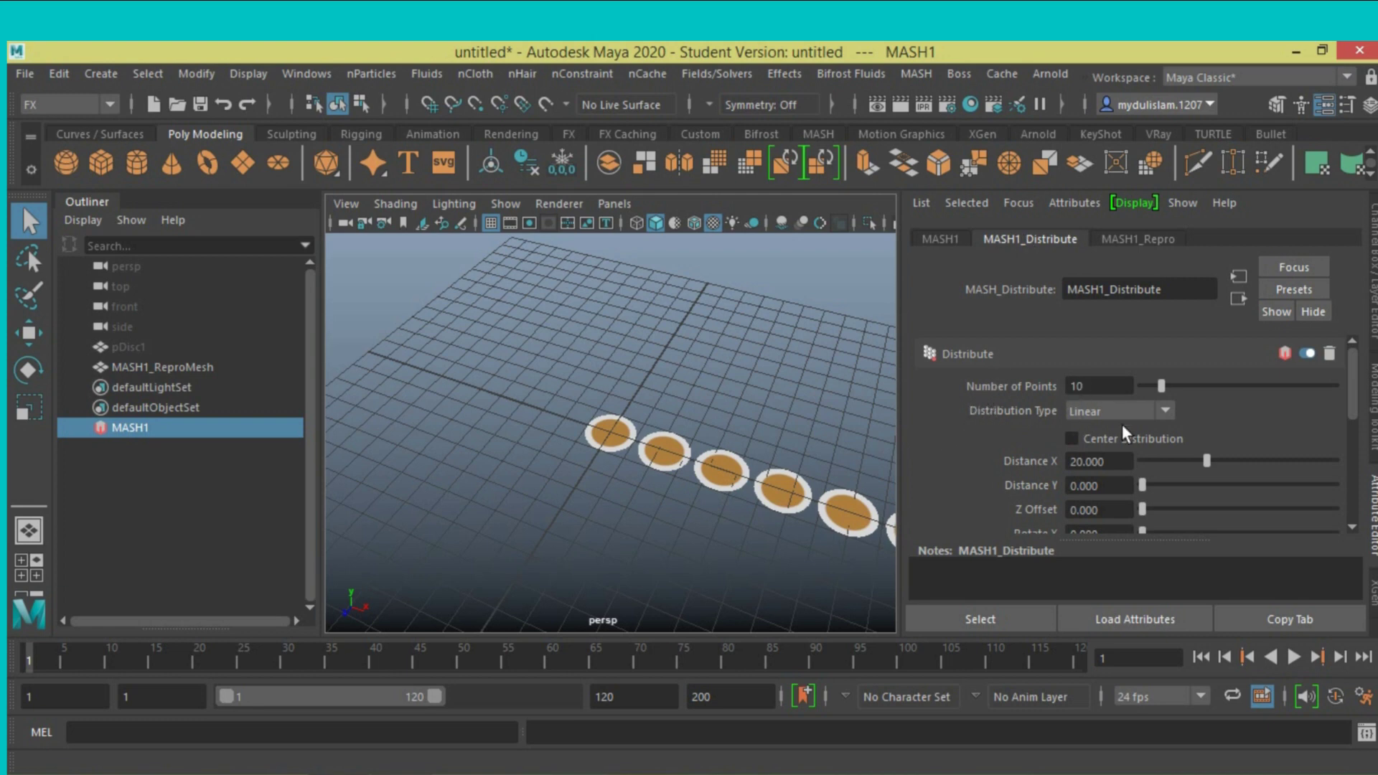
{"action": "left_click", "coordinate": [1162, 413]}
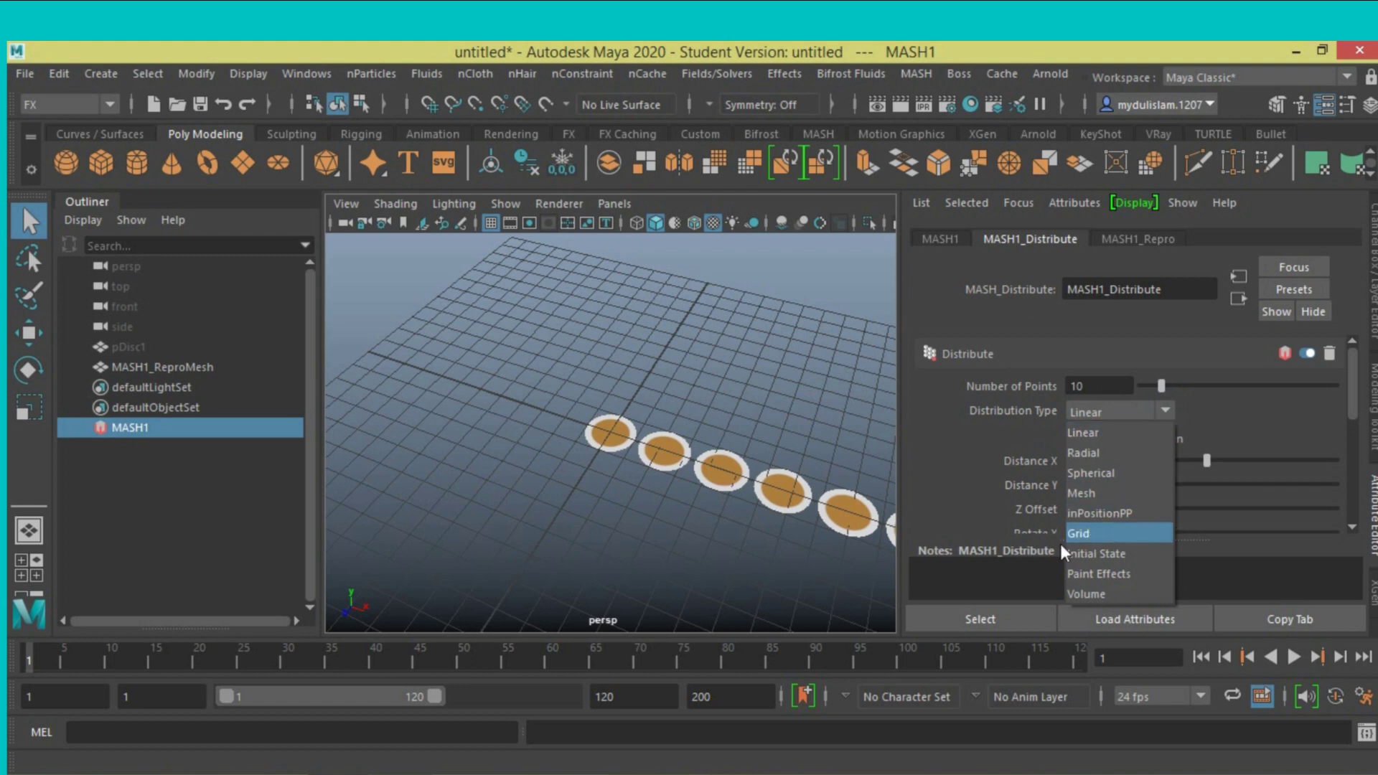
{"action": "left_click", "coordinate": [1082, 532]}
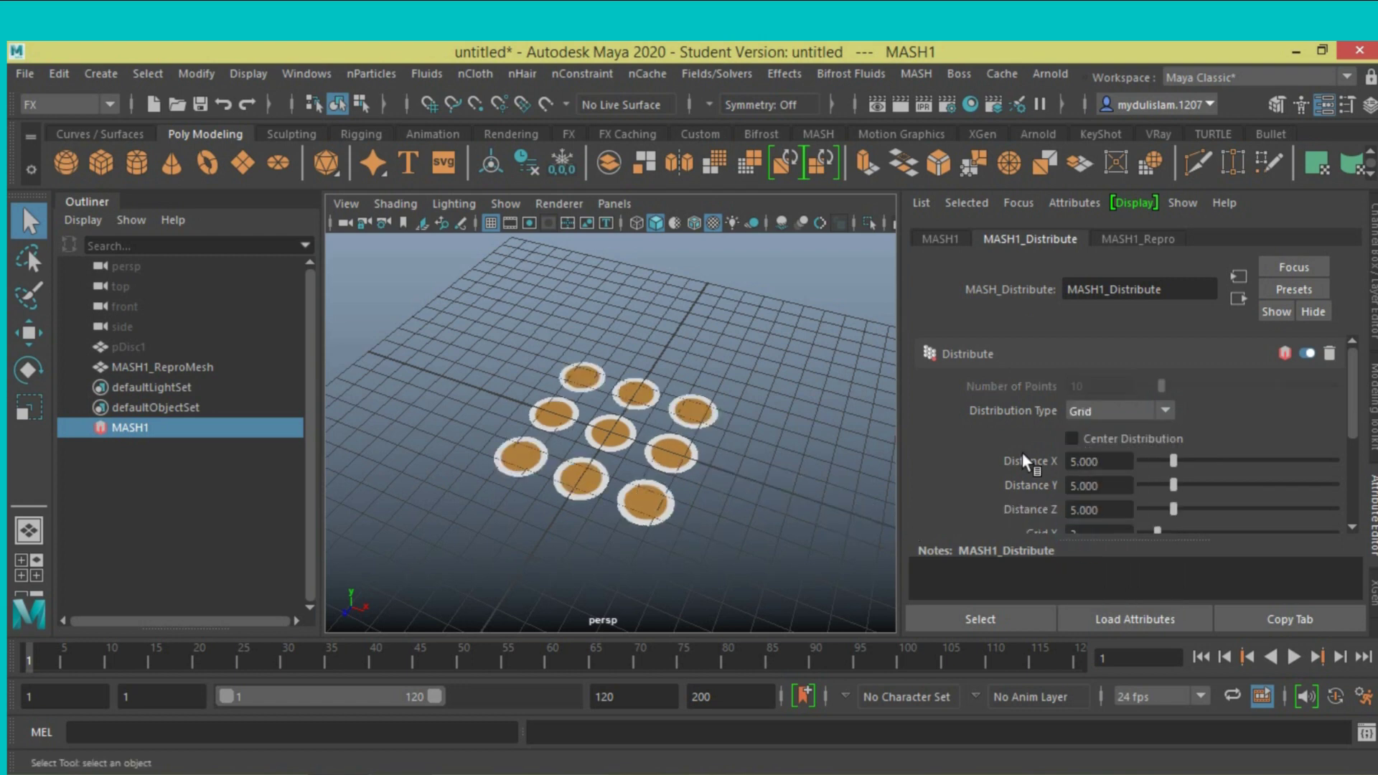
{"action": "scroll", "coordinate": [993, 463], "scroll_direction": "down", "scroll_amount": 2}
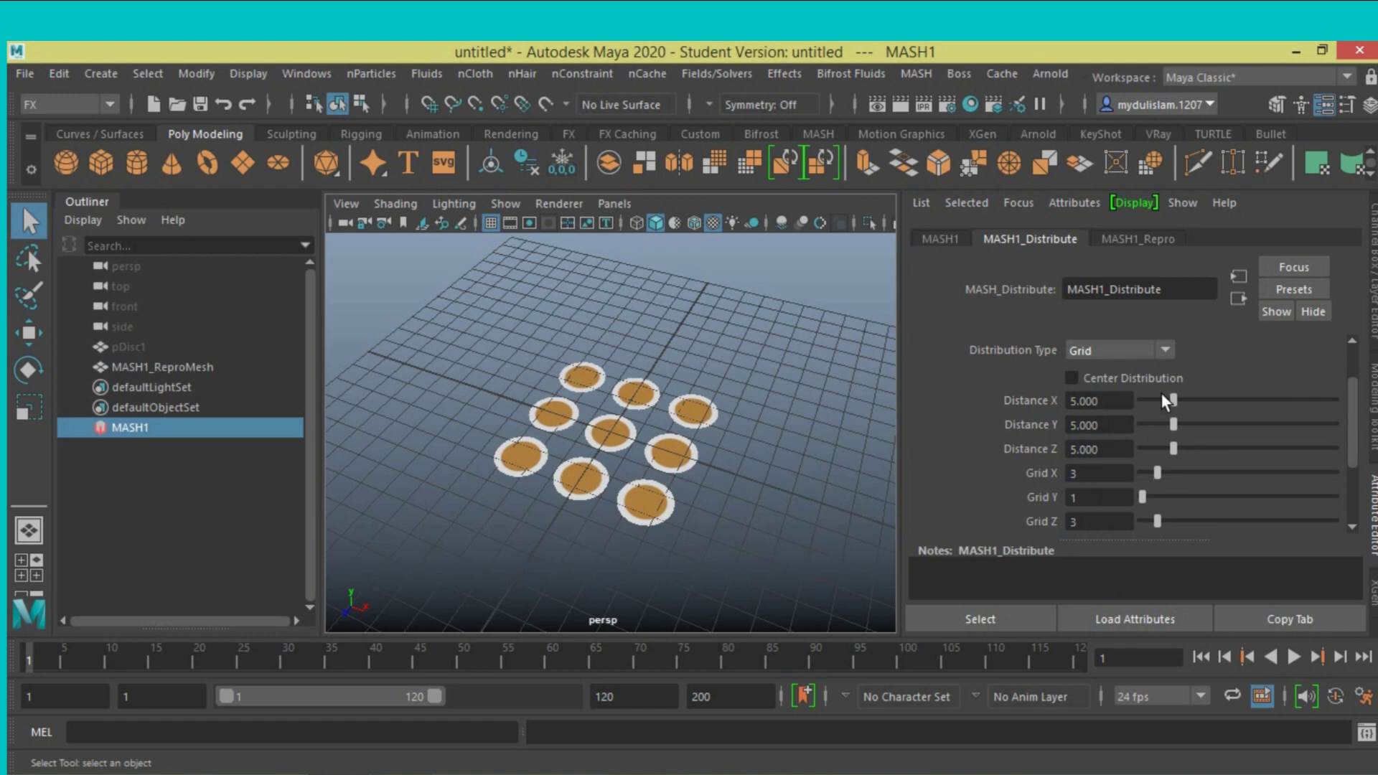
Step: Set the grid's Distance X to 22 and Grid X to 11 columns
{"action": "left_click_drag", "start_coordinate": [1177, 399], "coordinate": [1282, 418]}
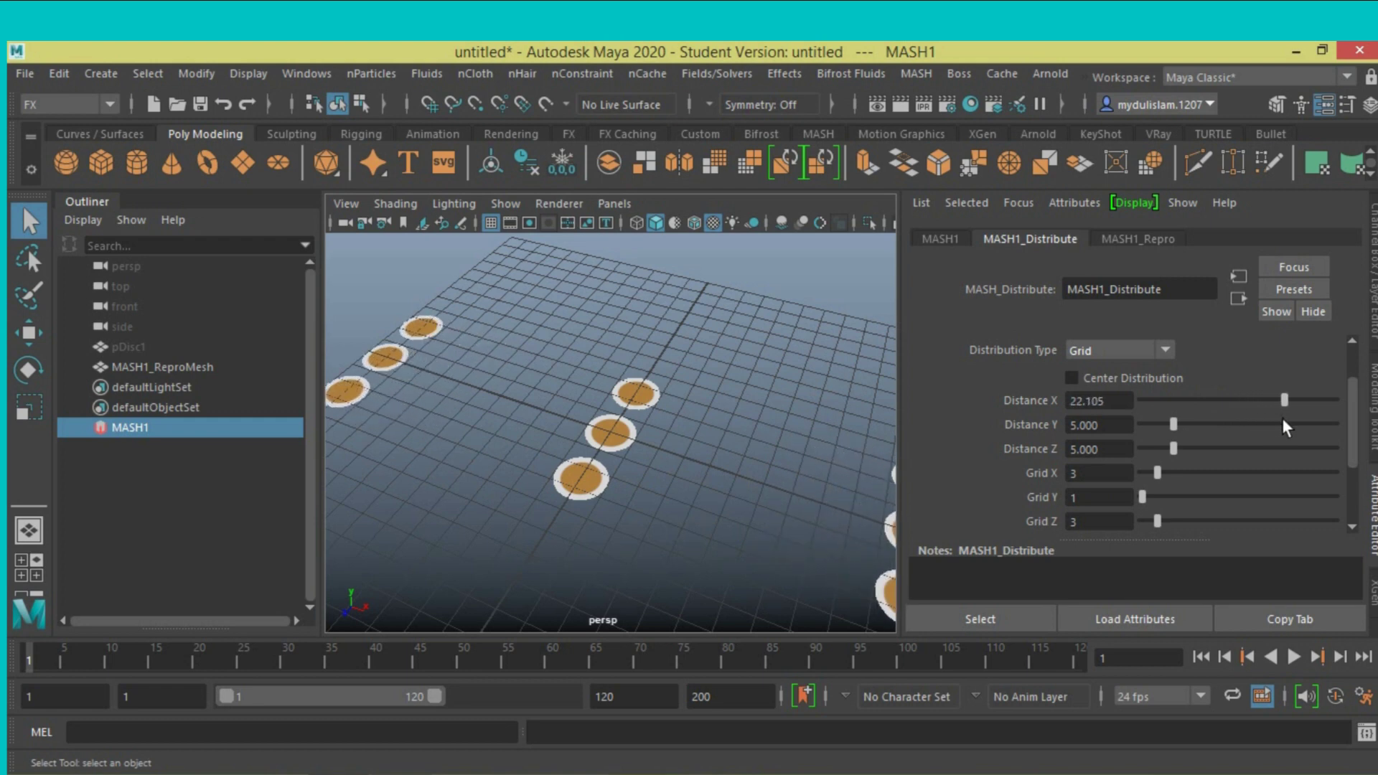
{"action": "left_click", "coordinate": [1110, 404]}
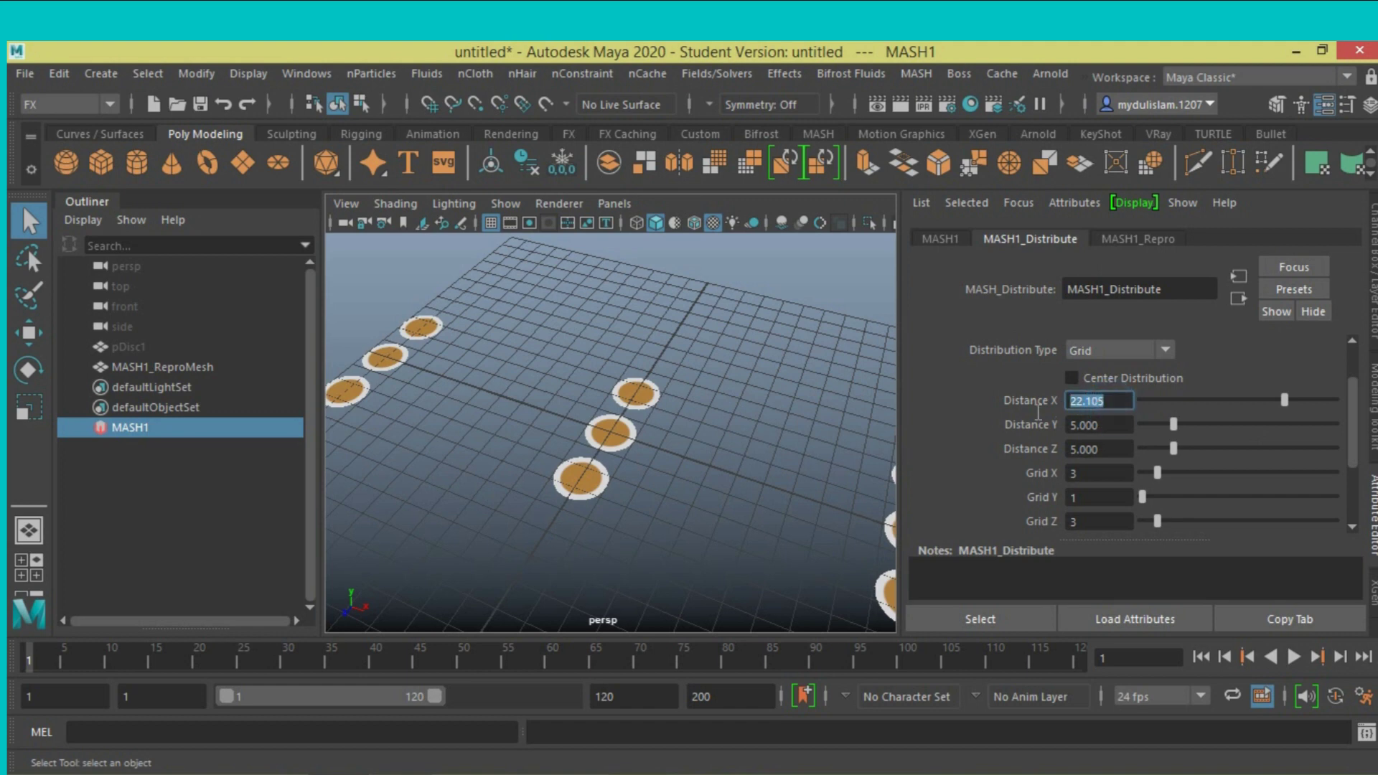
{"action": "type", "text": "22"}
{"action": "key", "text": "Return"}
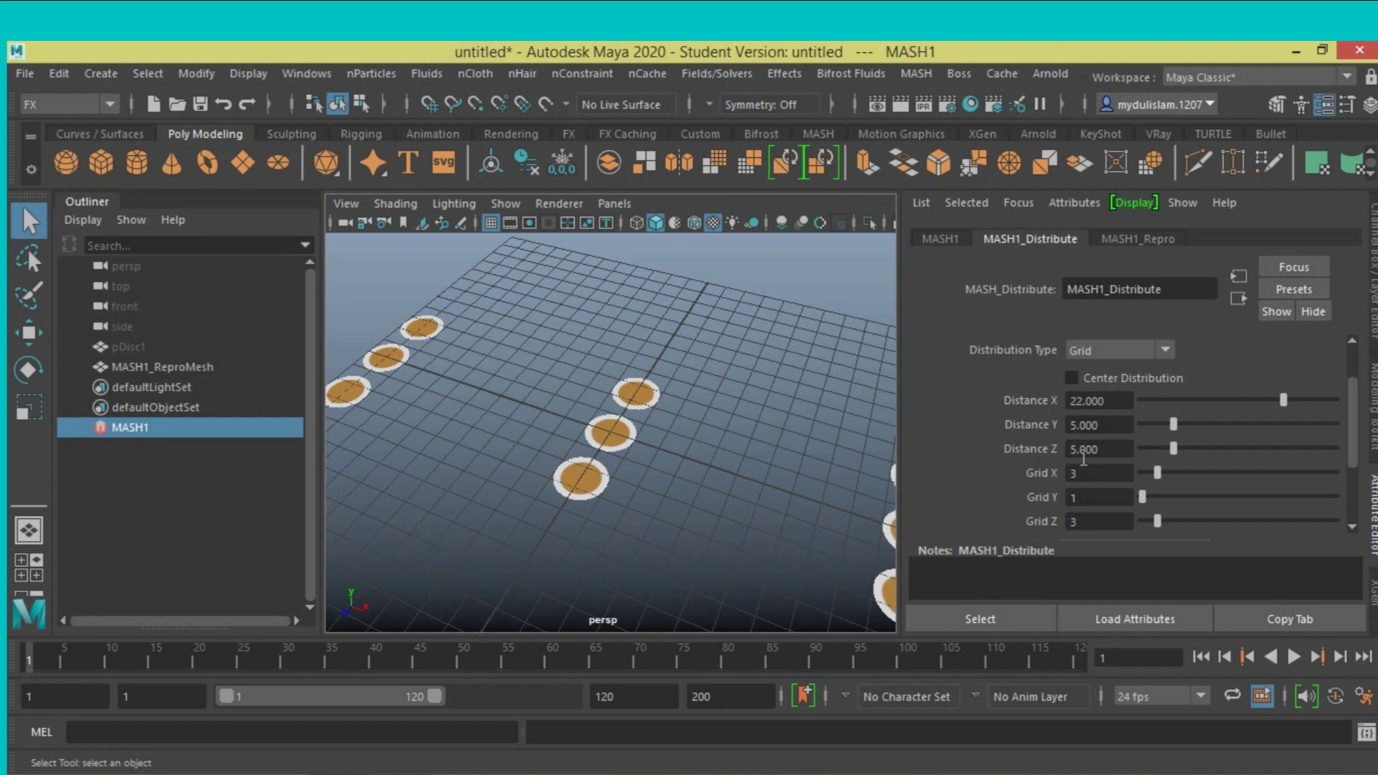
{"action": "scroll", "coordinate": [1050, 459], "scroll_direction": "down", "scroll_amount": 2}
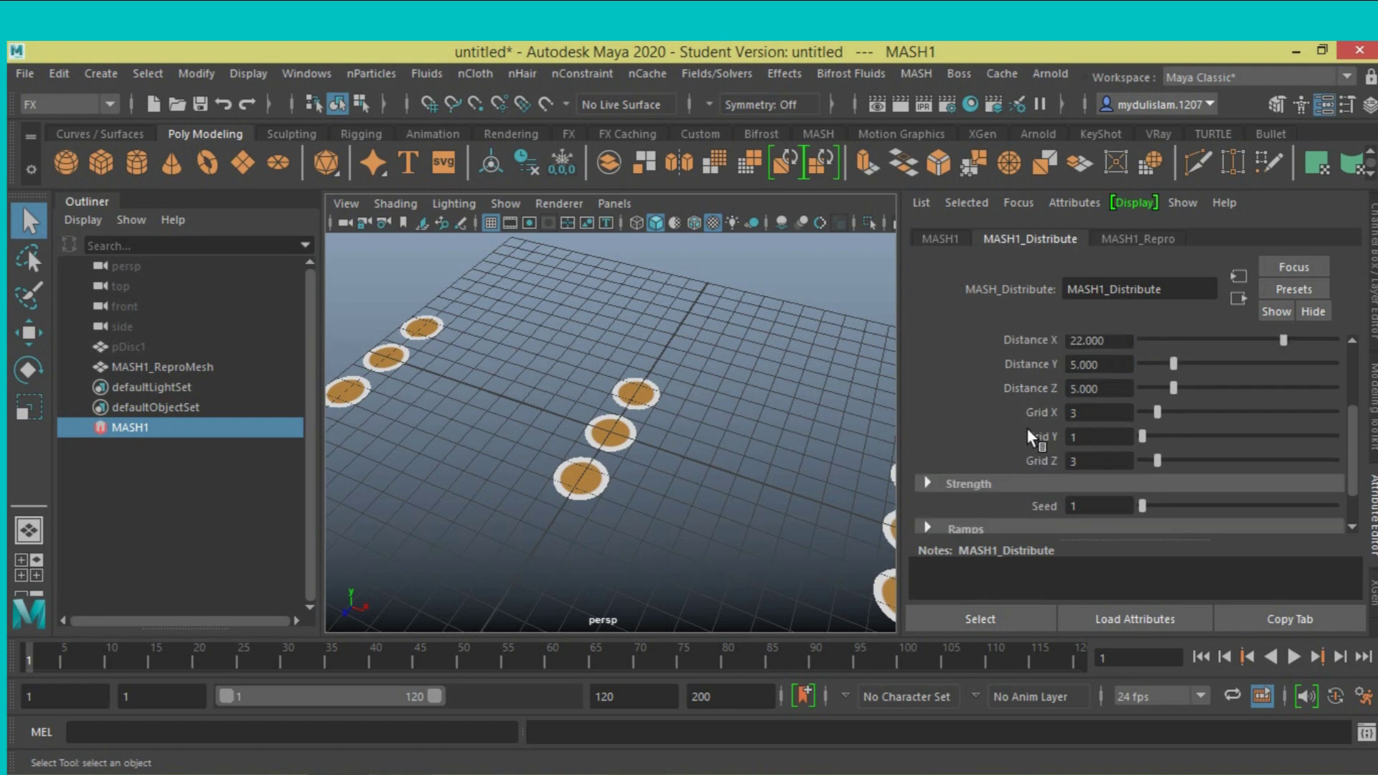
{"action": "left_click_drag", "start_coordinate": [1157, 414], "coordinate": [1216, 432]}
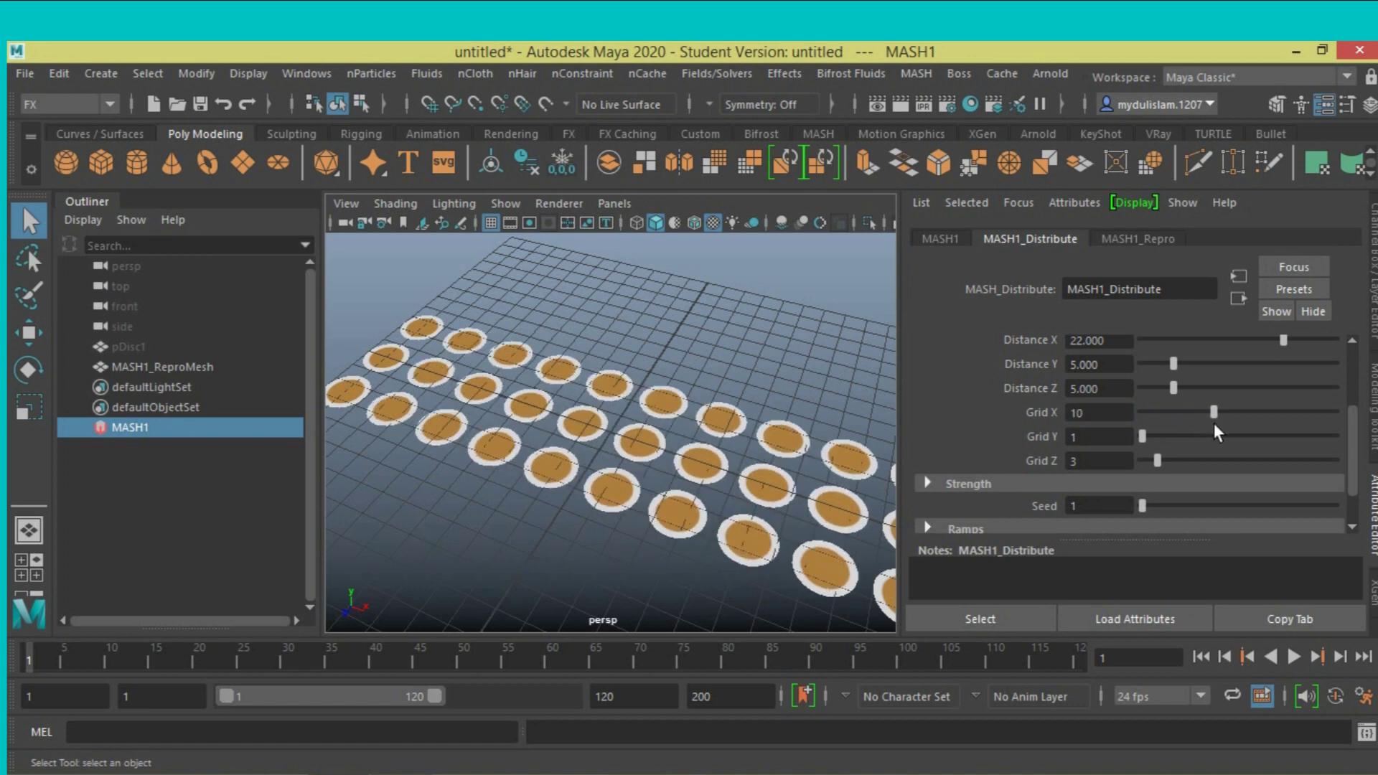
{"action": "left_click_drag", "start_coordinate": [1219, 431], "coordinate": [1226, 436]}
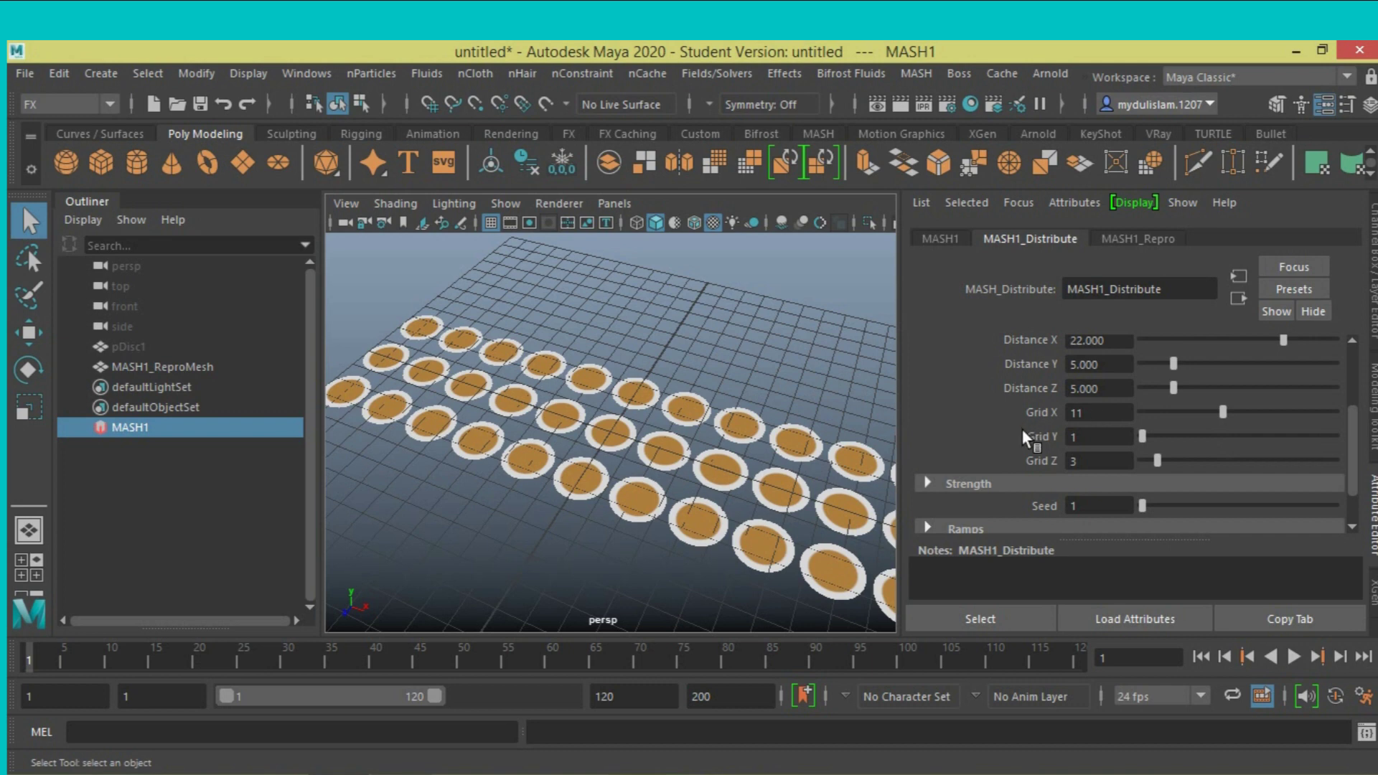
Step: Add a Signal node with 4D Noise to MASH1 and play back to preview the jitter
{"action": "left_click", "coordinate": [937, 238]}
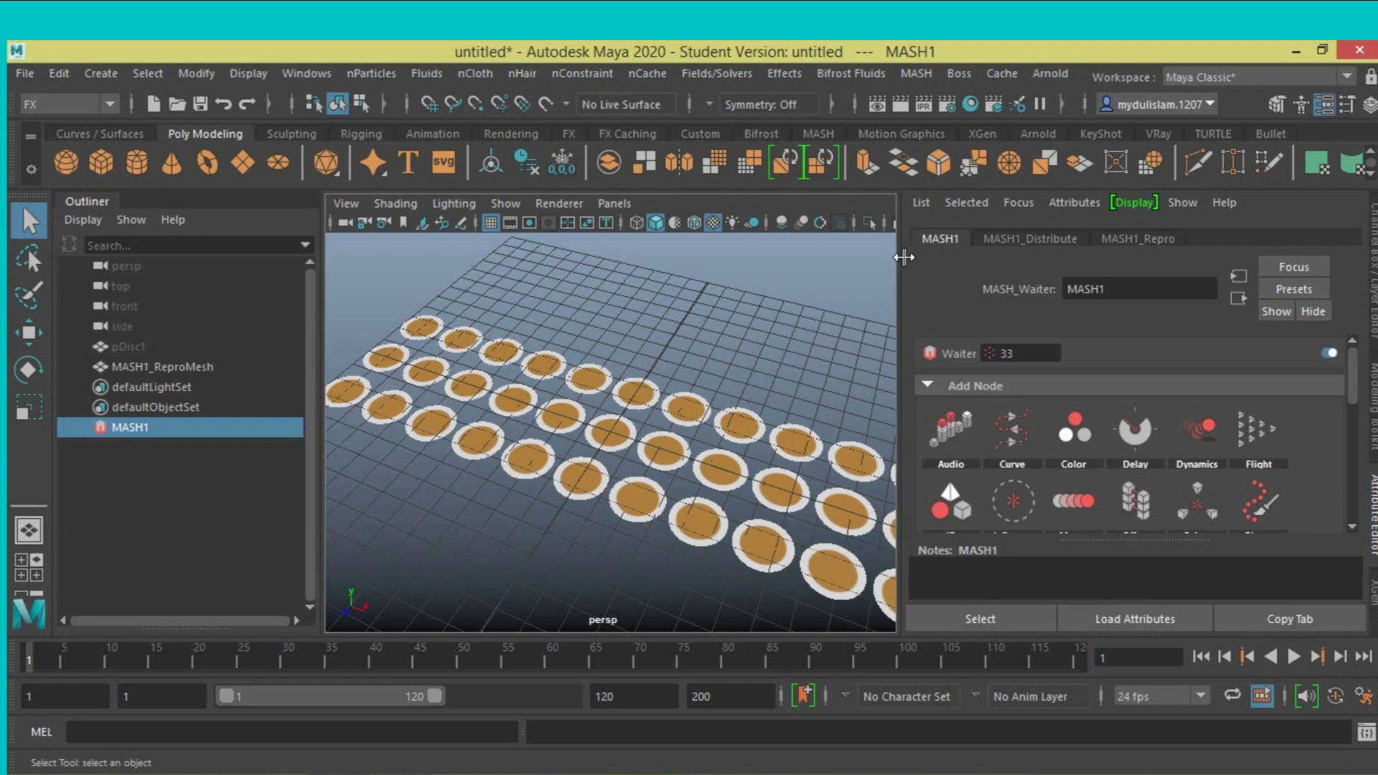
{"action": "left_click", "coordinate": [153, 426]}
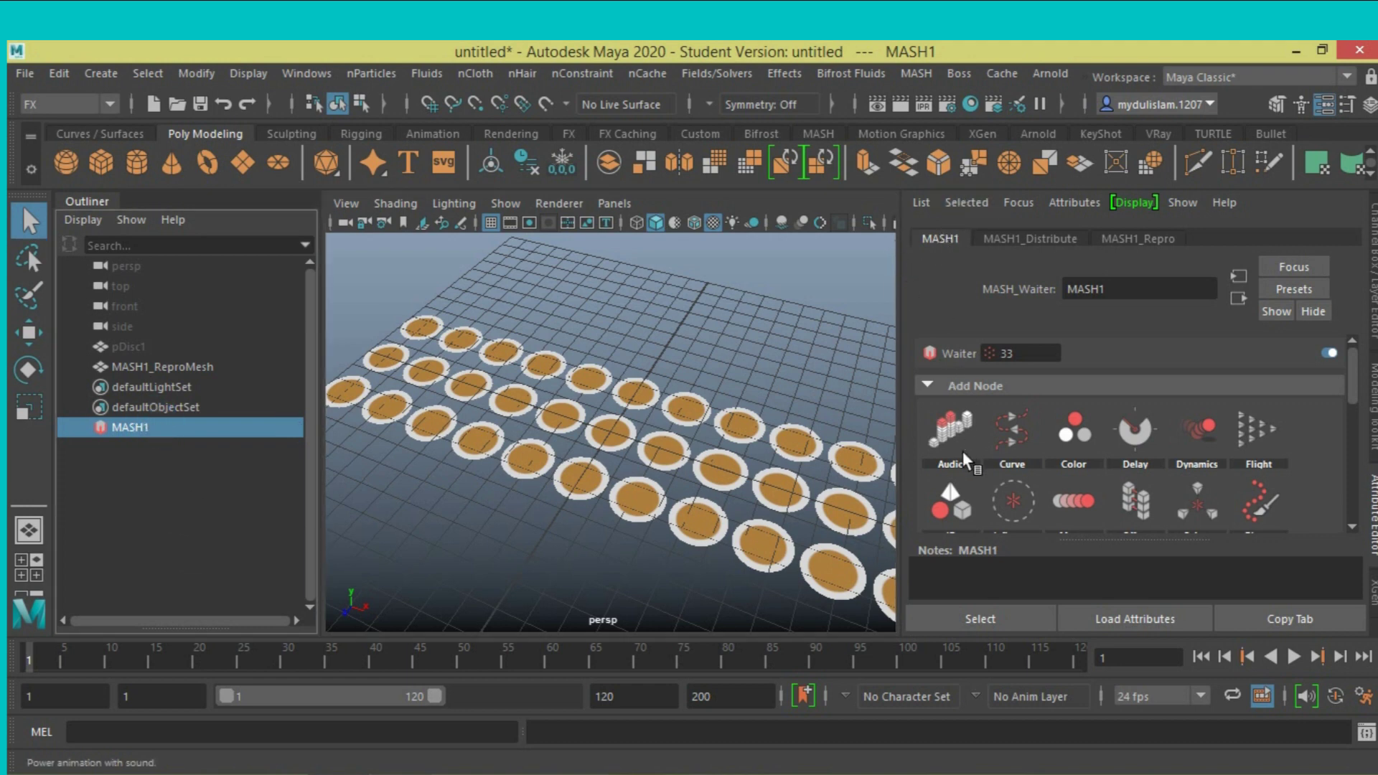
{"action": "scroll", "coordinate": [1019, 452], "scroll_direction": "down", "scroll_amount": 2}
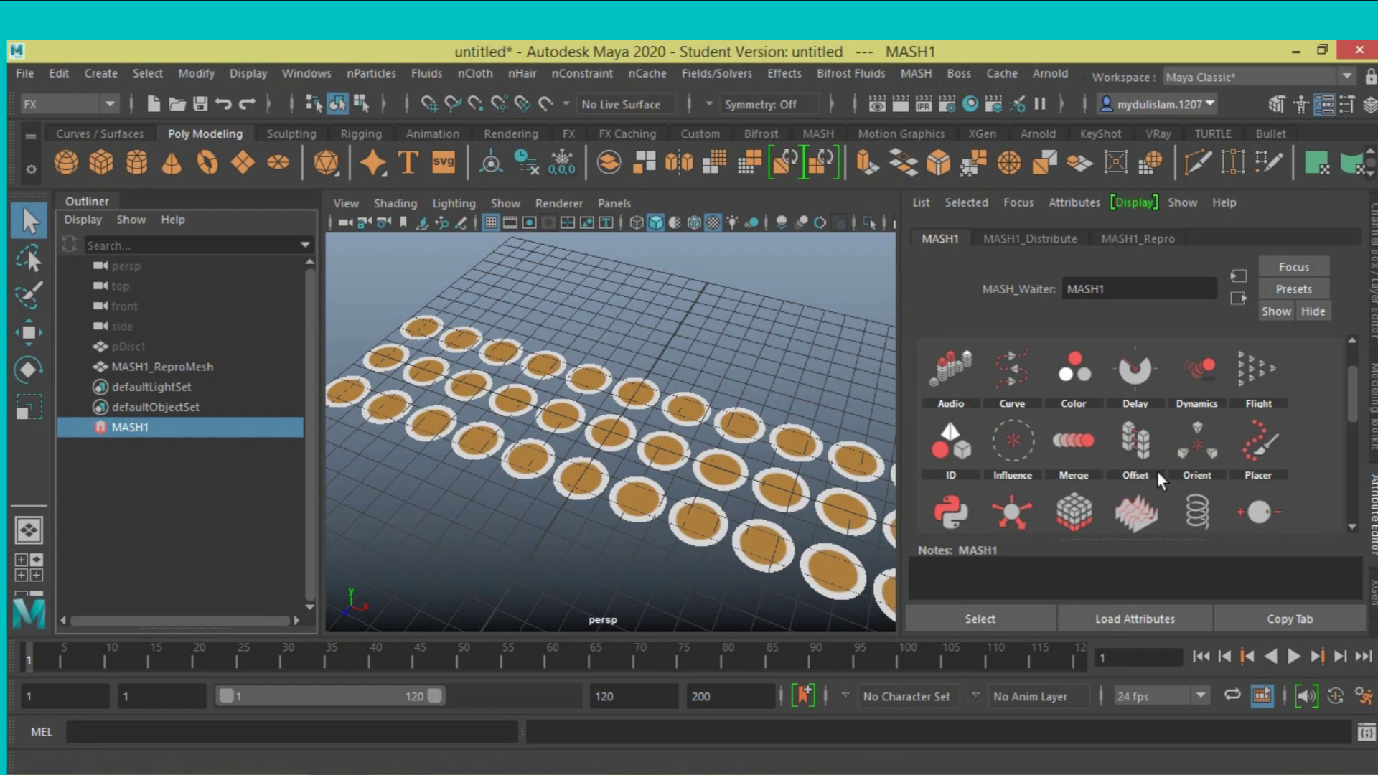
{"action": "scroll", "coordinate": [1113, 467], "scroll_direction": "down", "scroll_amount": 2}
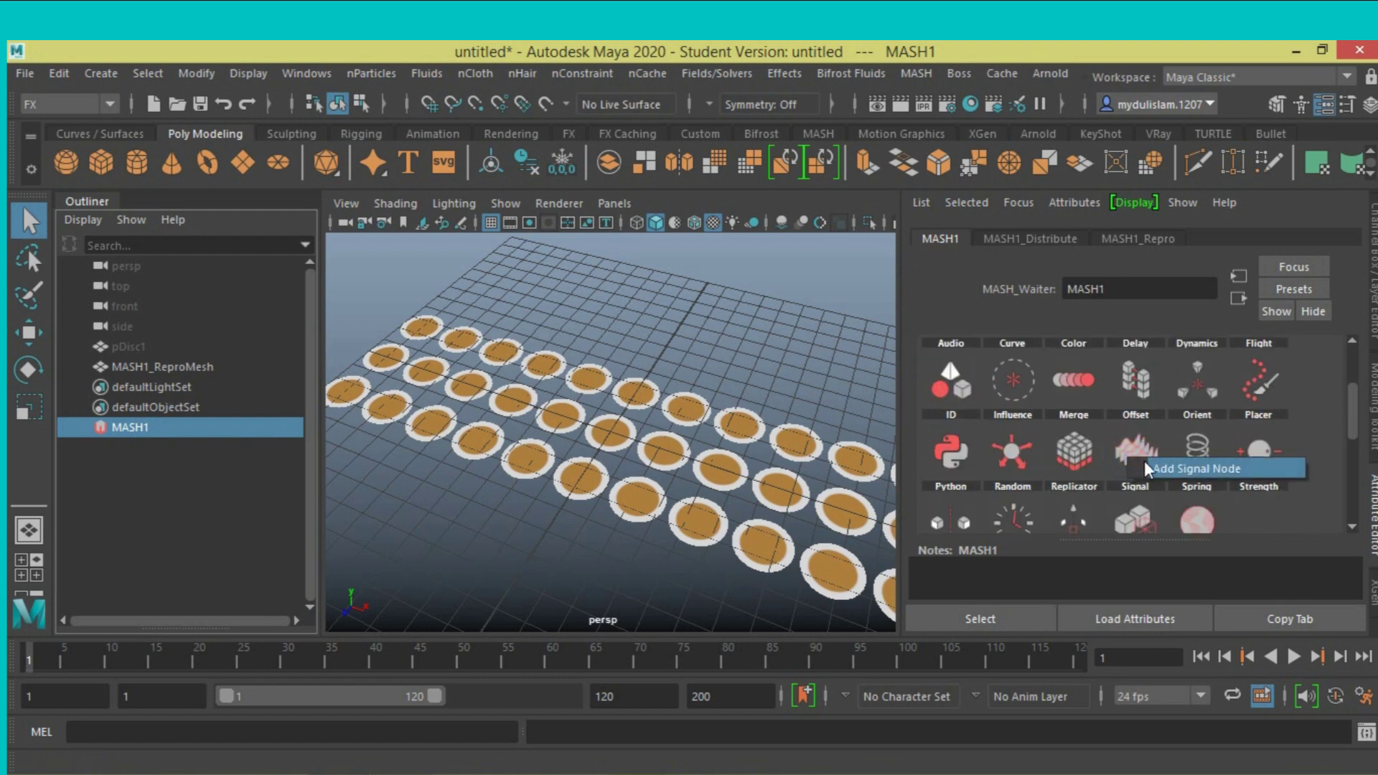
{"action": "left_click", "coordinate": [1143, 461]}
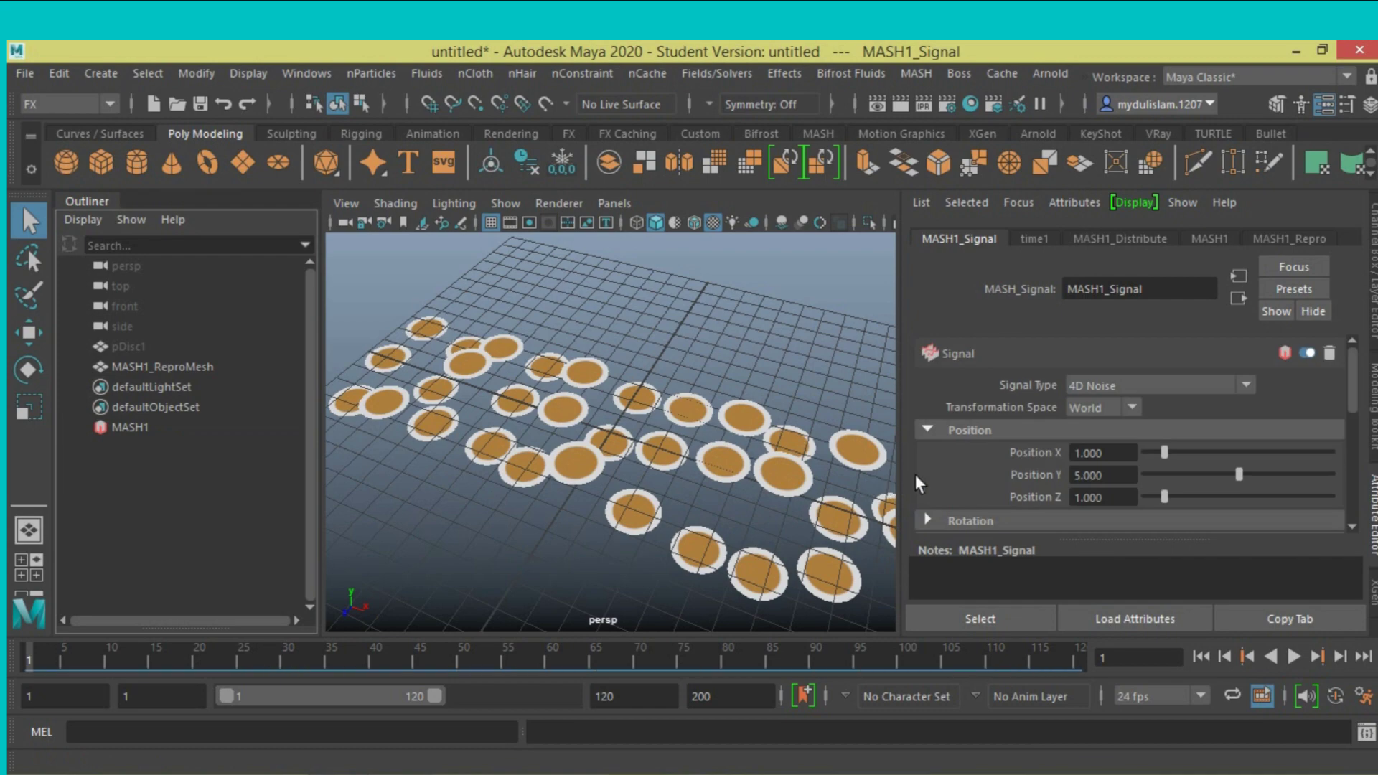
{"action": "left_click_drag", "start_coordinate": [722, 502], "coordinate": [785, 491], "text": "alt"}
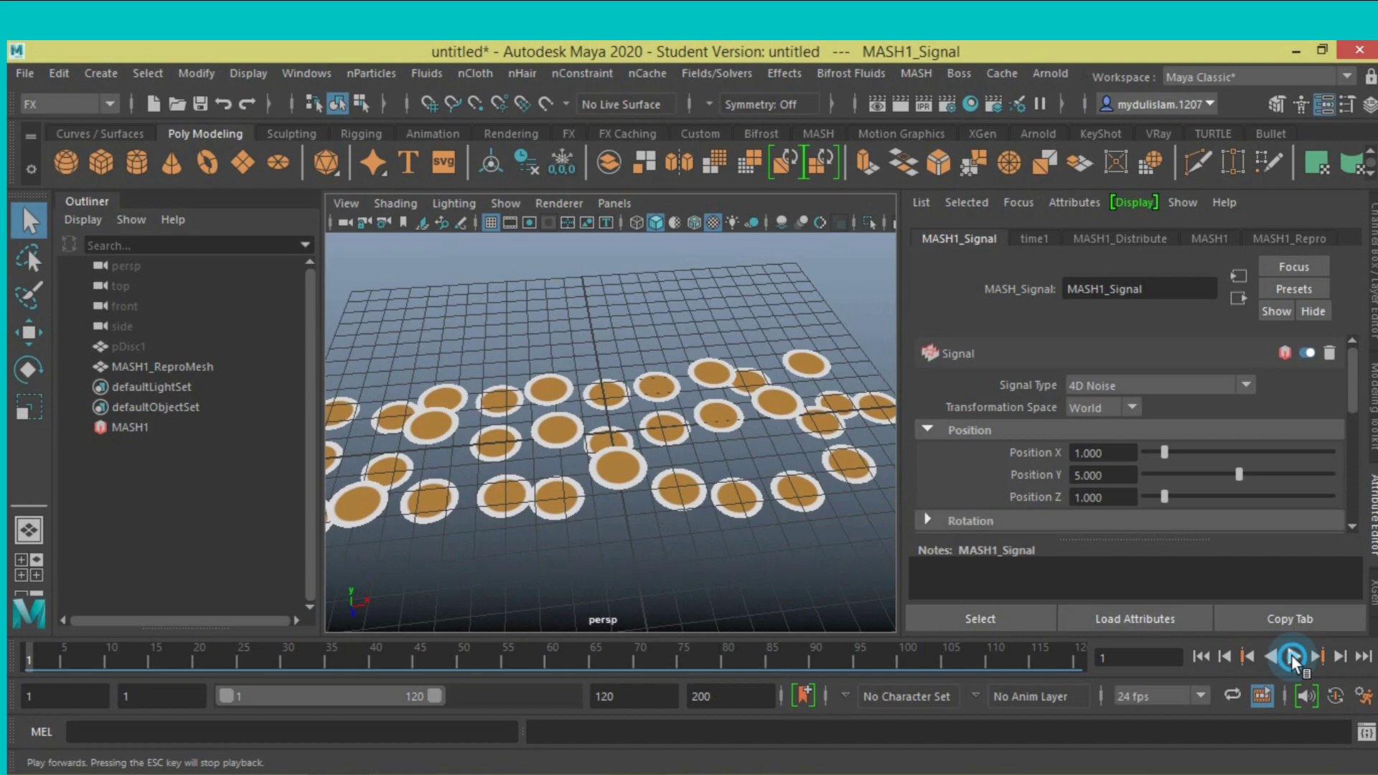
{"action": "left_click", "coordinate": [1292, 657]}
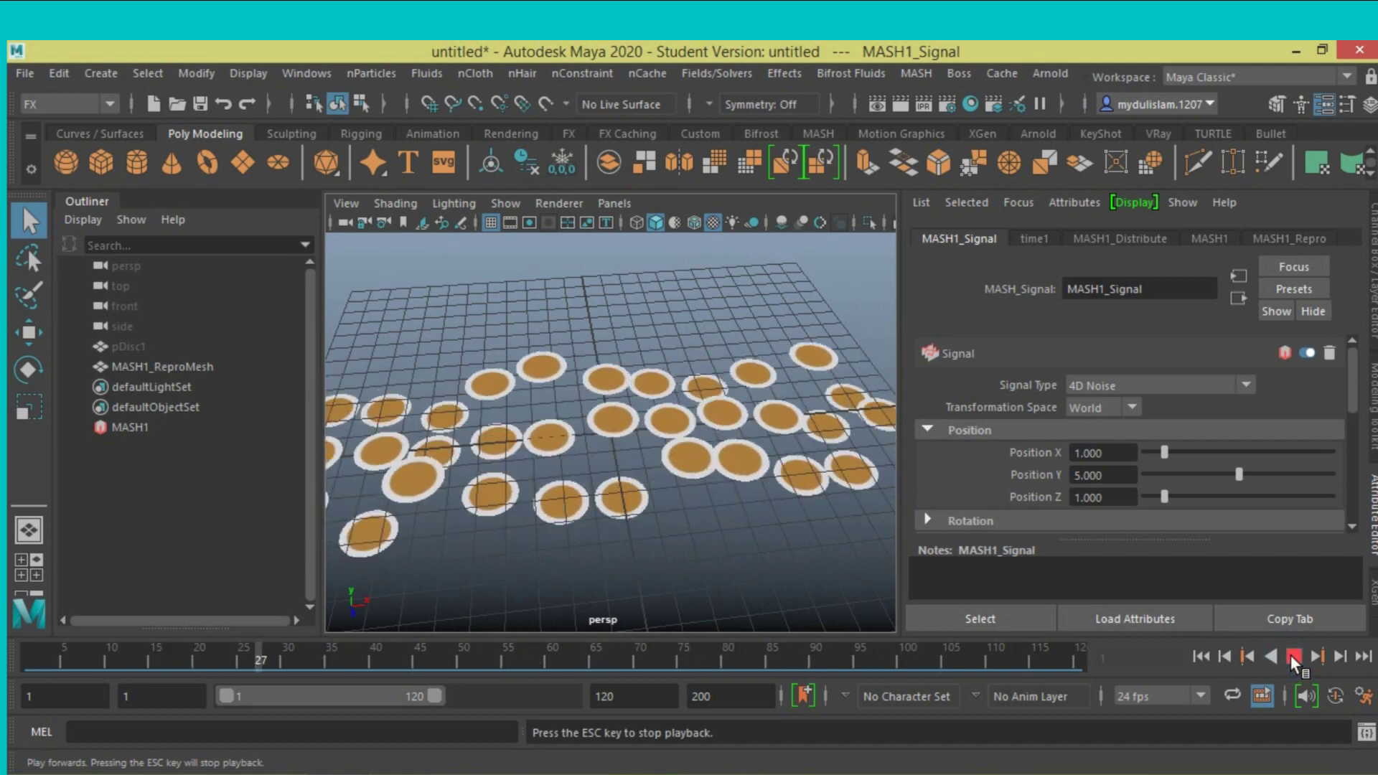
Step: Stop playback and change the Signal Type to Fractional Brownian Motion
{"action": "left_click", "coordinate": [1292, 656]}
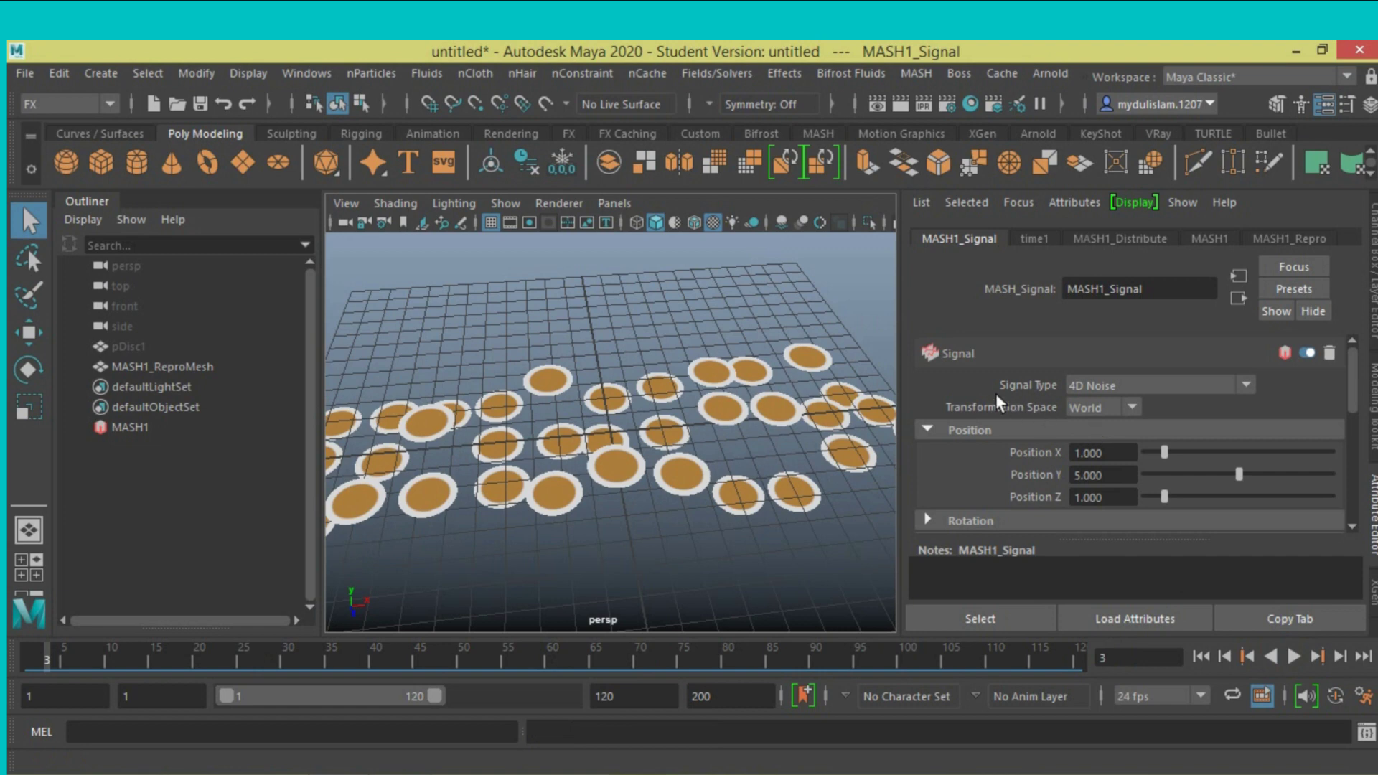
{"action": "left_click", "coordinate": [1246, 386]}
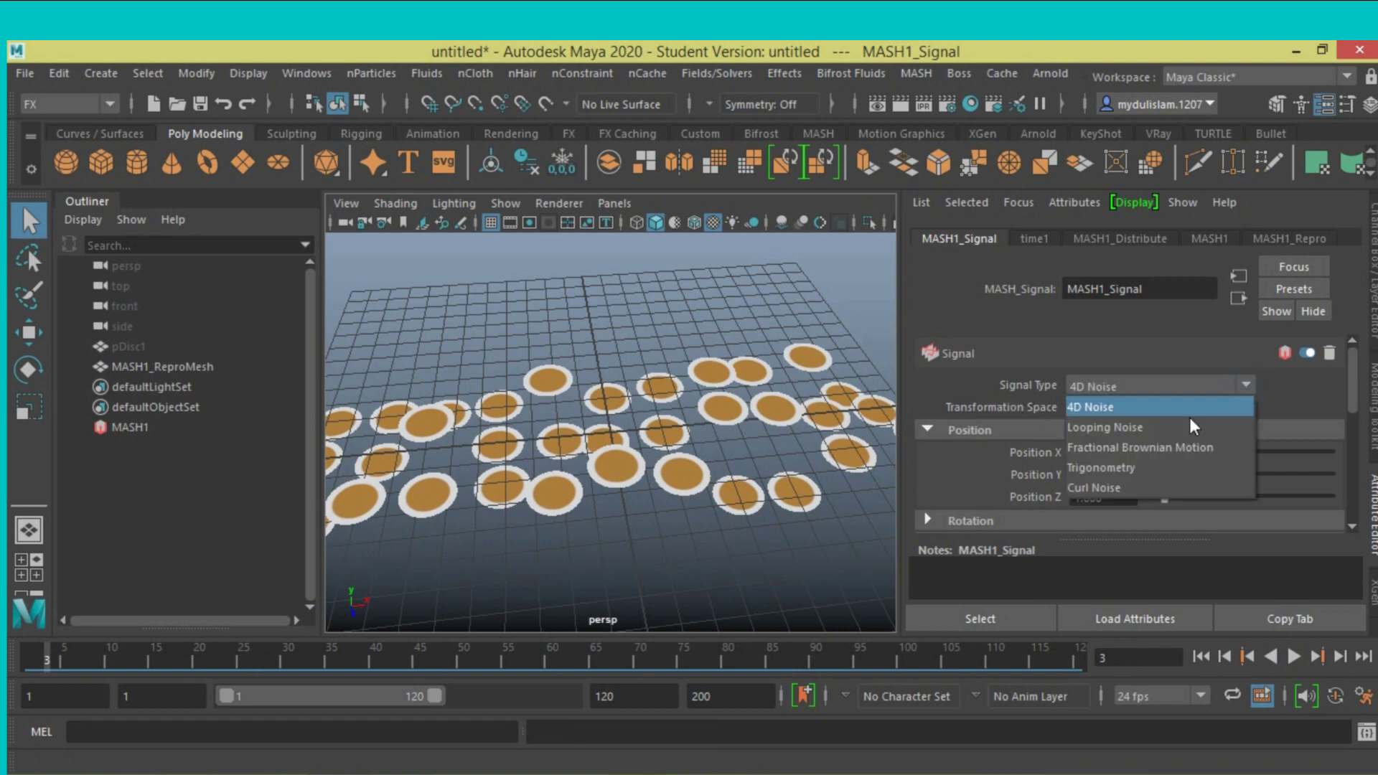
{"action": "left_click", "coordinate": [1141, 448]}
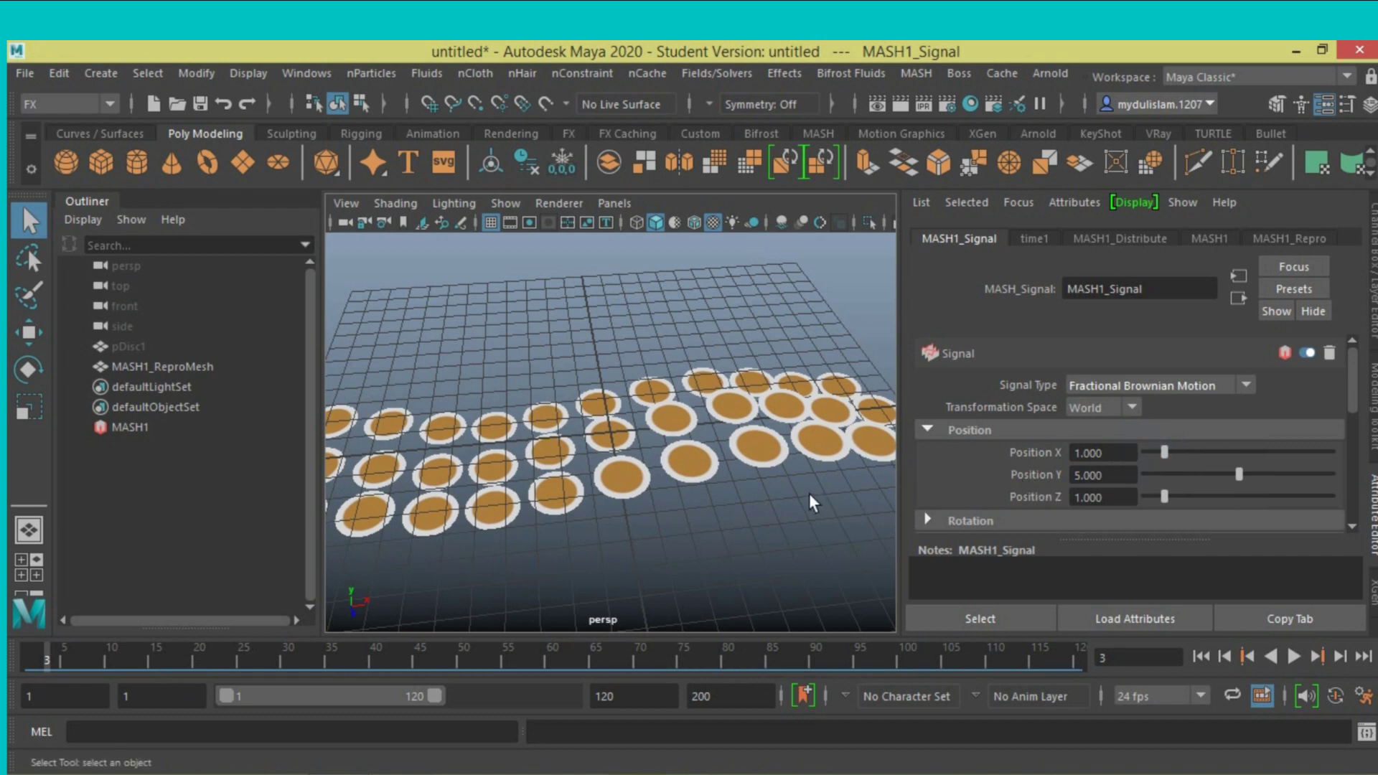
{"action": "left_click", "coordinate": [1143, 446]}
Step: Select MASH1 and switch to a full-size, textured top view
{"action": "left_click", "coordinate": [734, 353]}
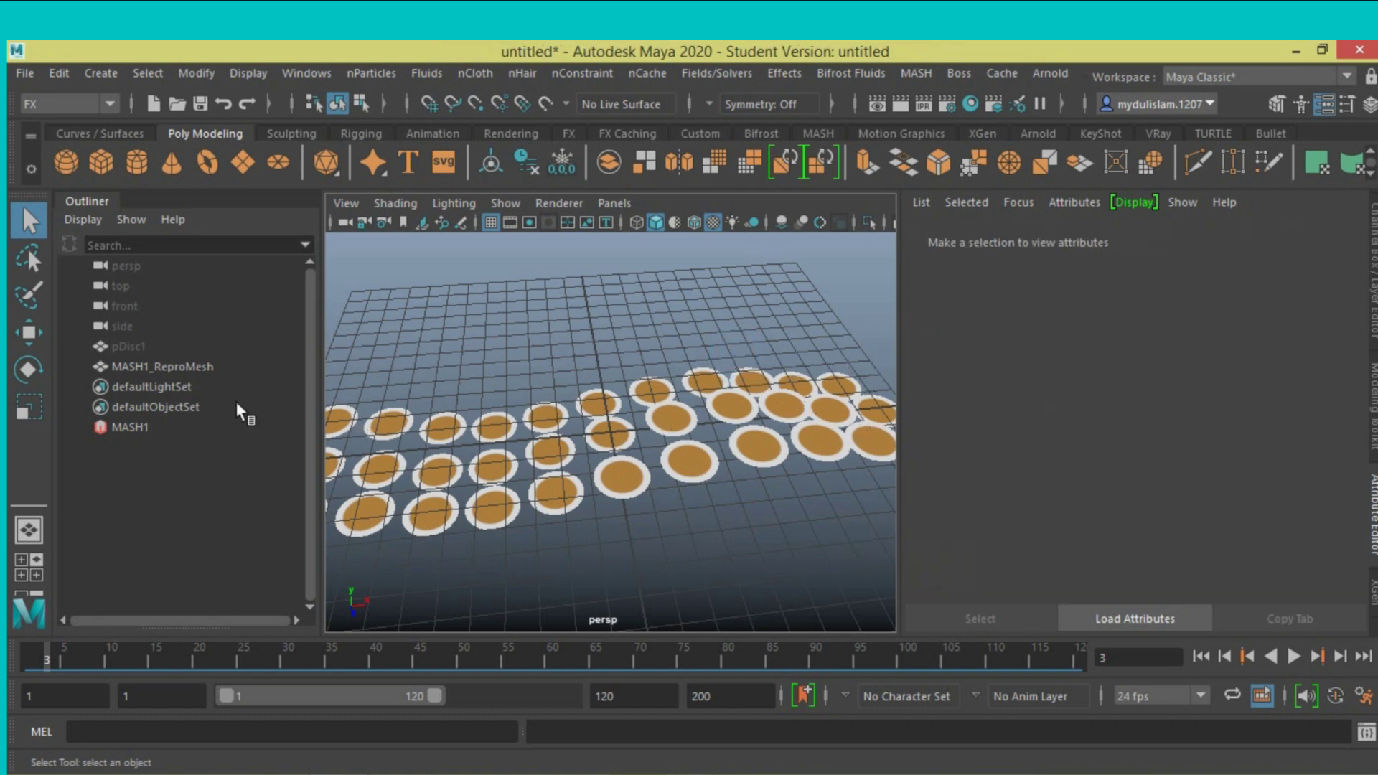
{"action": "left_click", "coordinate": [173, 426]}
{"action": "key", "text": "space"}
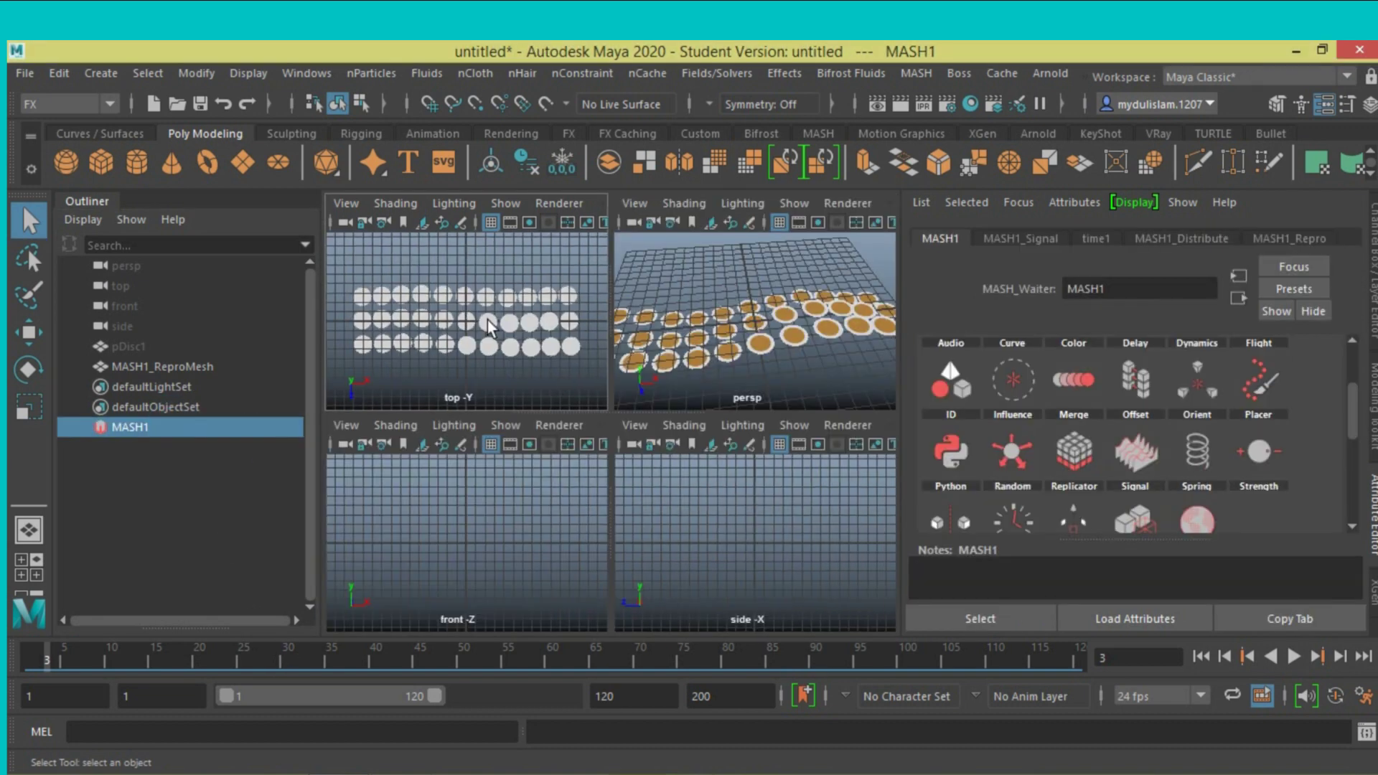
{"action": "key", "text": "space"}
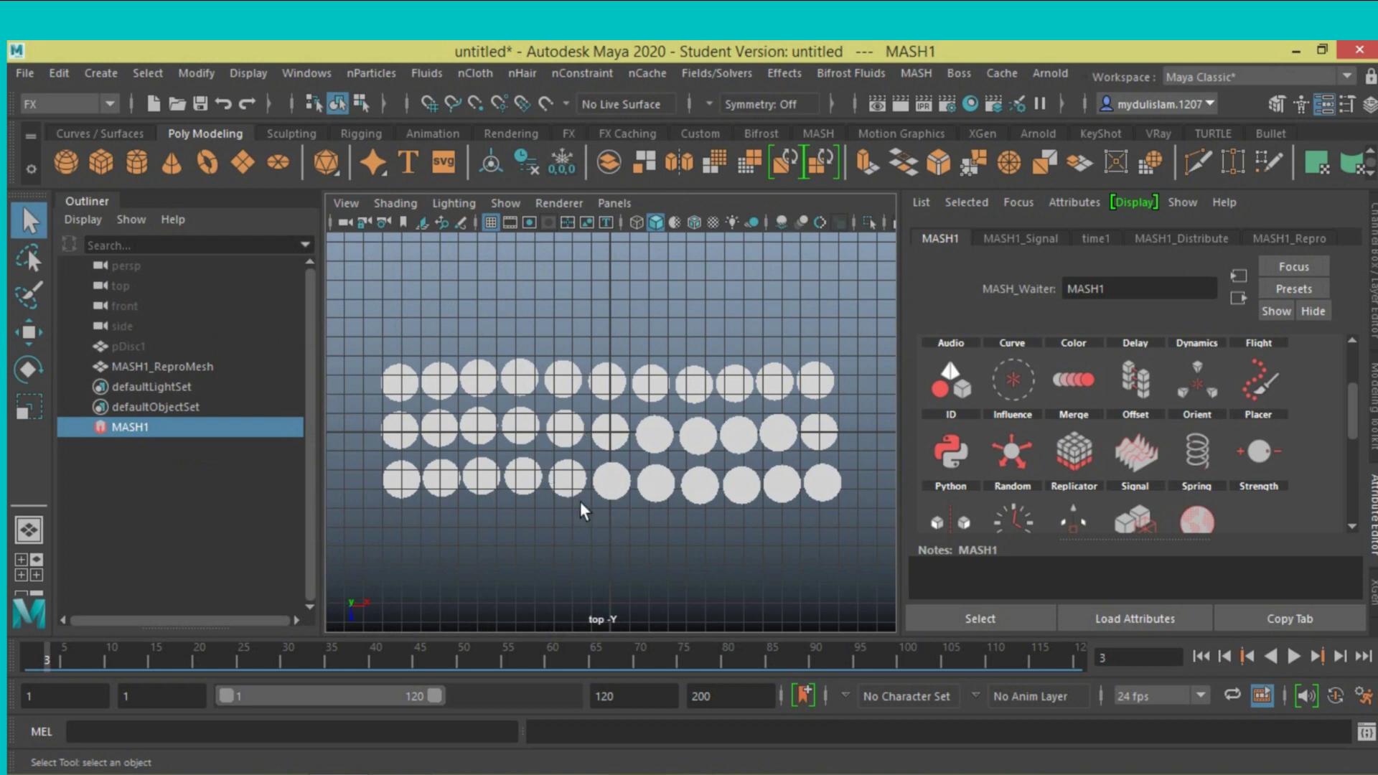
{"action": "left_click", "coordinate": [715, 221]}
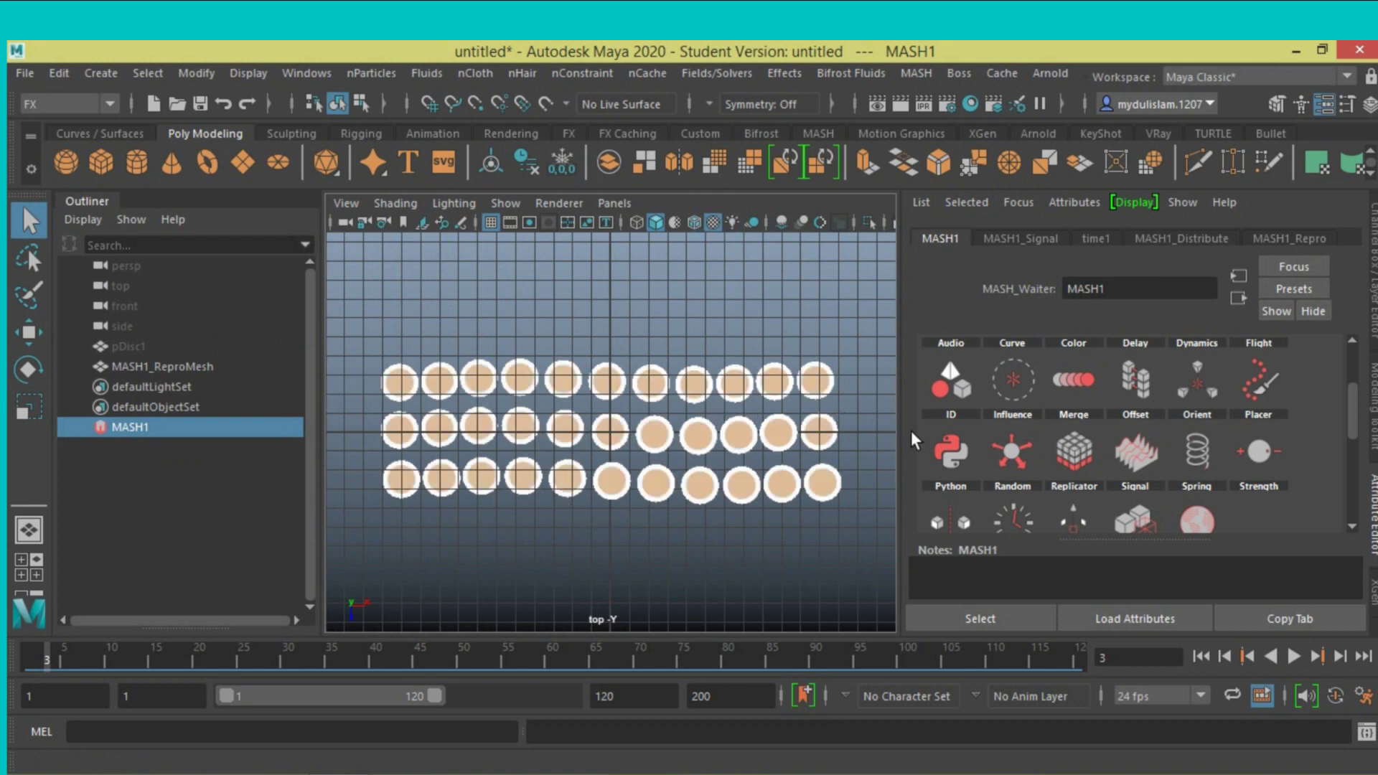
Step: Show the MASH1_Signal settings and play the animation
{"action": "scroll", "coordinate": [1025, 422], "scroll_direction": "up", "scroll_amount": 1}
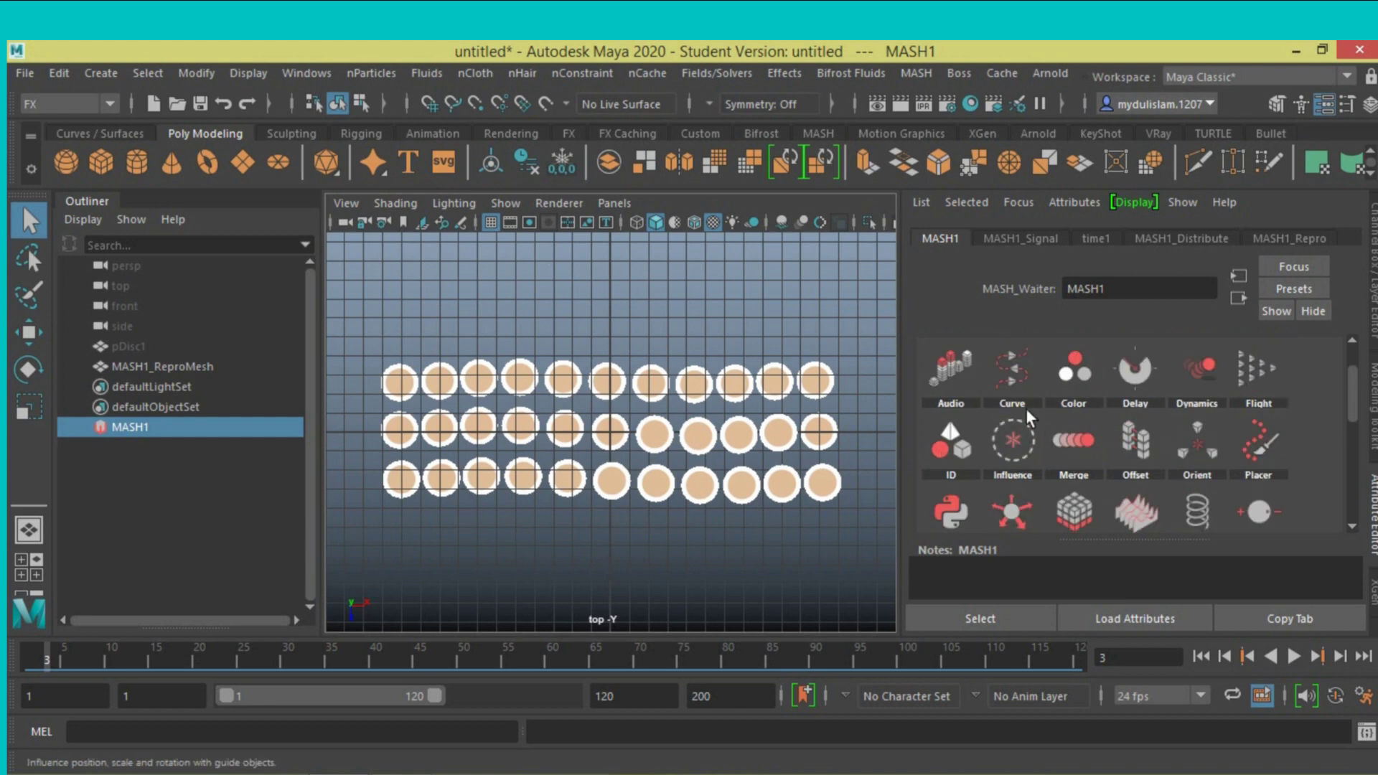
{"action": "left_click", "coordinate": [1016, 239]}
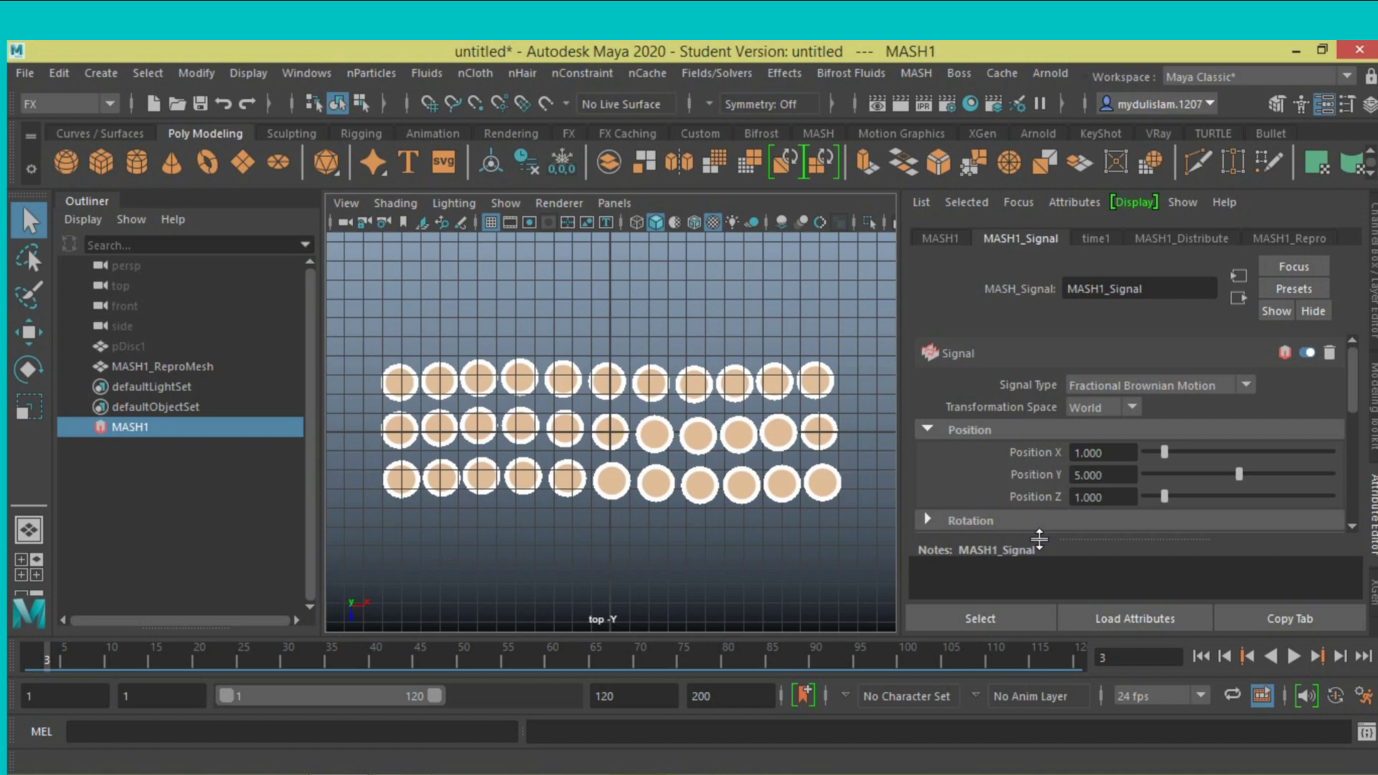
{"action": "left_click", "coordinate": [1292, 658]}
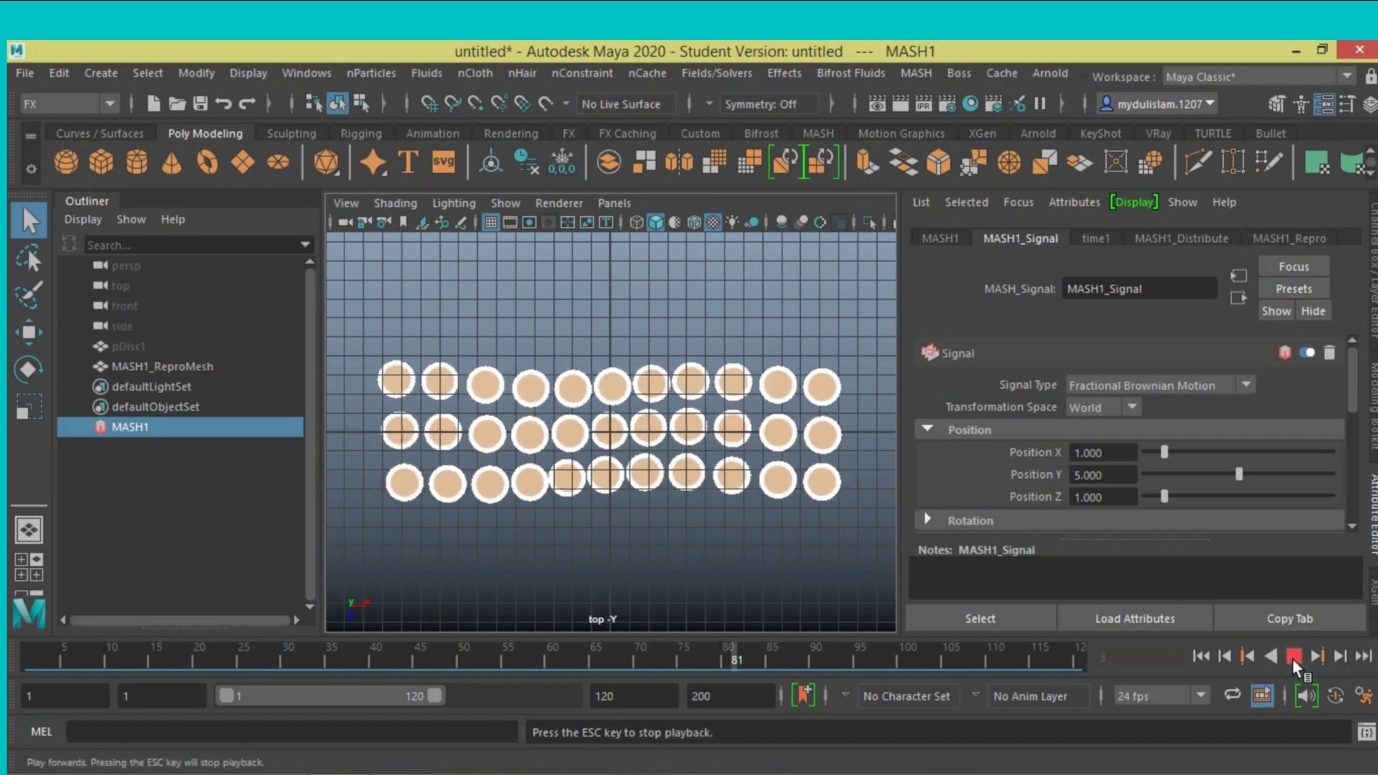
Step: Hide the viewport grid, set Signal Position Z to 0, and play back to check
{"action": "left_click", "coordinate": [1292, 657]}
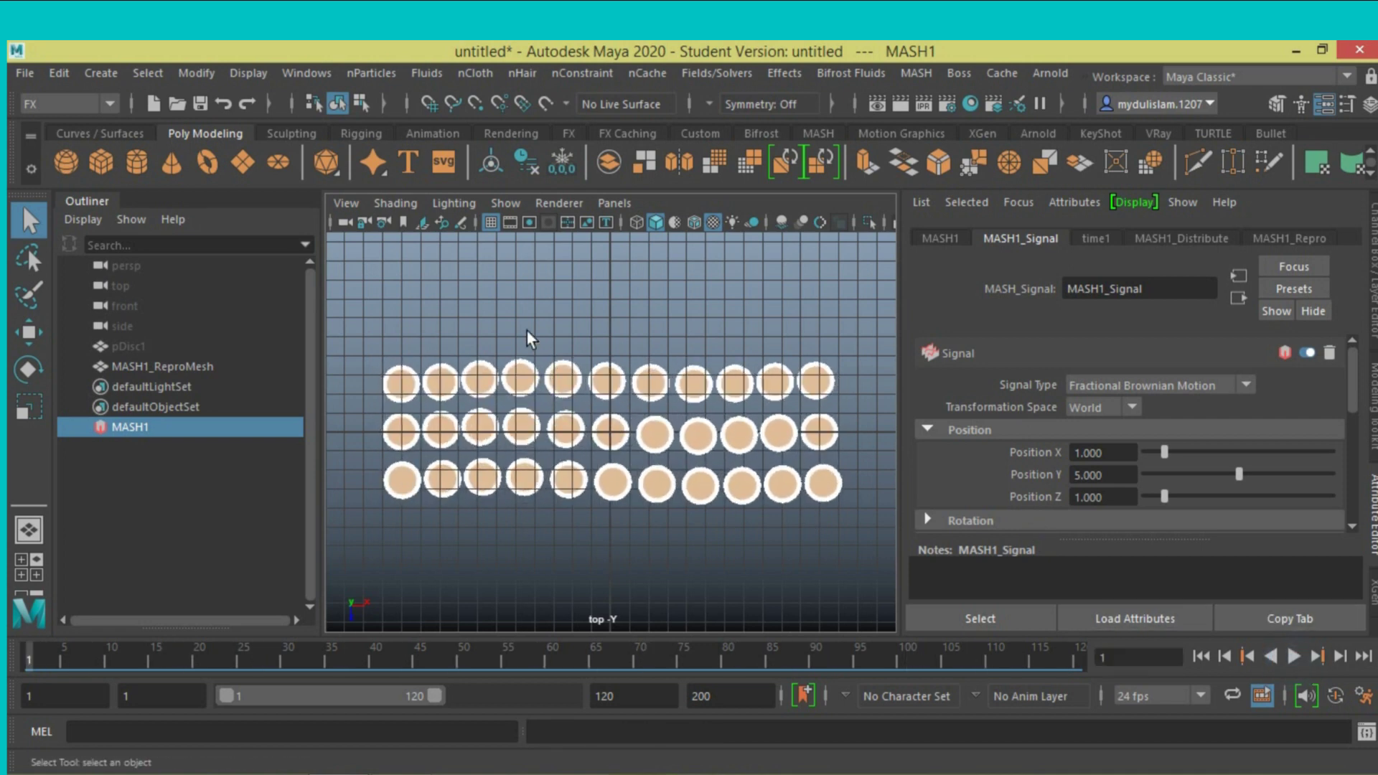
{"action": "left_click", "coordinate": [490, 226]}
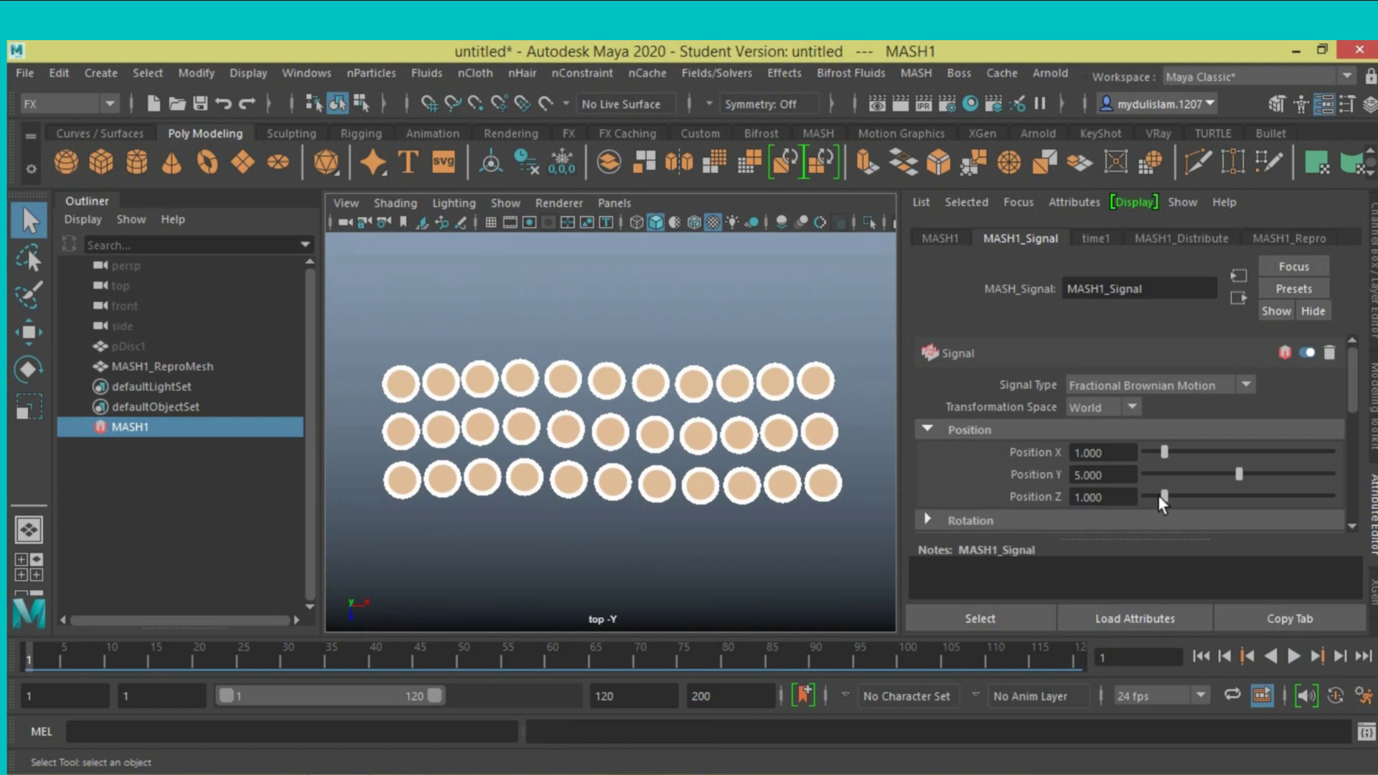
{"action": "left_click_drag", "start_coordinate": [1163, 497], "coordinate": [1140, 501]}
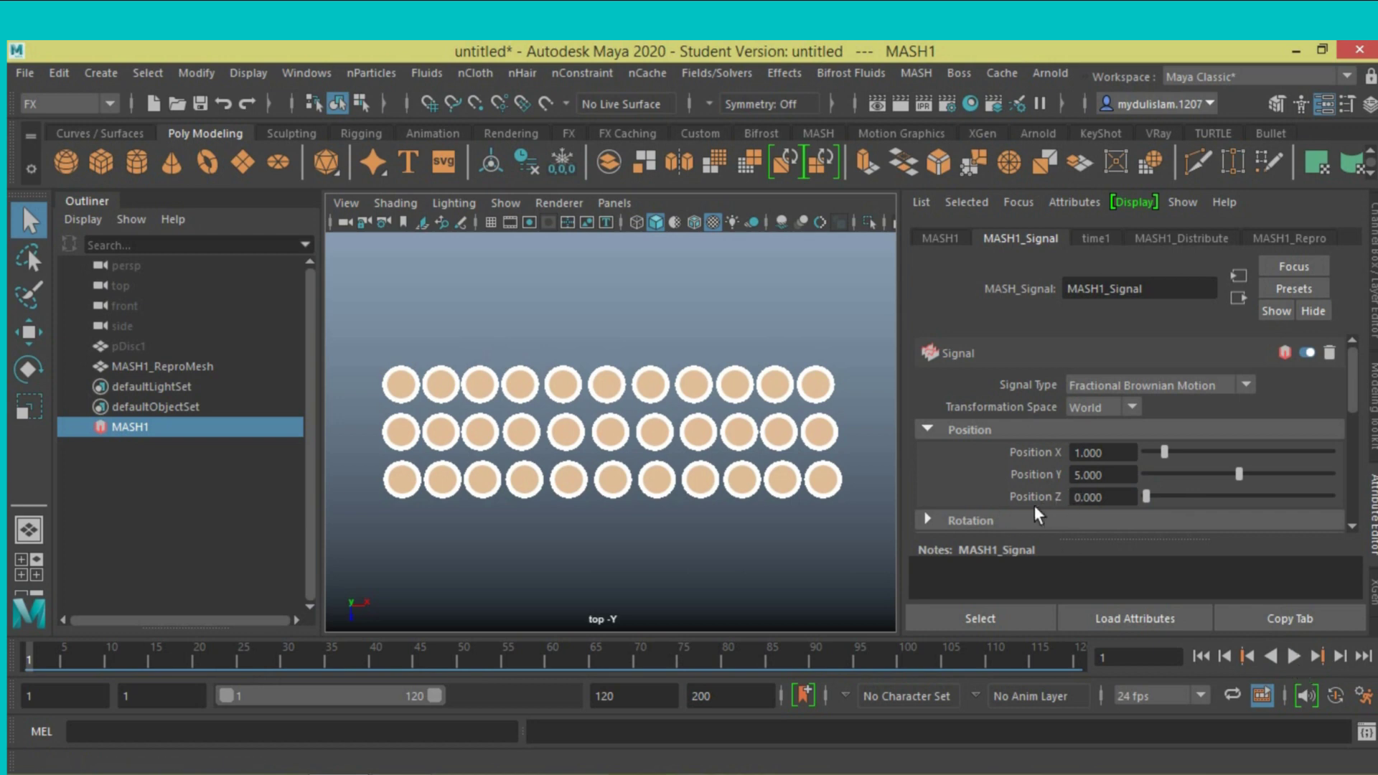
{"action": "left_click", "coordinate": [1292, 657]}
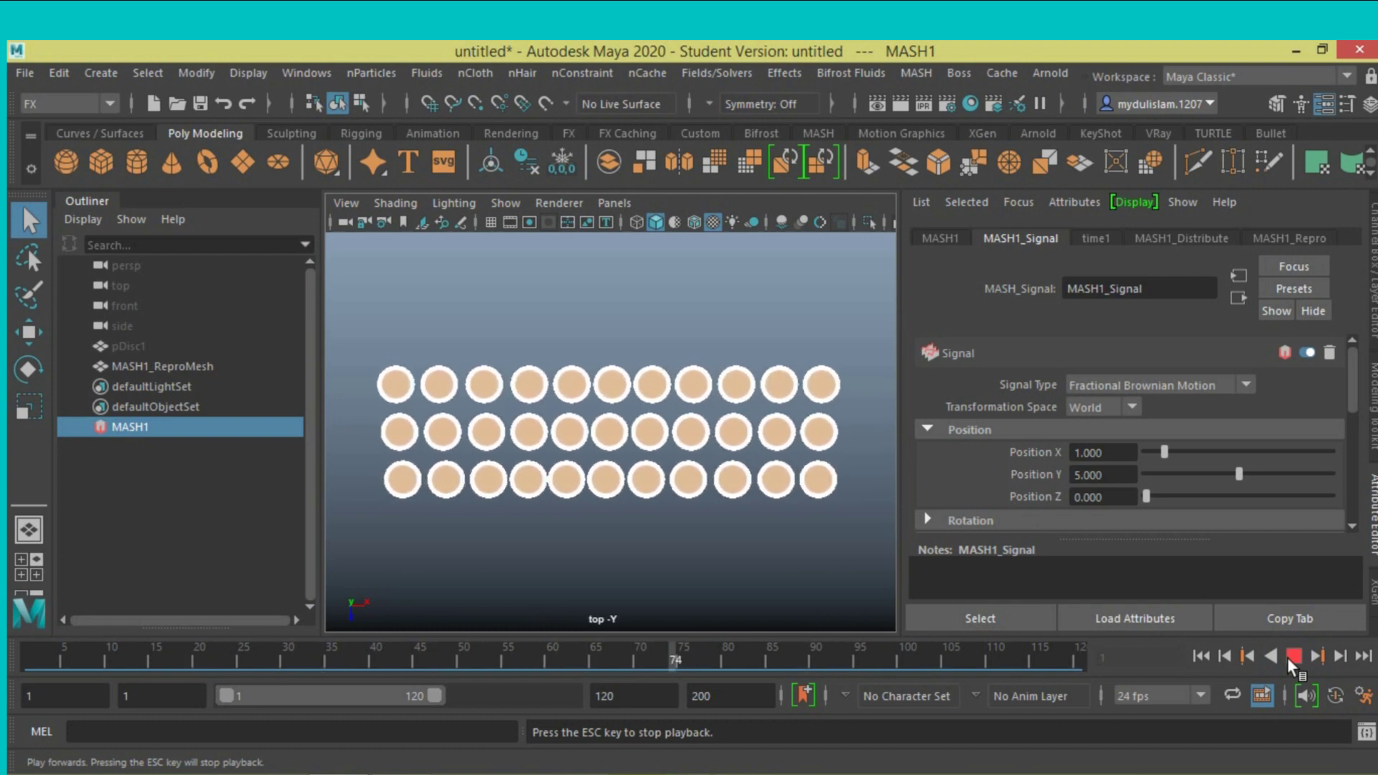
{"action": "left_click", "coordinate": [1291, 657]}
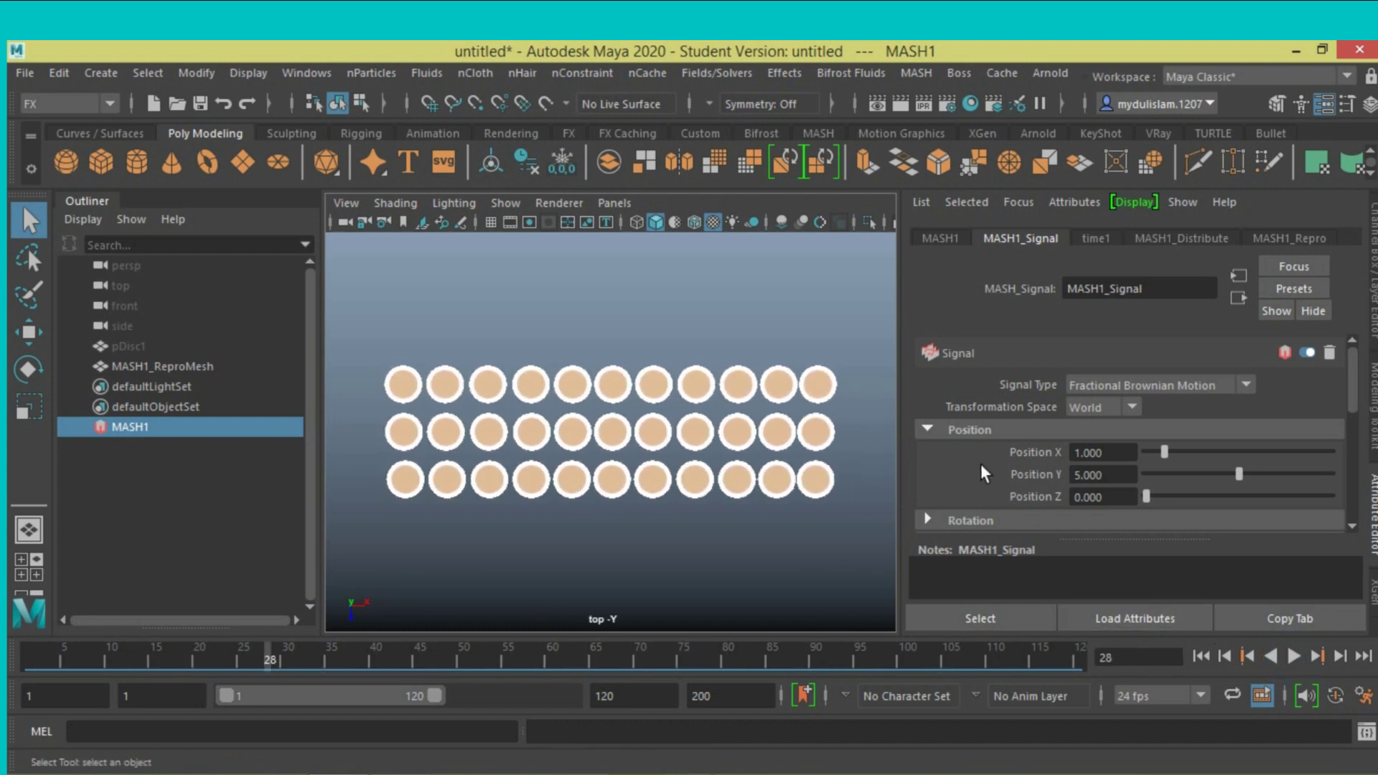
Step: Scroll to the Signal's Trigonometry Settings and replay the current stepped disc animation
{"action": "scroll", "coordinate": [981, 464], "scroll_direction": "down", "scroll_amount": 2}
{"action": "scroll", "coordinate": [979, 464], "scroll_direction": "down", "scroll_amount": 3}
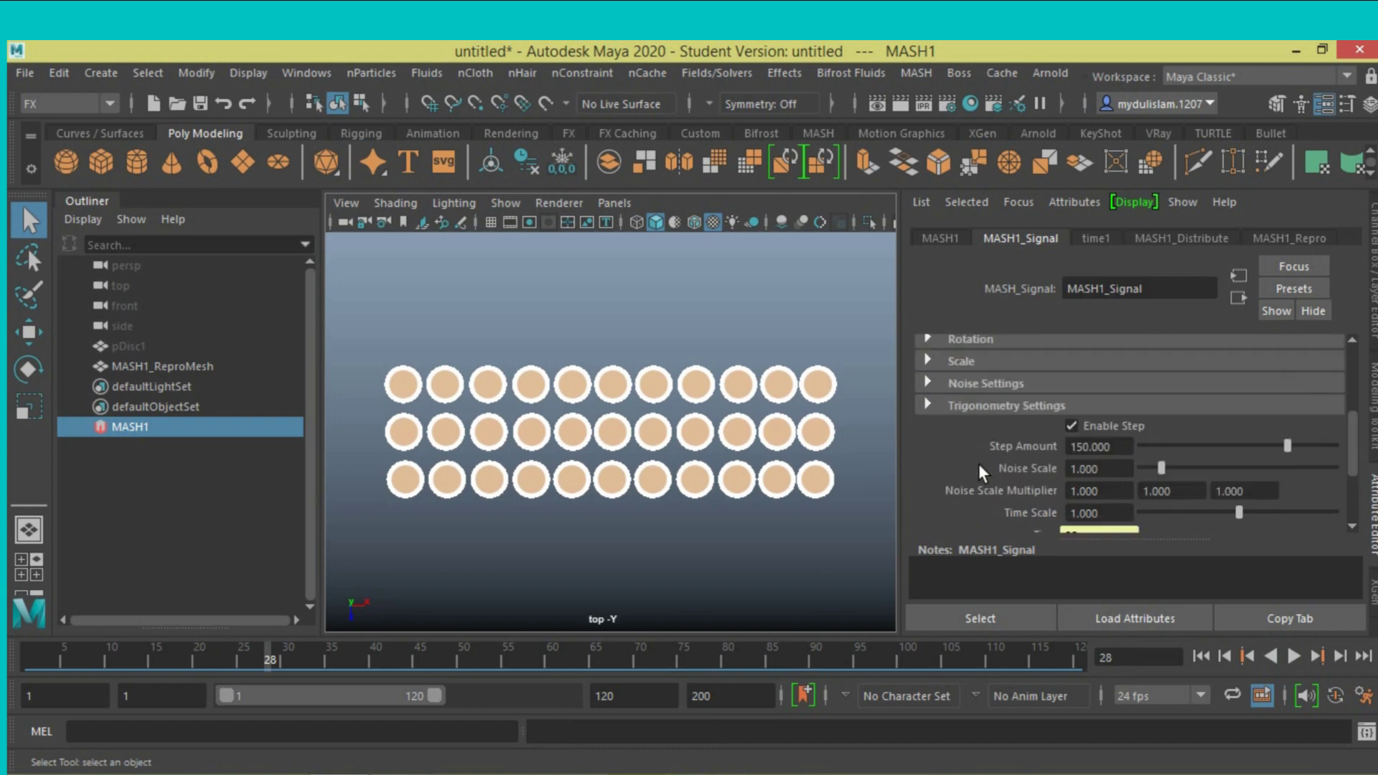
{"action": "scroll", "coordinate": [979, 464], "scroll_direction": "up", "scroll_amount": 1}
{"action": "scroll", "coordinate": [979, 464], "scroll_direction": "down", "scroll_amount": 4}
{"action": "scroll", "coordinate": [979, 464], "scroll_direction": "up", "scroll_amount": 3}
{"action": "left_click", "coordinate": [1293, 656]}
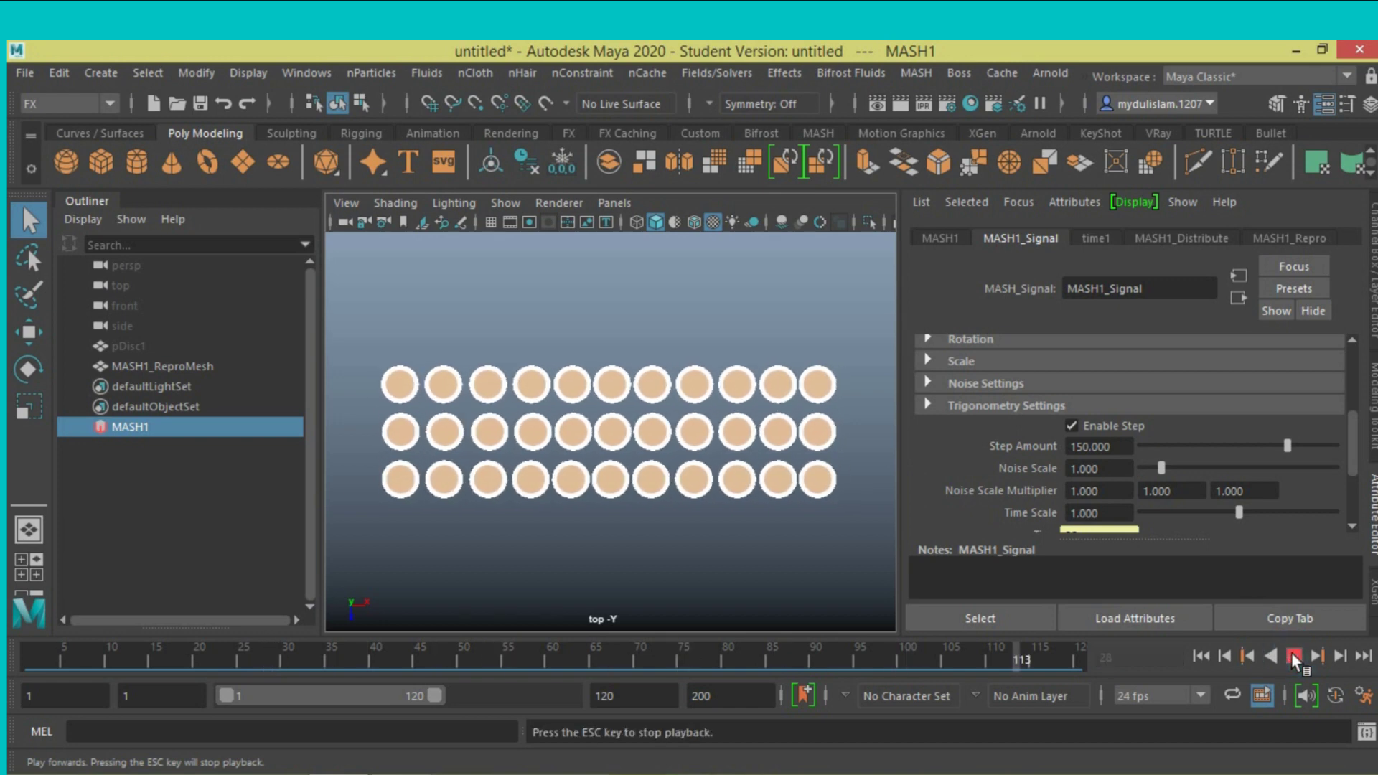
{"action": "left_click", "coordinate": [1295, 656]}
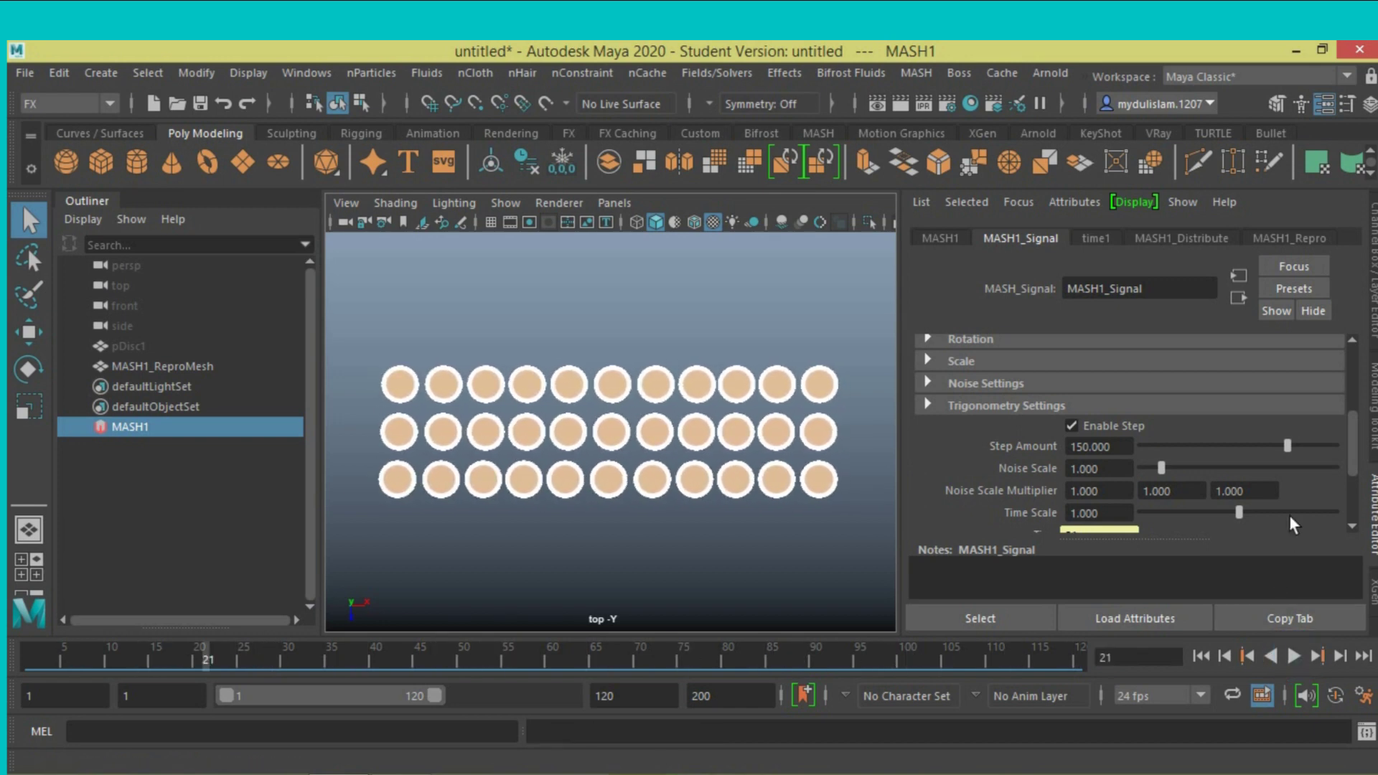
Step: Lower Step Amount from 150 to 94.737, preview the result, and dismiss the Student Version notice
{"action": "left_click_drag", "start_coordinate": [1289, 451], "coordinate": [1230, 459]}
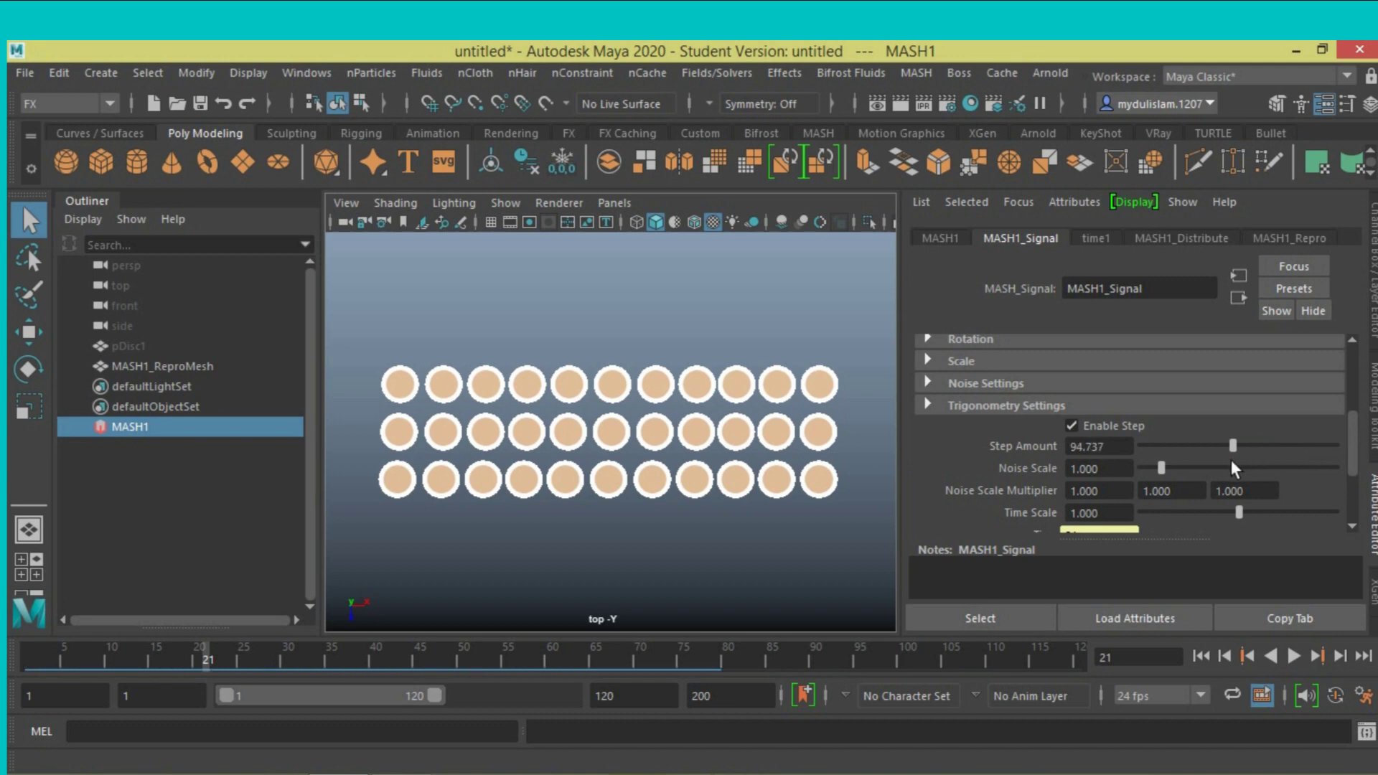
{"action": "left_click", "coordinate": [1292, 658]}
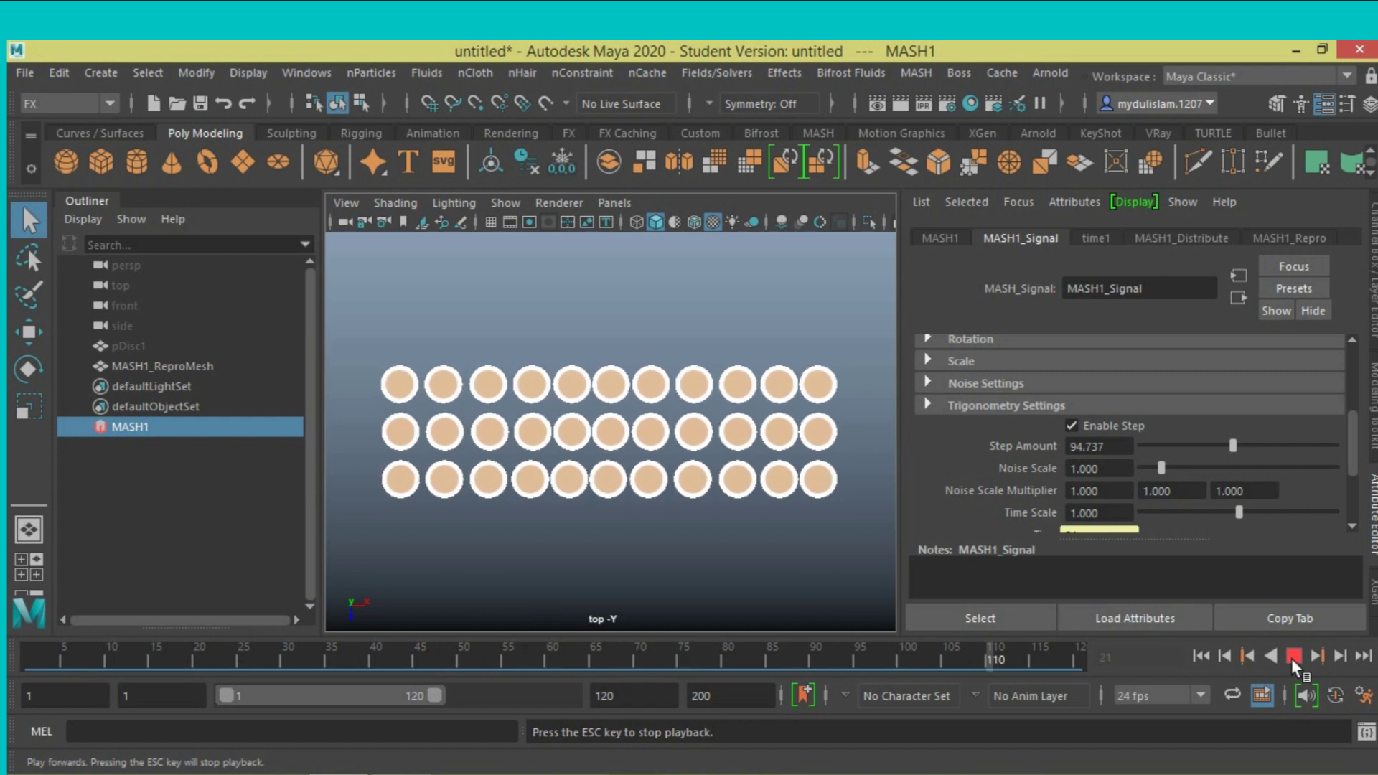
{"action": "left_click", "coordinate": [1292, 656]}
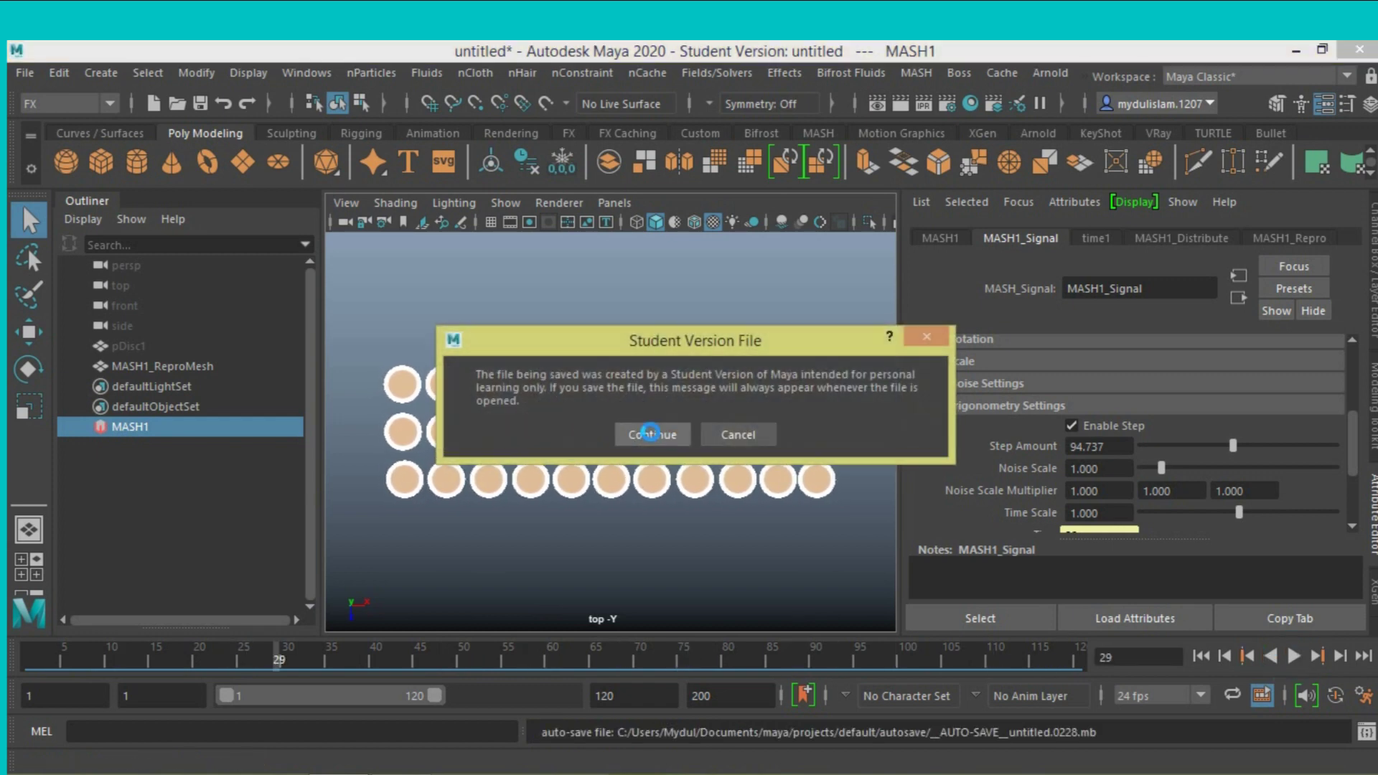
{"action": "left_click", "coordinate": [652, 434]}
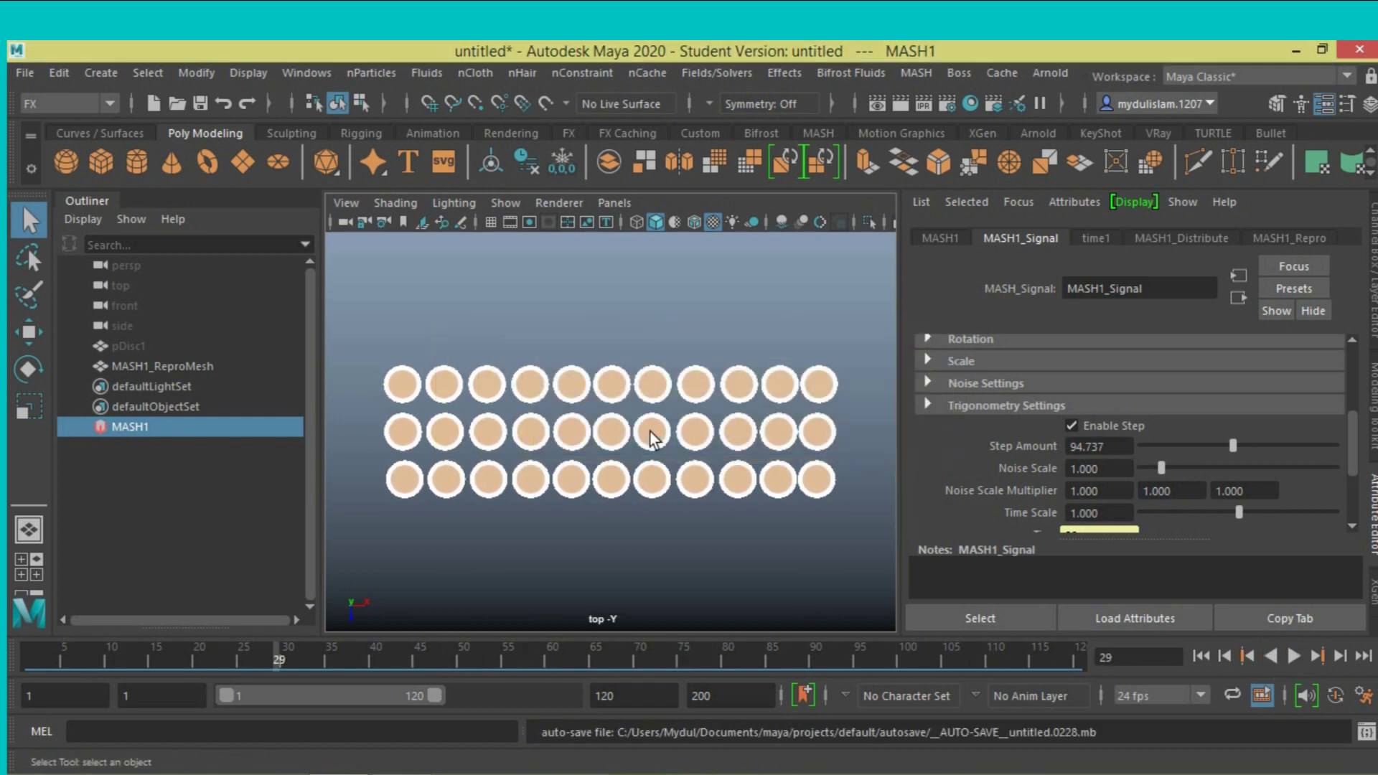
Step: Add an Influence node to the MASH1 network and preview the discs' scaling effect
{"action": "left_click", "coordinate": [940, 237]}
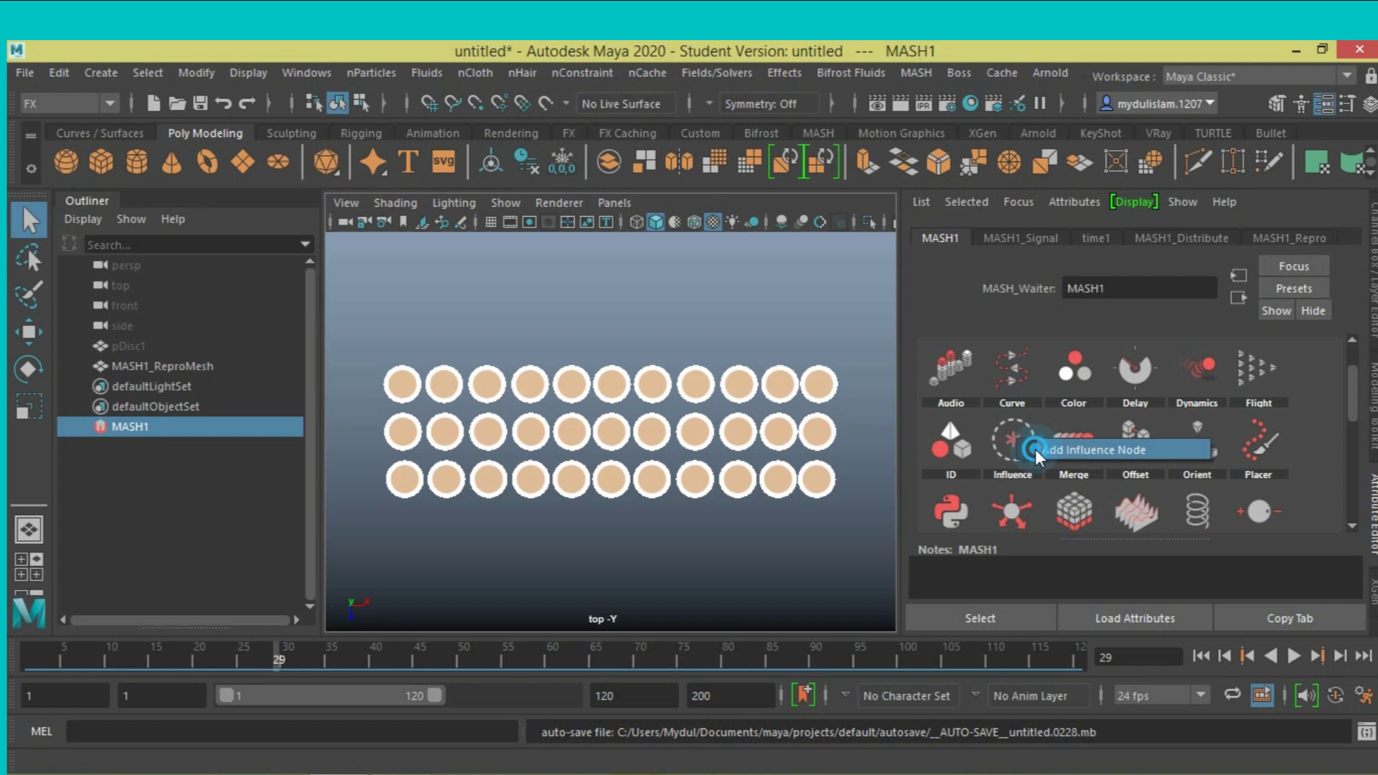
{"action": "left_click", "coordinate": [1015, 437]}
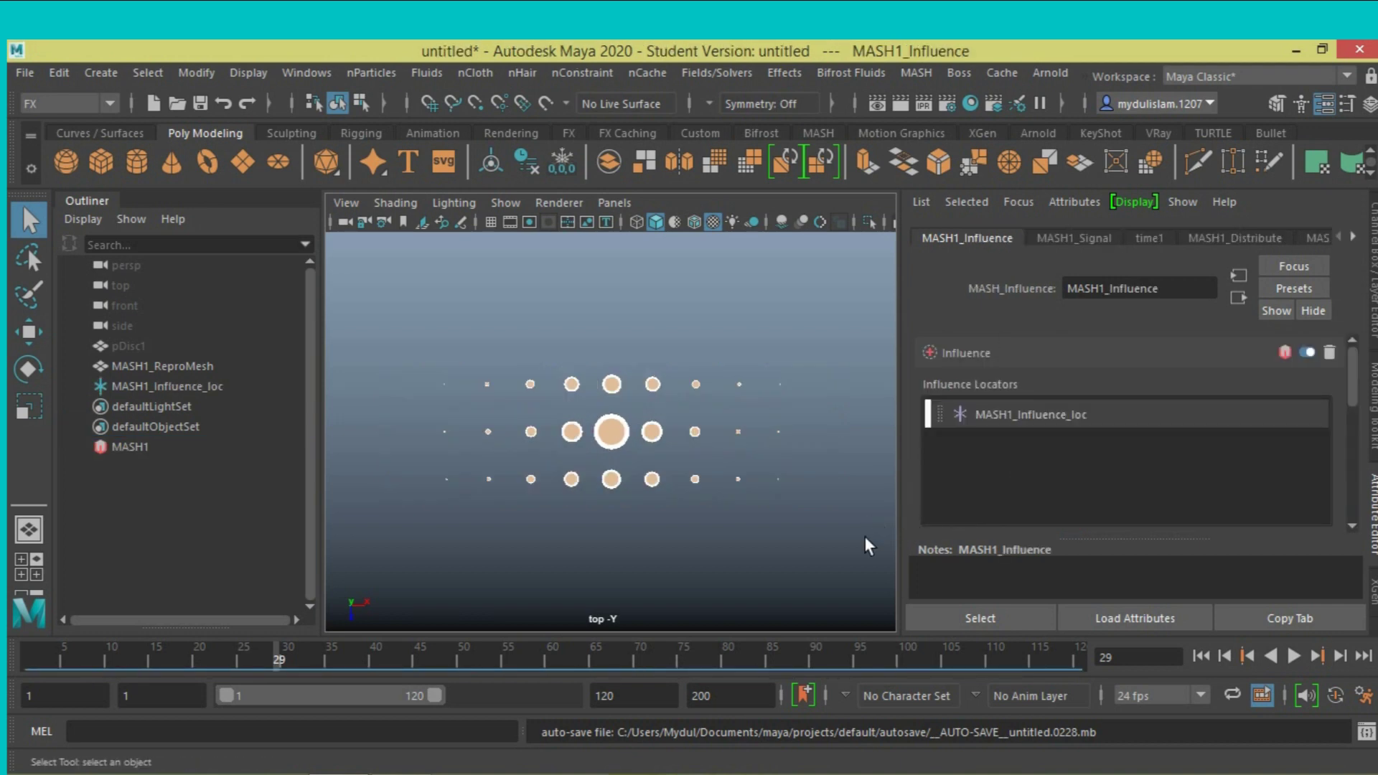
{"action": "left_click", "coordinate": [1291, 655]}
{"action": "left_click", "coordinate": [1290, 655]}
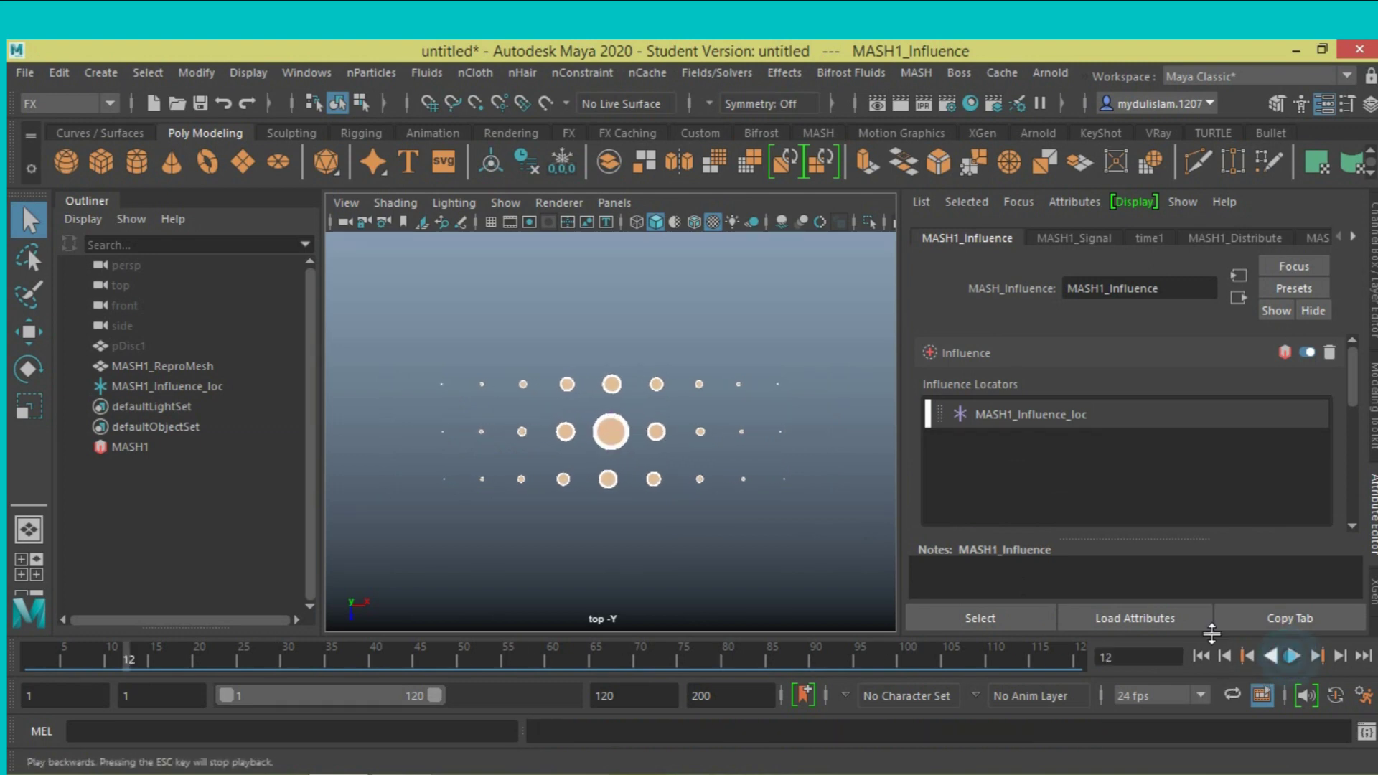
Step: Select MASH1_Influence_loc, then the MASH network, and show the Influence node's settings
{"action": "left_click", "coordinate": [173, 385]}
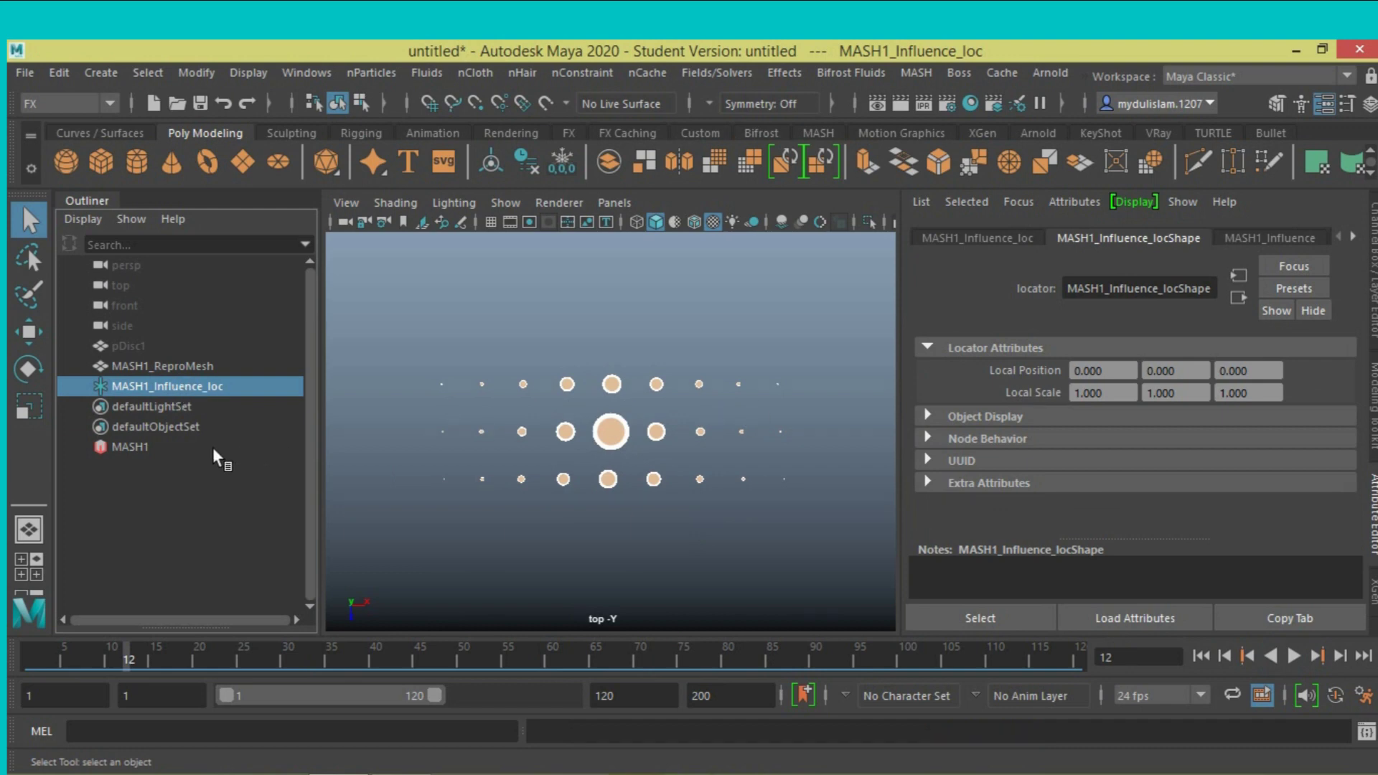
{"action": "left_click", "coordinate": [132, 446]}
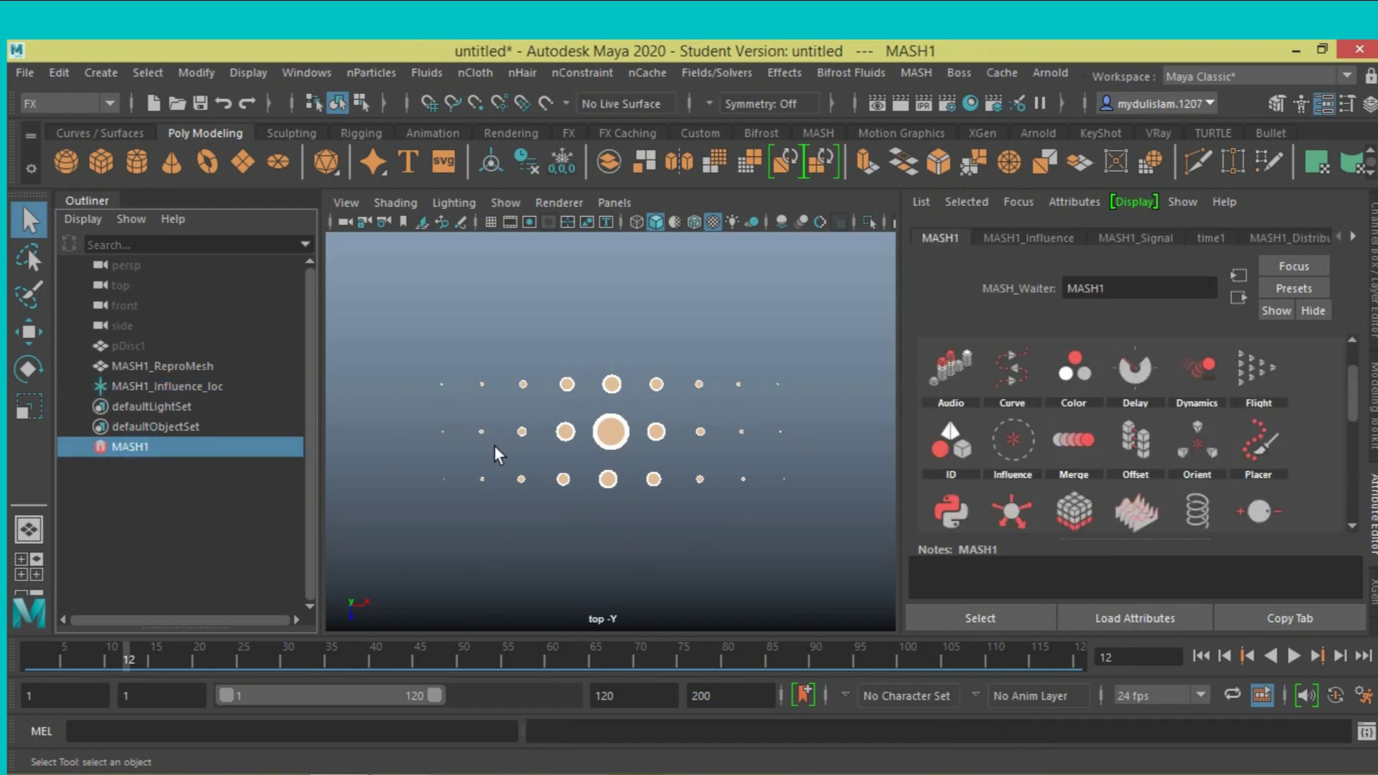
{"action": "left_click", "coordinate": [1031, 240]}
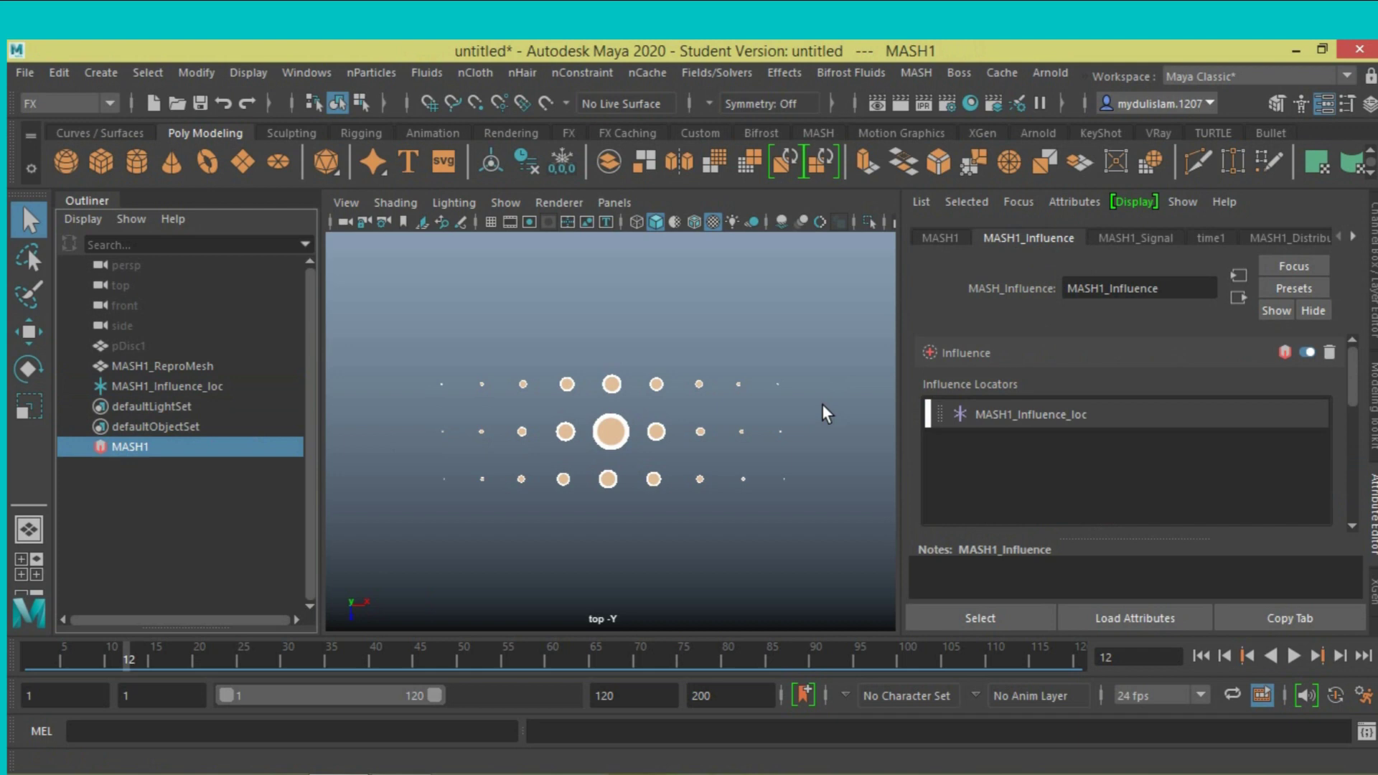
{"action": "scroll", "coordinate": [718, 445], "scroll_direction": "up", "scroll_amount": 3}
{"action": "scroll", "coordinate": [711, 446], "scroll_direction": "up", "scroll_amount": 2}
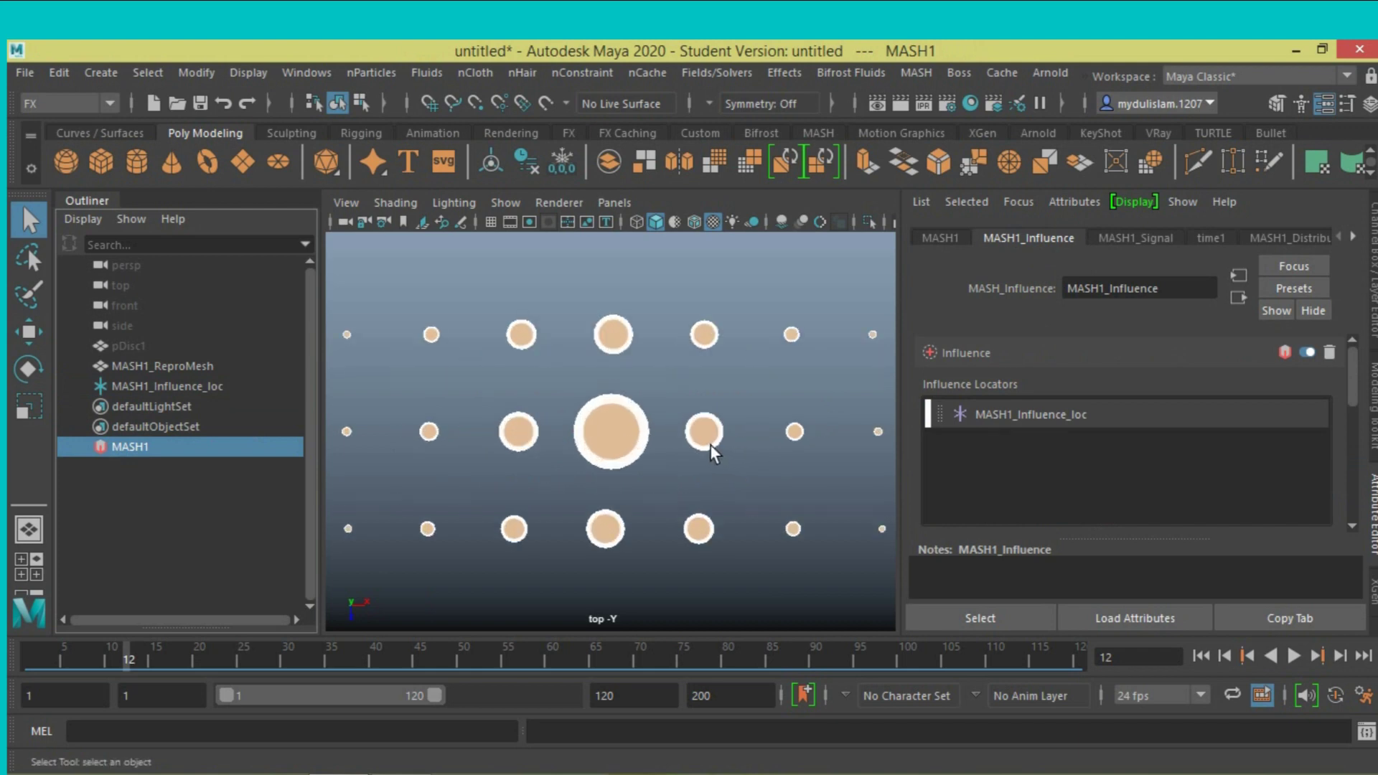
{"action": "scroll", "coordinate": [672, 430], "scroll_direction": "up", "scroll_amount": 1}
{"action": "scroll", "coordinate": [671, 431], "scroll_direction": "down", "scroll_amount": 3}
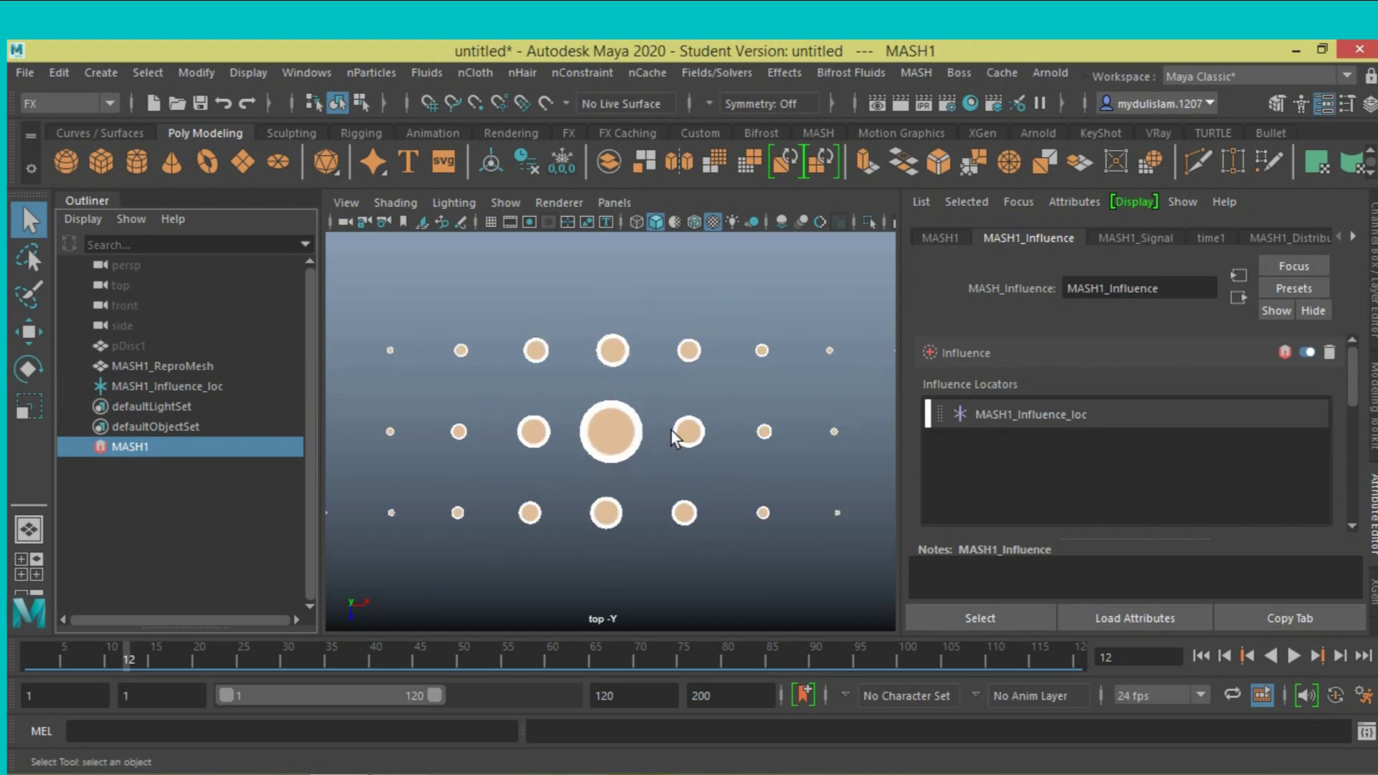
Step: Inspect the discs from a low perspective angle, then return to the top view
{"action": "key", "text": "space"}
{"action": "key", "text": "space"}
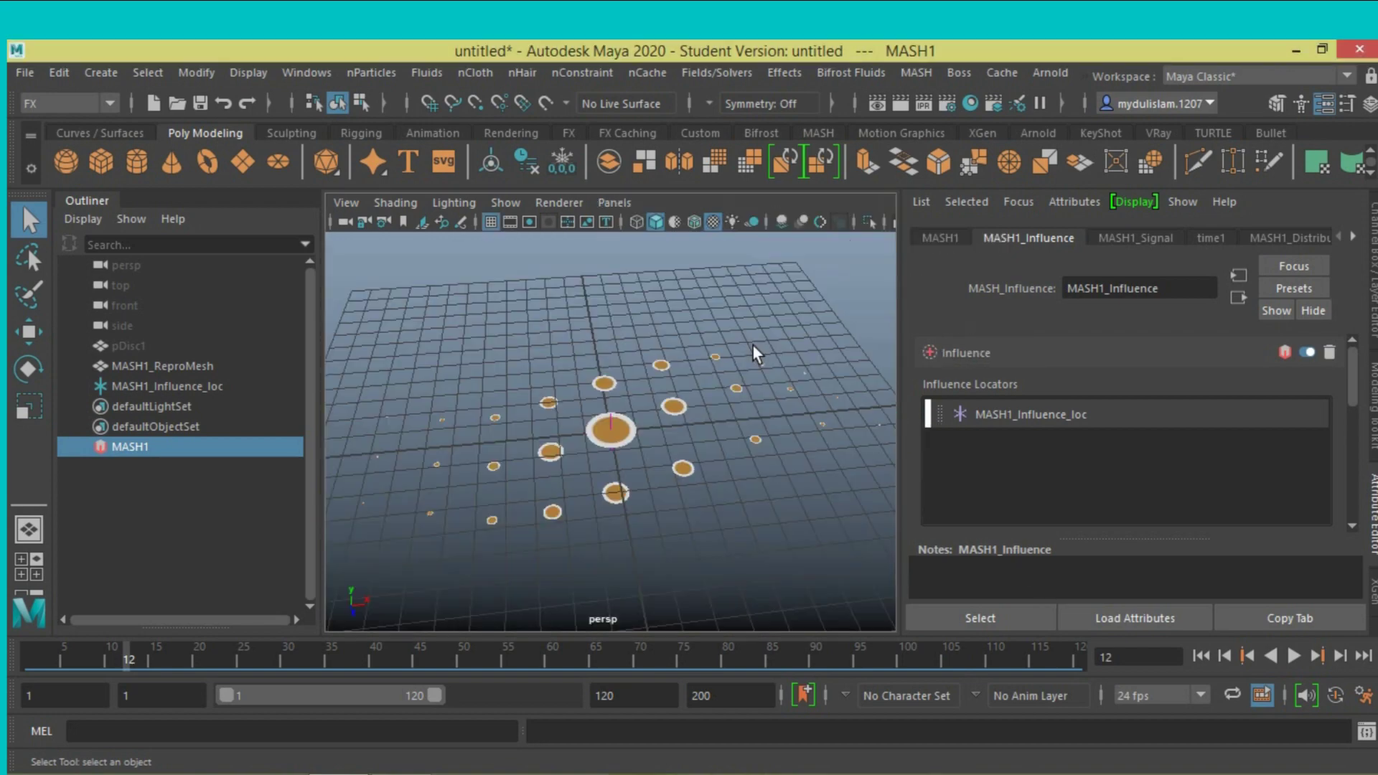
{"action": "scroll", "coordinate": [646, 434], "scroll_direction": "up", "scroll_amount": 5}
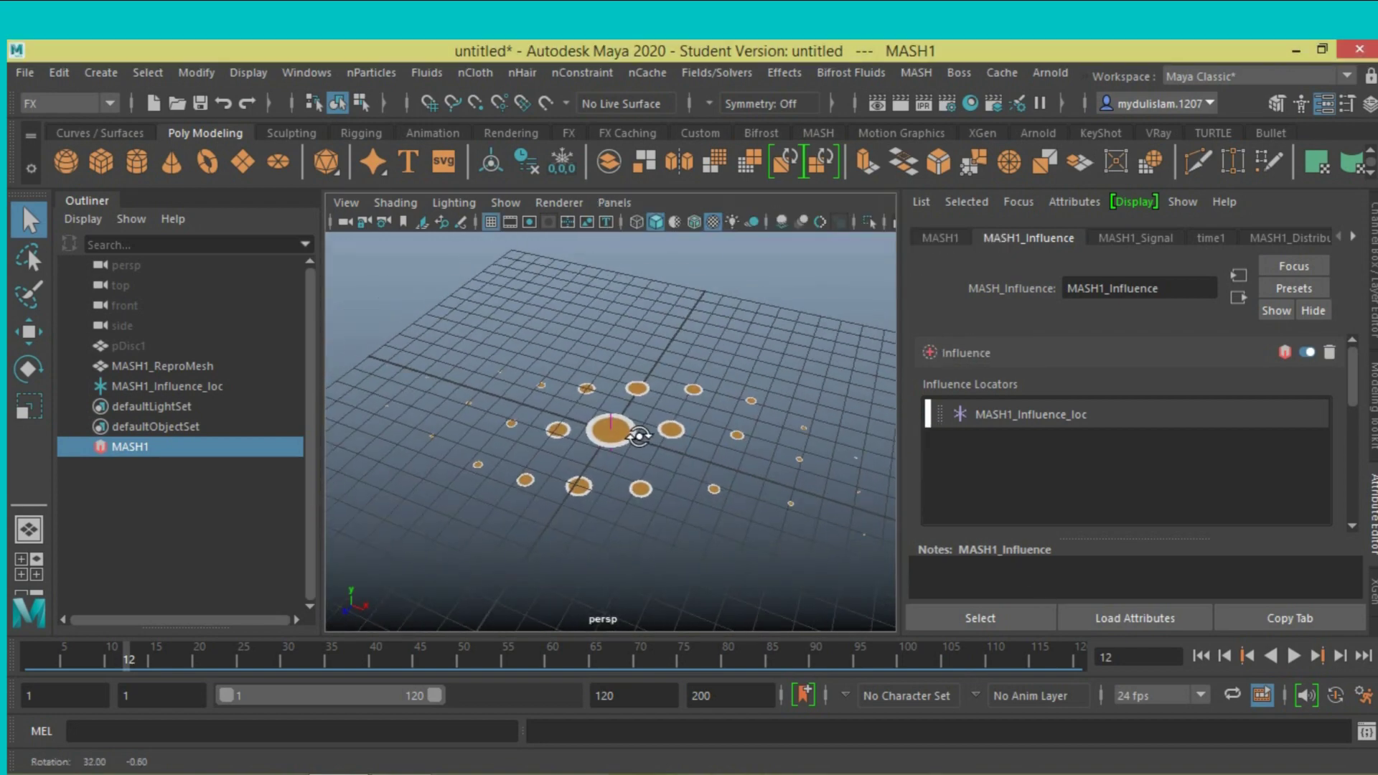
{"action": "left_click_drag", "start_coordinate": [643, 432], "coordinate": [673, 422], "text": "alt"}
{"action": "key", "text": "space"}
{"action": "key", "text": "space"}
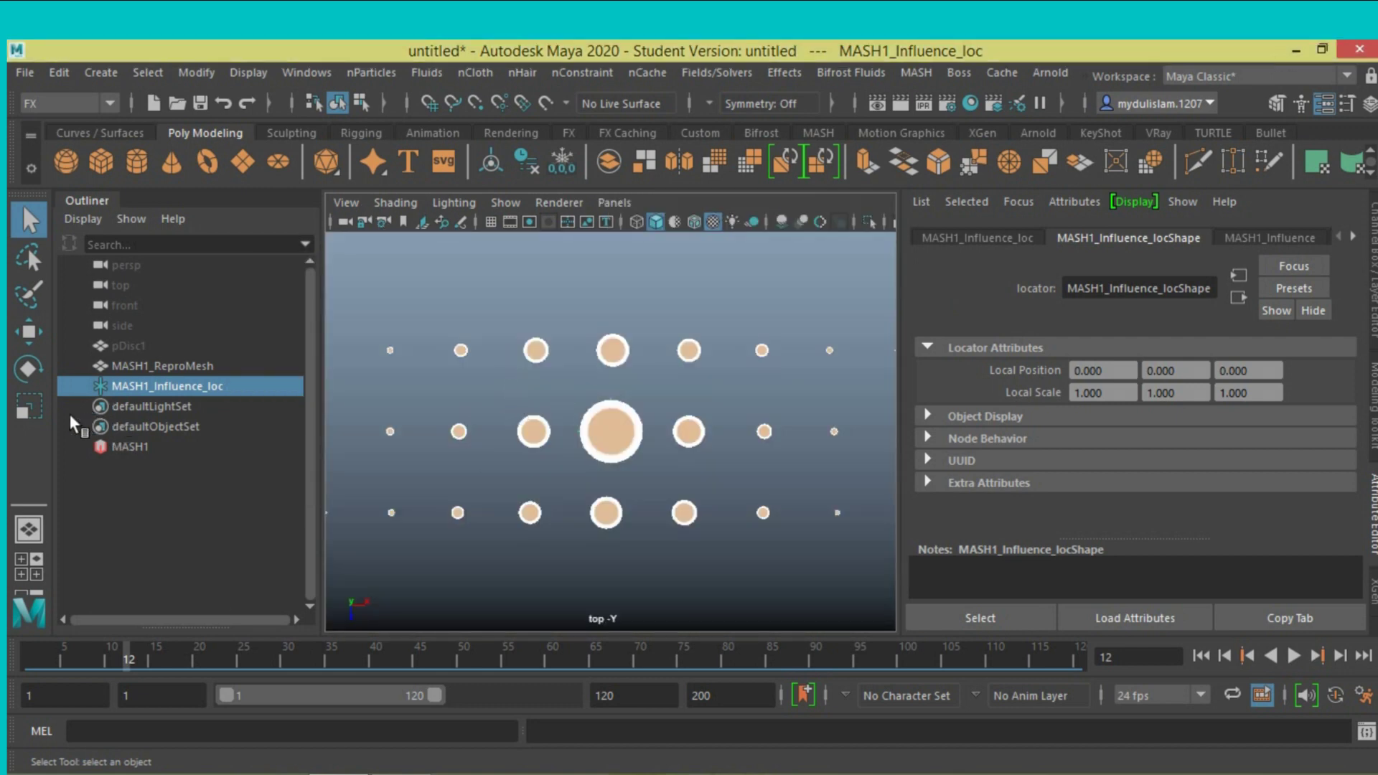
Step: Scale the influence locator to 1.627, extend playback to frame 200, and play
{"action": "left_click", "coordinate": [26, 408]}
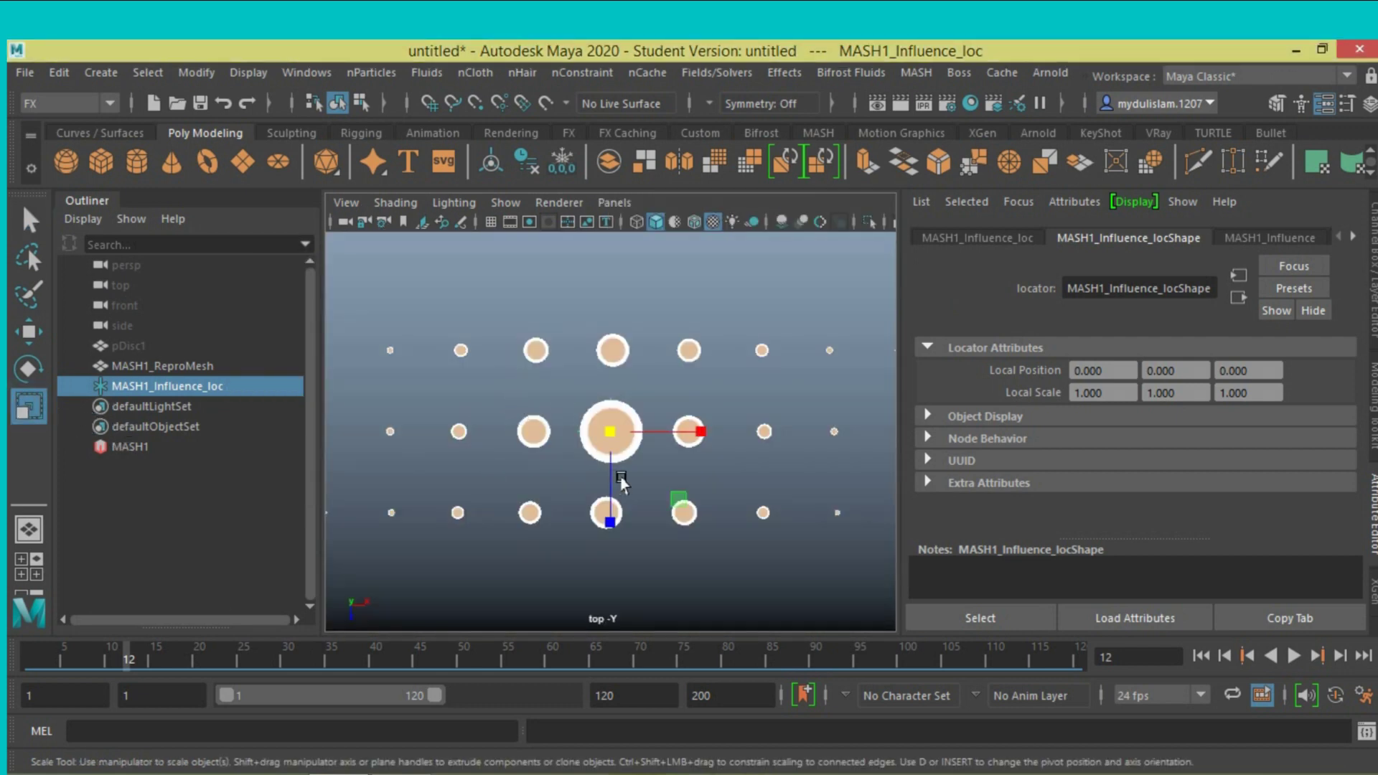
{"action": "left_click_drag", "start_coordinate": [605, 436], "coordinate": [638, 454]}
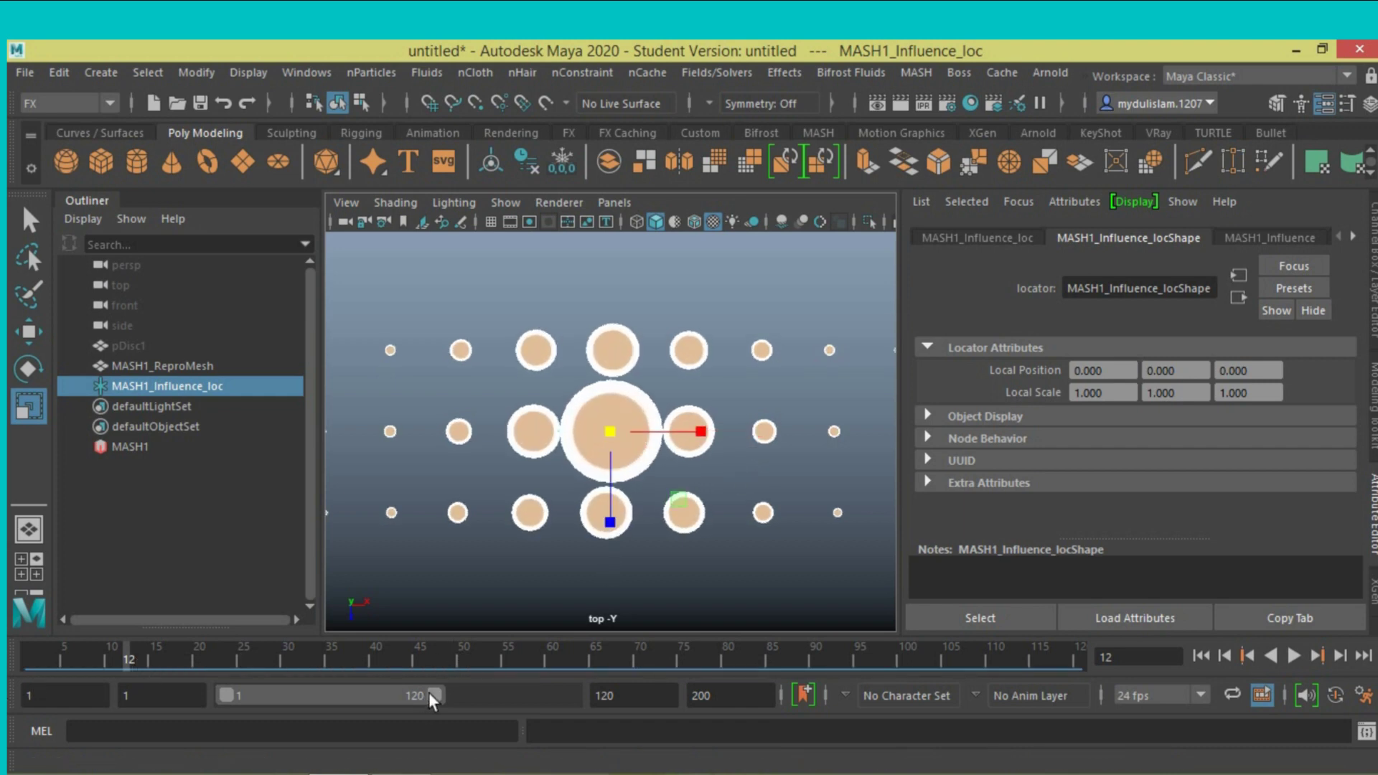
{"action": "left_click_drag", "start_coordinate": [435, 696], "coordinate": [589, 713]}
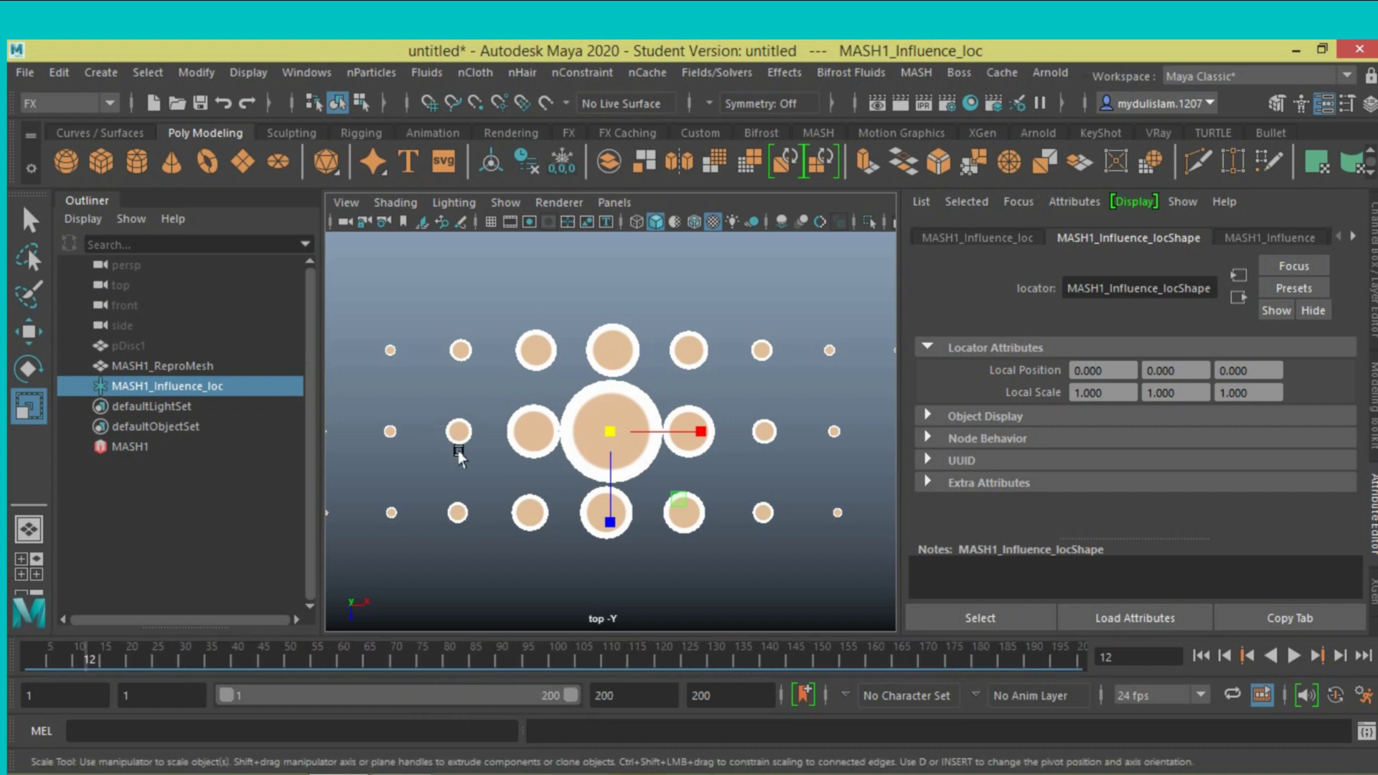
{"action": "scroll", "coordinate": [459, 456], "scroll_direction": "down", "scroll_amount": 2}
{"action": "left_click_drag", "start_coordinate": [530, 491], "coordinate": [532, 493], "text": "alt"}
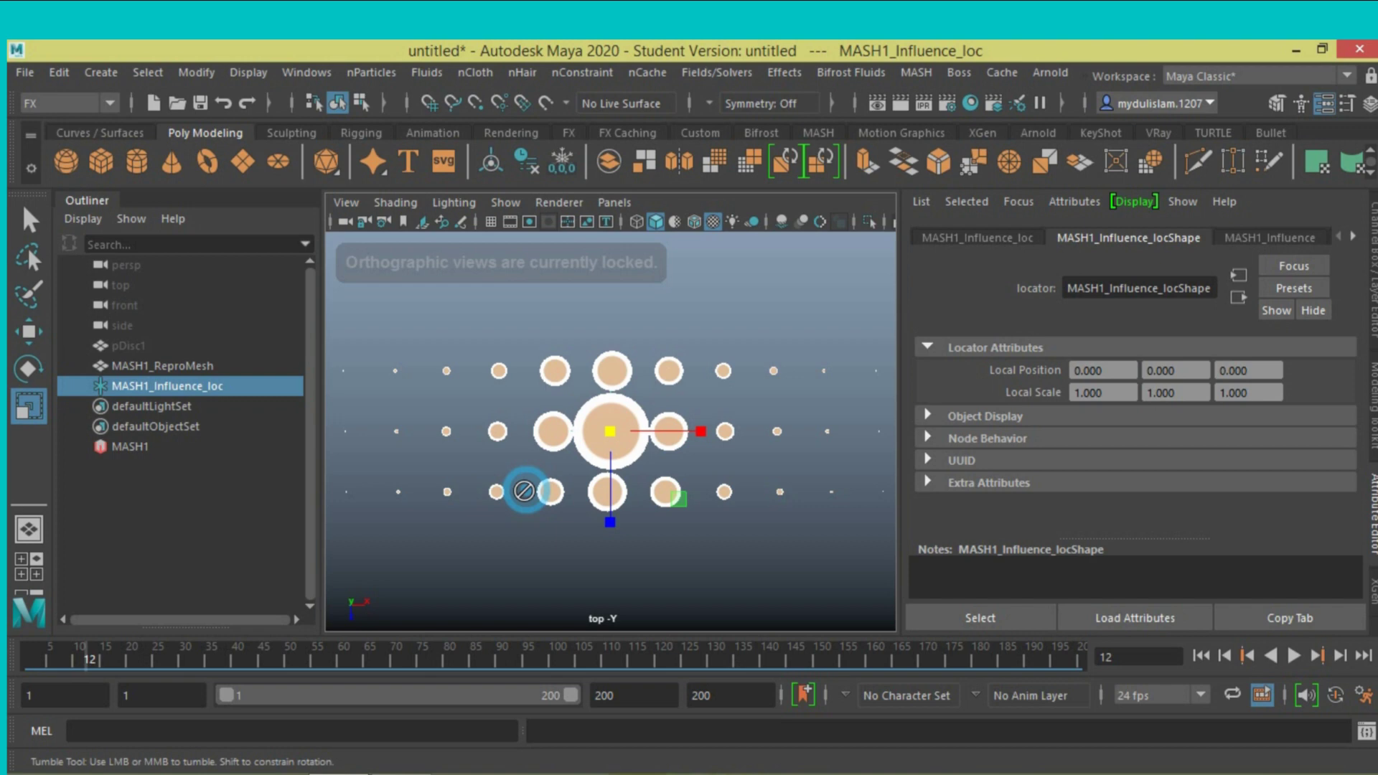
{"action": "left_click", "coordinate": [1292, 655]}
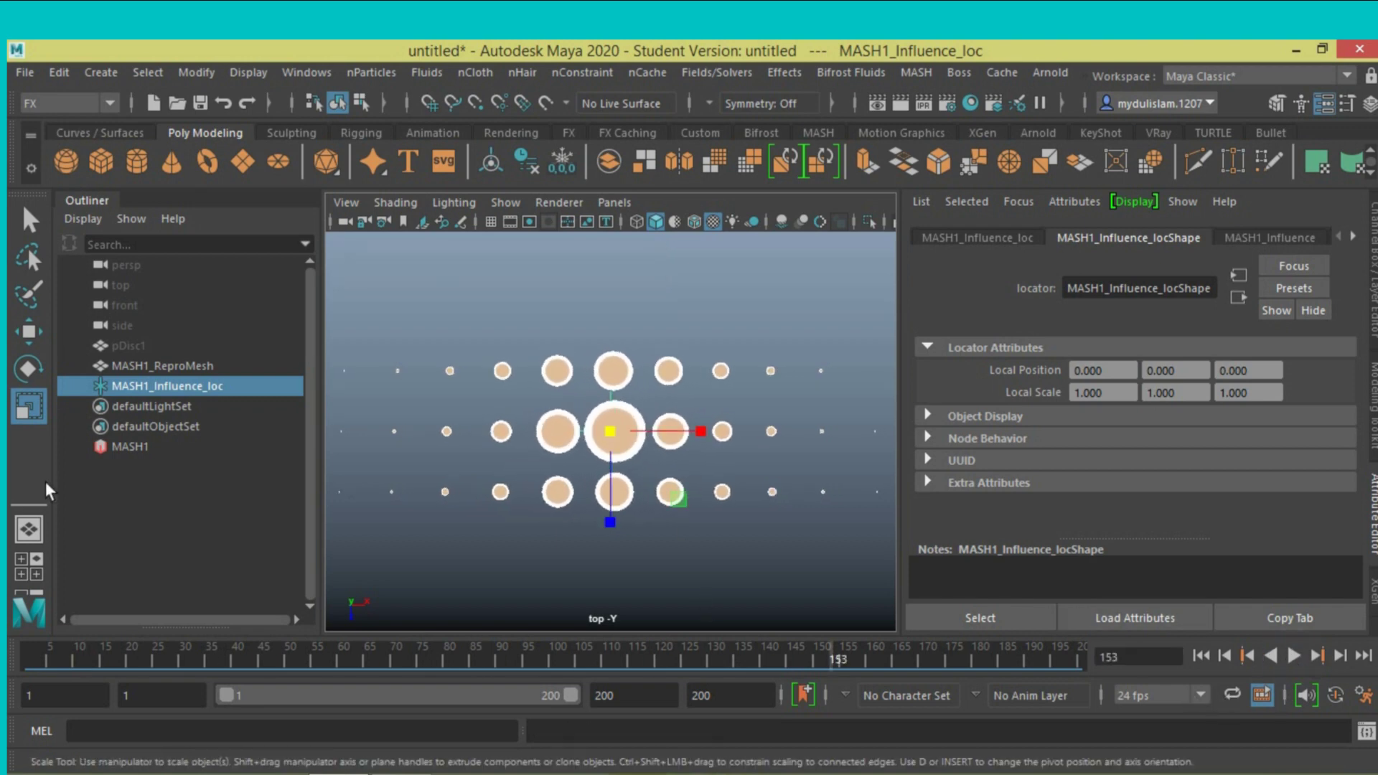
Step: Move the influence locator to the grid's far left and key its position at frame 1
{"action": "left_click", "coordinate": [28, 331]}
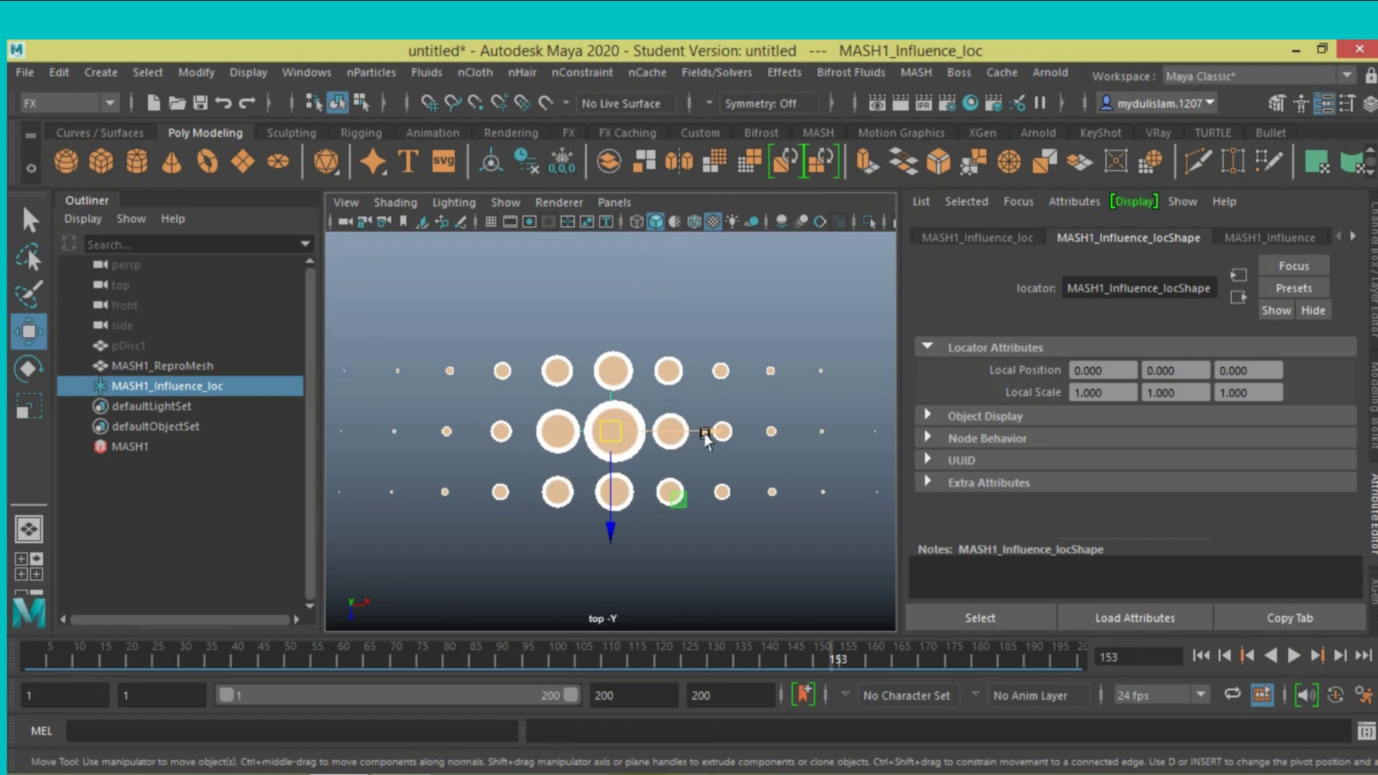
{"action": "left_click_drag", "start_coordinate": [704, 434], "coordinate": [441, 459]}
{"action": "scroll", "coordinate": [460, 452], "scroll_direction": "down", "scroll_amount": 4}
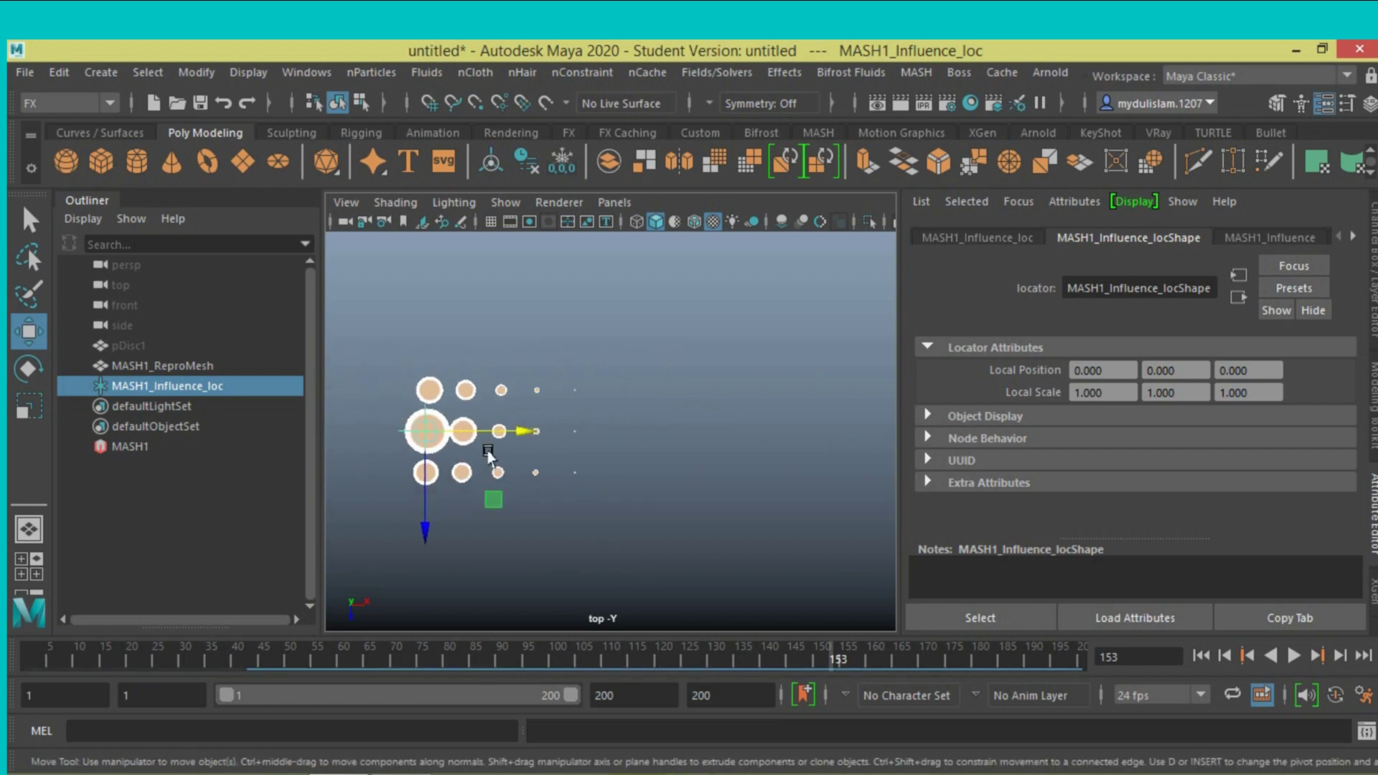
{"action": "left_click_drag", "start_coordinate": [518, 439], "coordinate": [501, 439]}
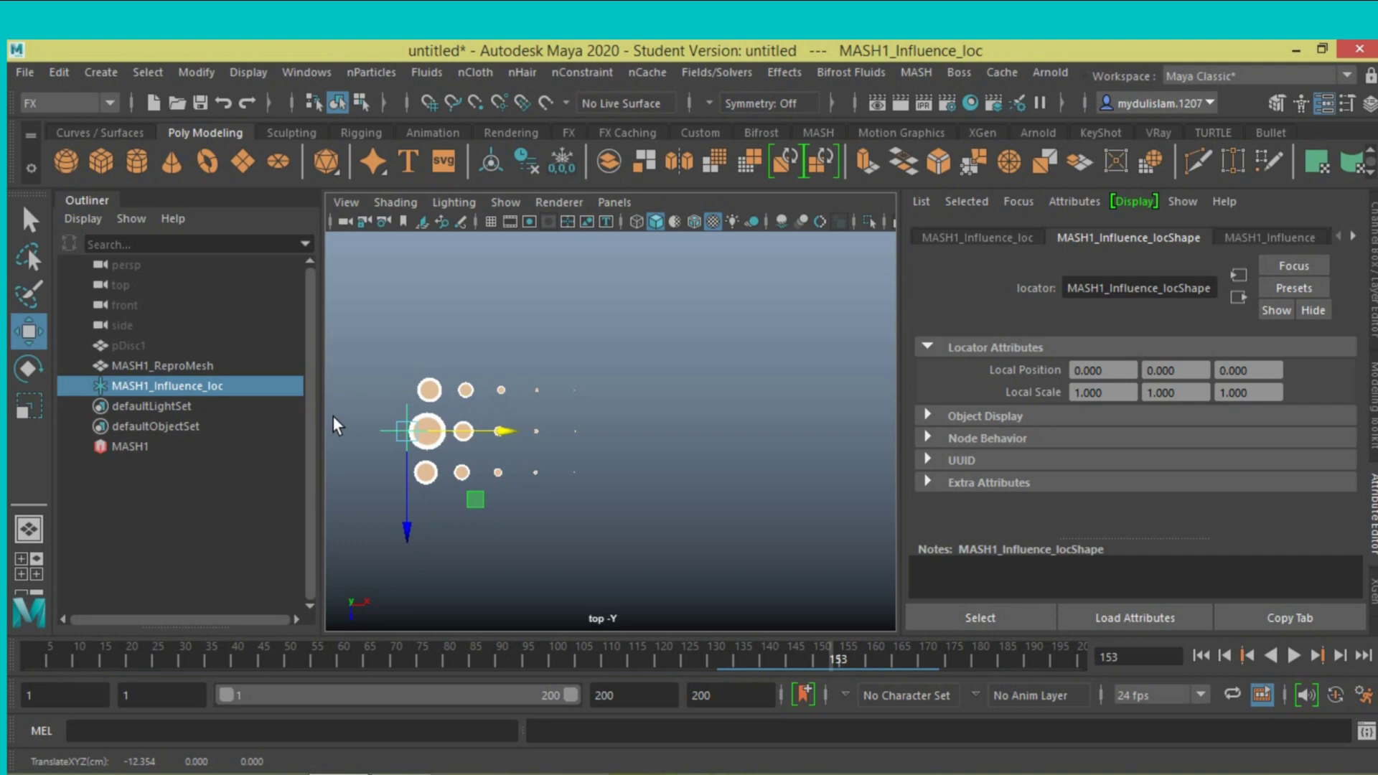
{"action": "left_click", "coordinate": [1198, 655]}
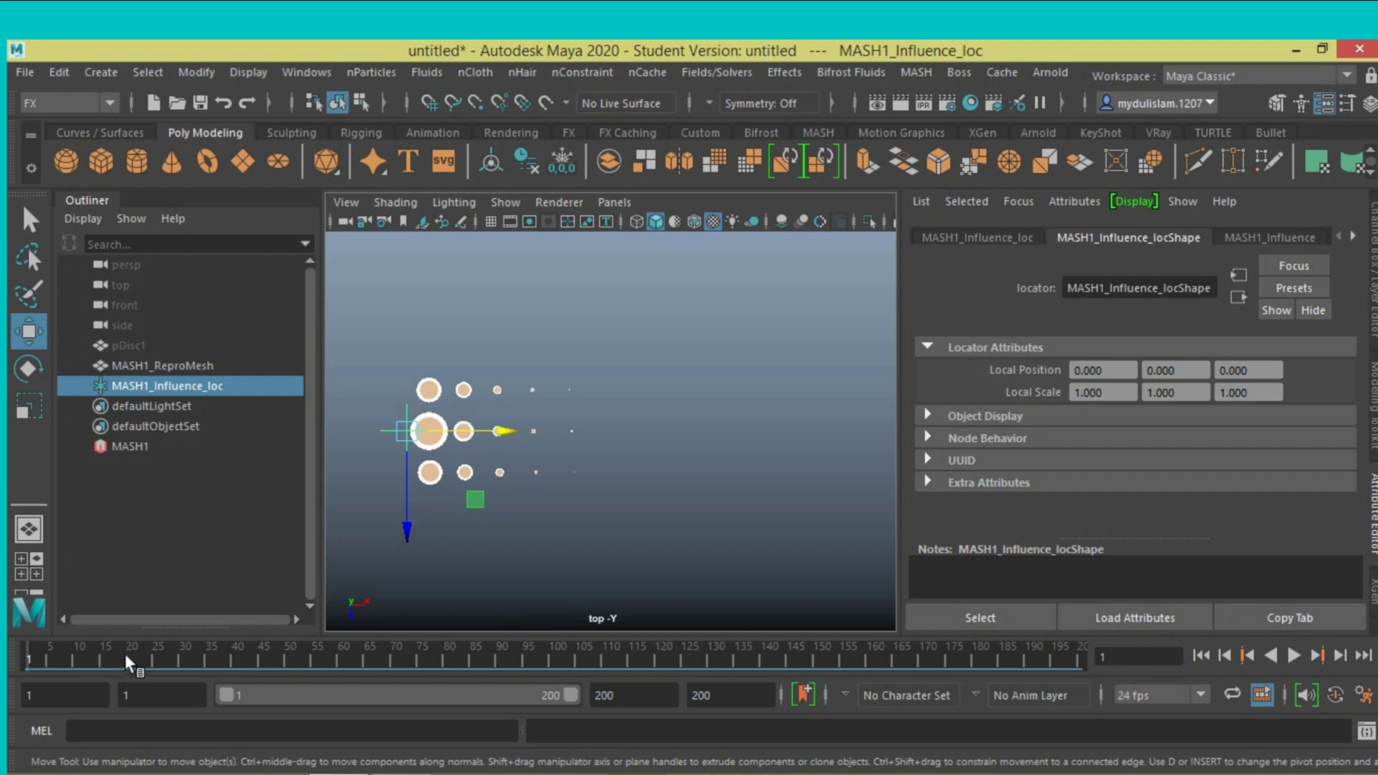
{"action": "key", "text": "s"}
Step: At frame 100, move the locator right along X and play to check the sweep
{"action": "left_click", "coordinate": [1363, 655]}
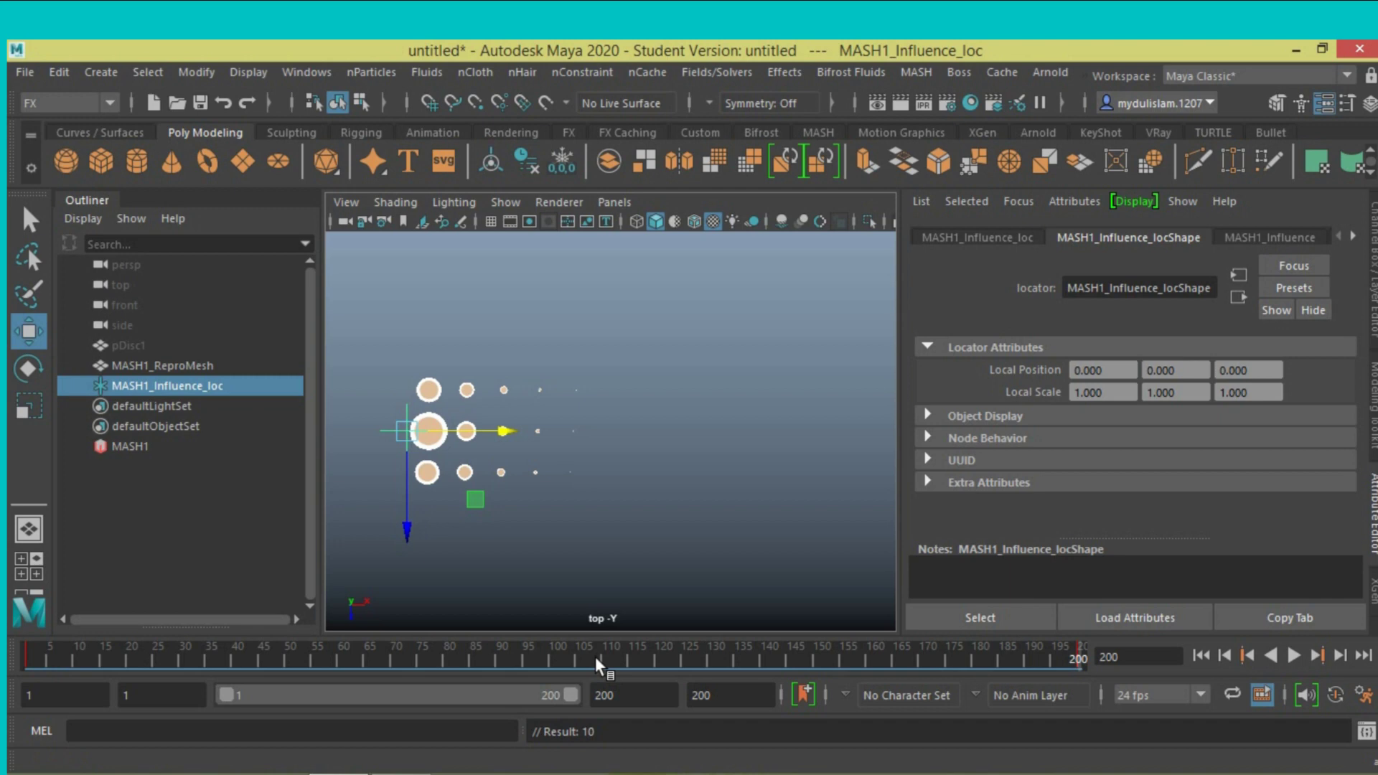
{"action": "left_click", "coordinate": [550, 651]}
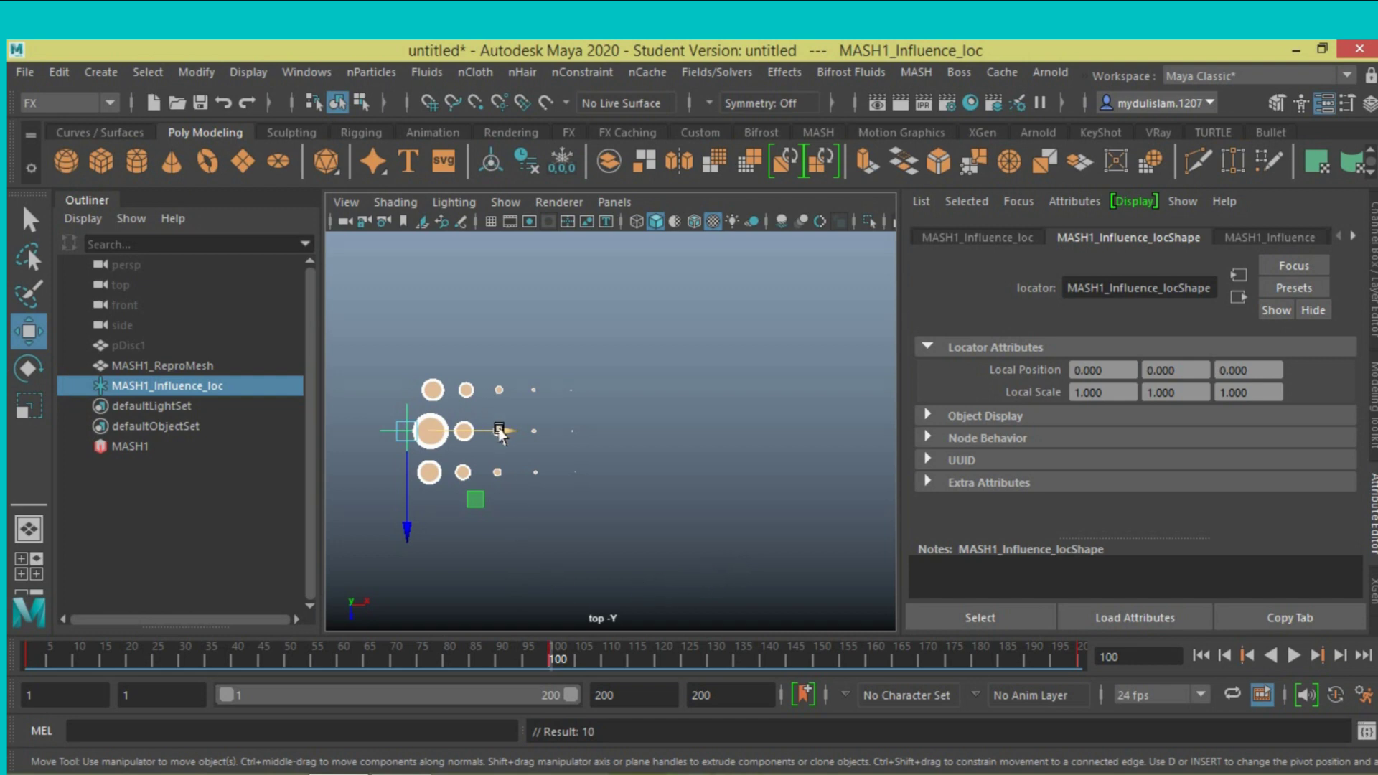
{"action": "left_click_drag", "start_coordinate": [495, 435], "coordinate": [898, 480]}
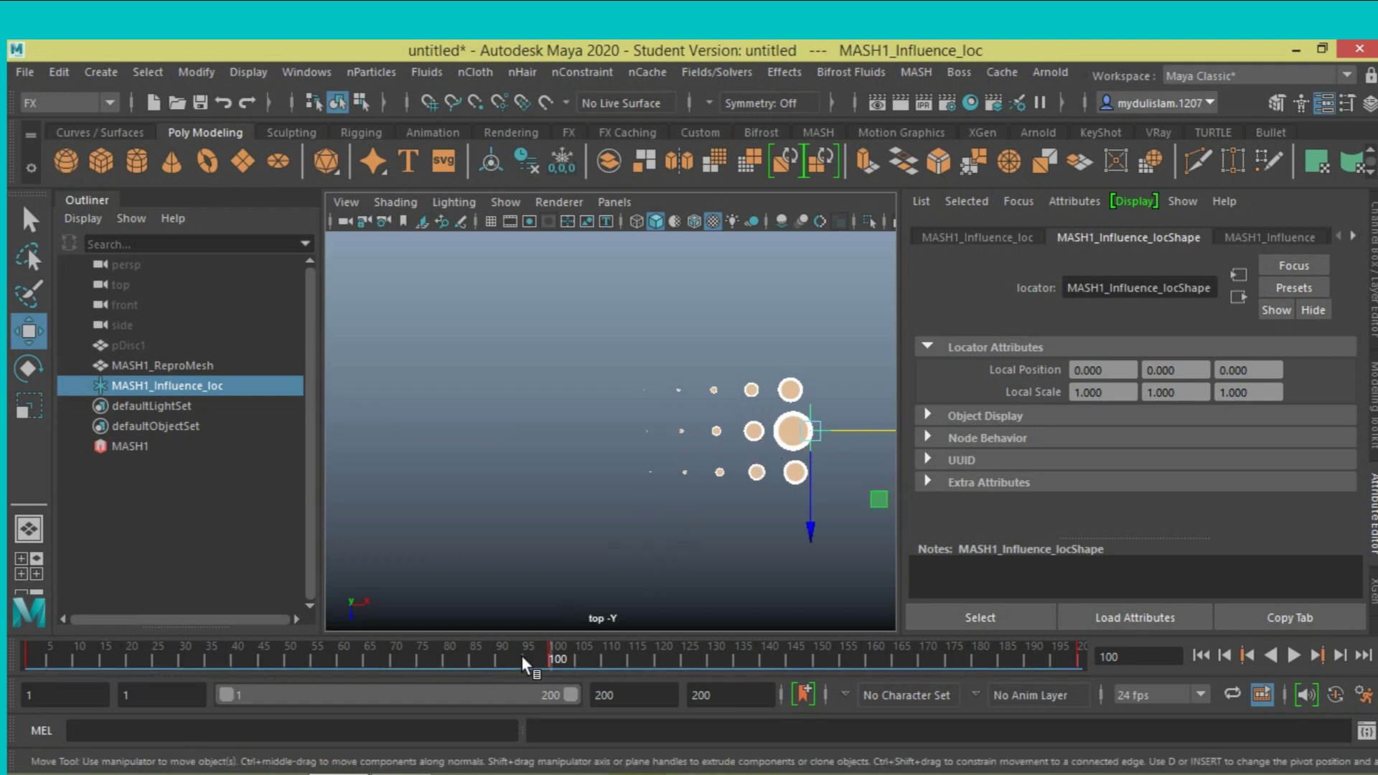
{"action": "left_click", "coordinate": [542, 653]}
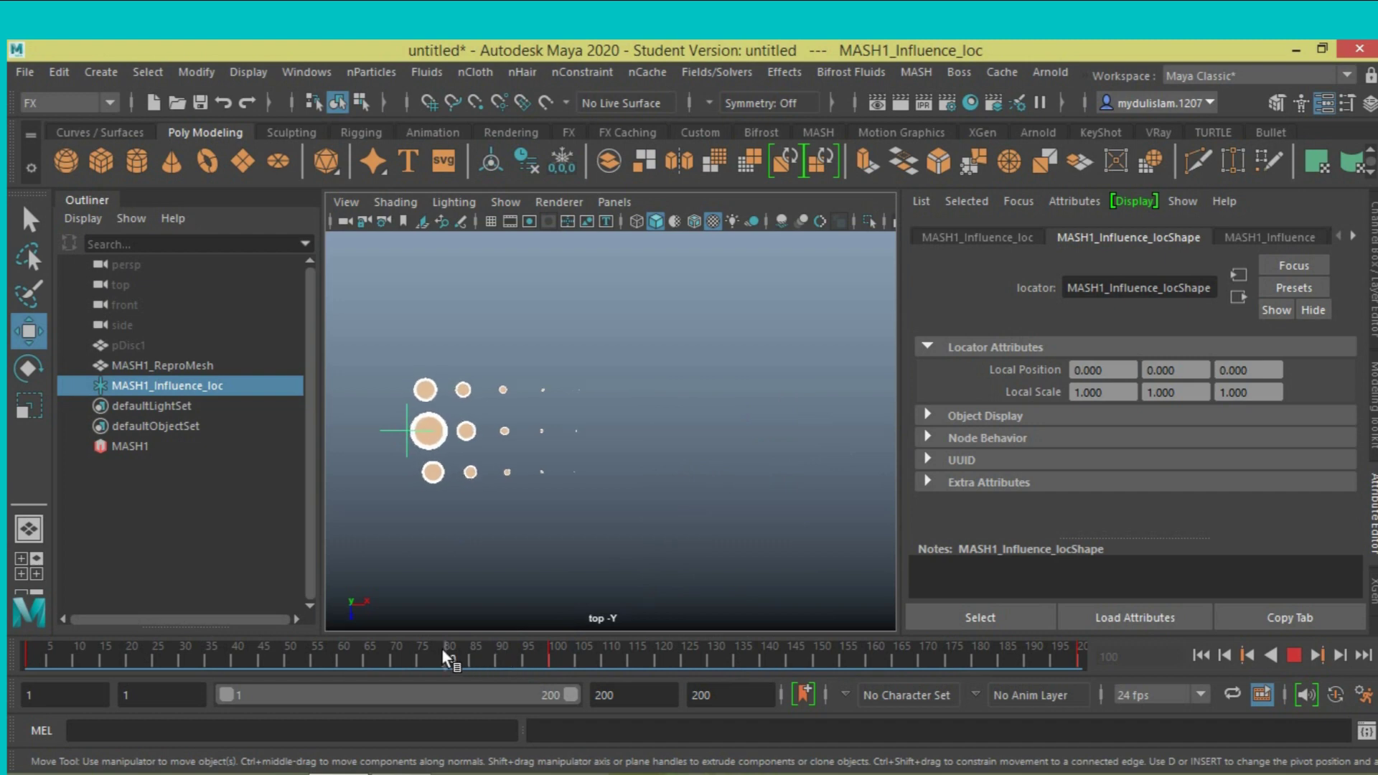
Step: Move the locator right at frame 50 and far right at frame 150, then play back
{"action": "left_click_drag", "start_coordinate": [421, 652], "coordinate": [284, 656]}
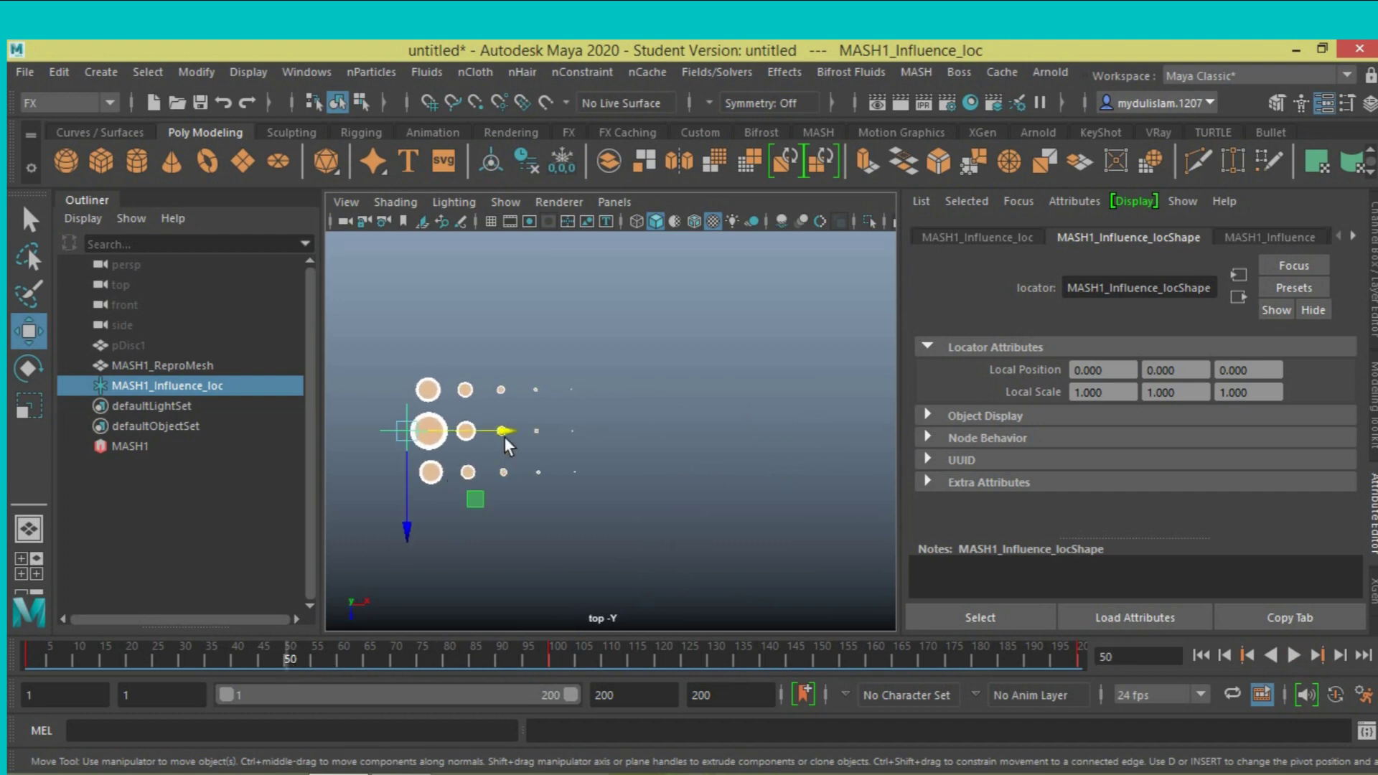
{"action": "left_click_drag", "start_coordinate": [504, 433], "coordinate": [908, 467]}
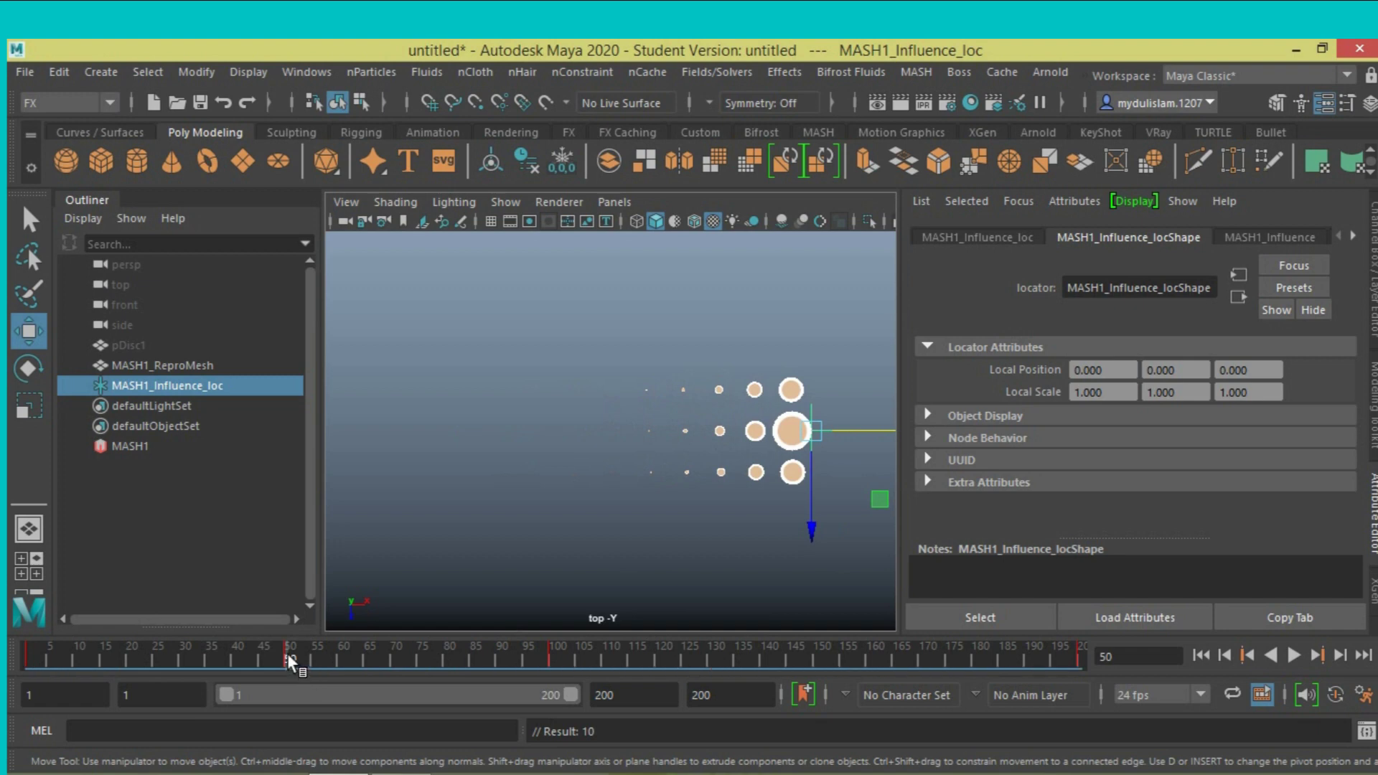
{"action": "key", "text": "alt+v"}
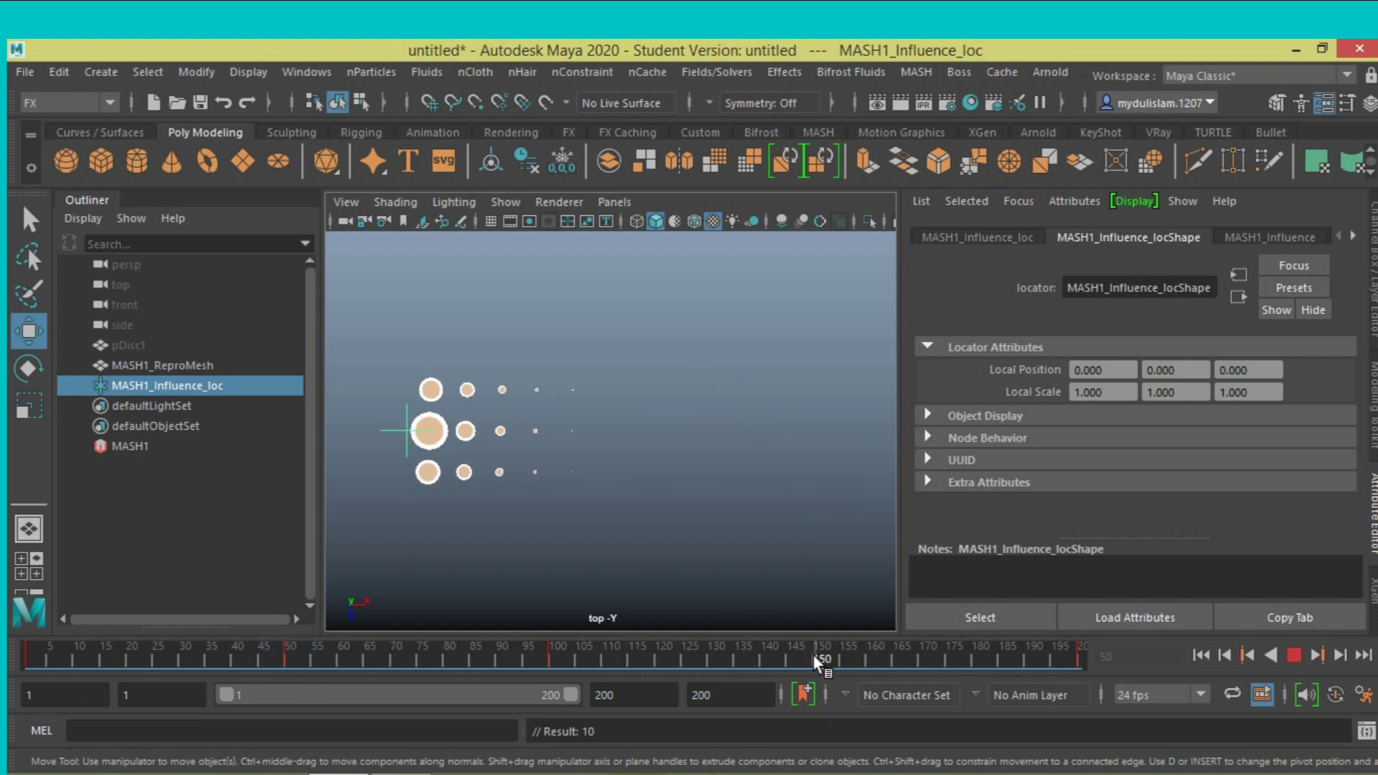
{"action": "key", "text": "alt+v"}
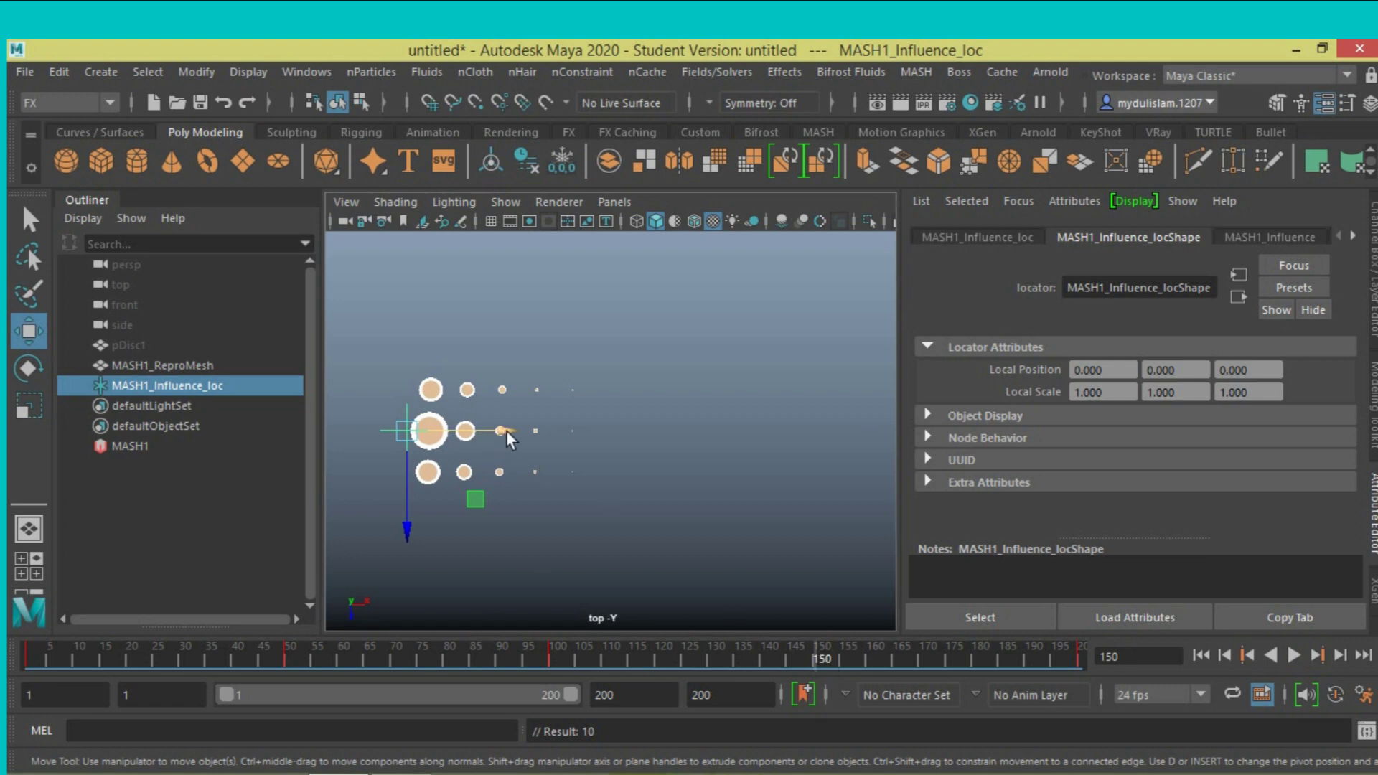
{"action": "left_click_drag", "start_coordinate": [506, 429], "coordinate": [915, 468]}
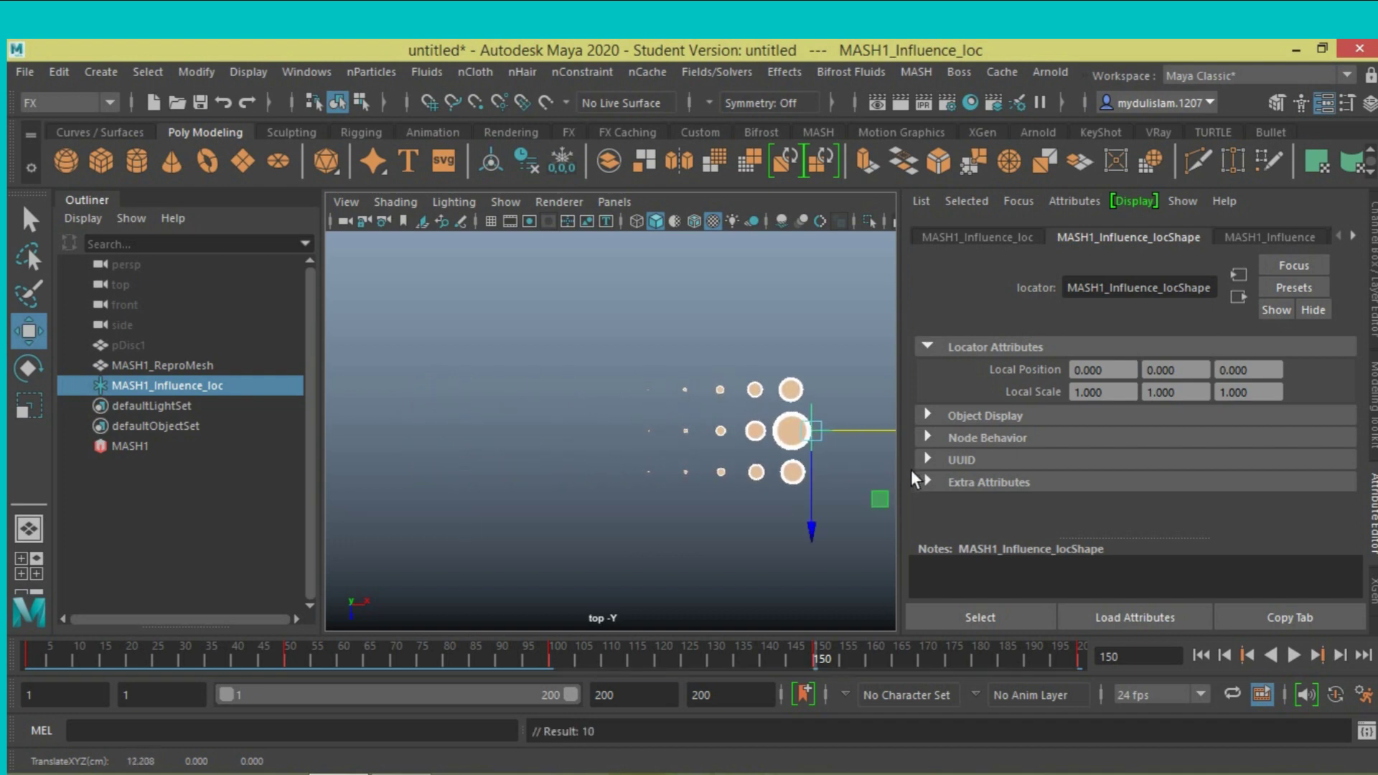
{"action": "left_click", "coordinate": [1297, 655]}
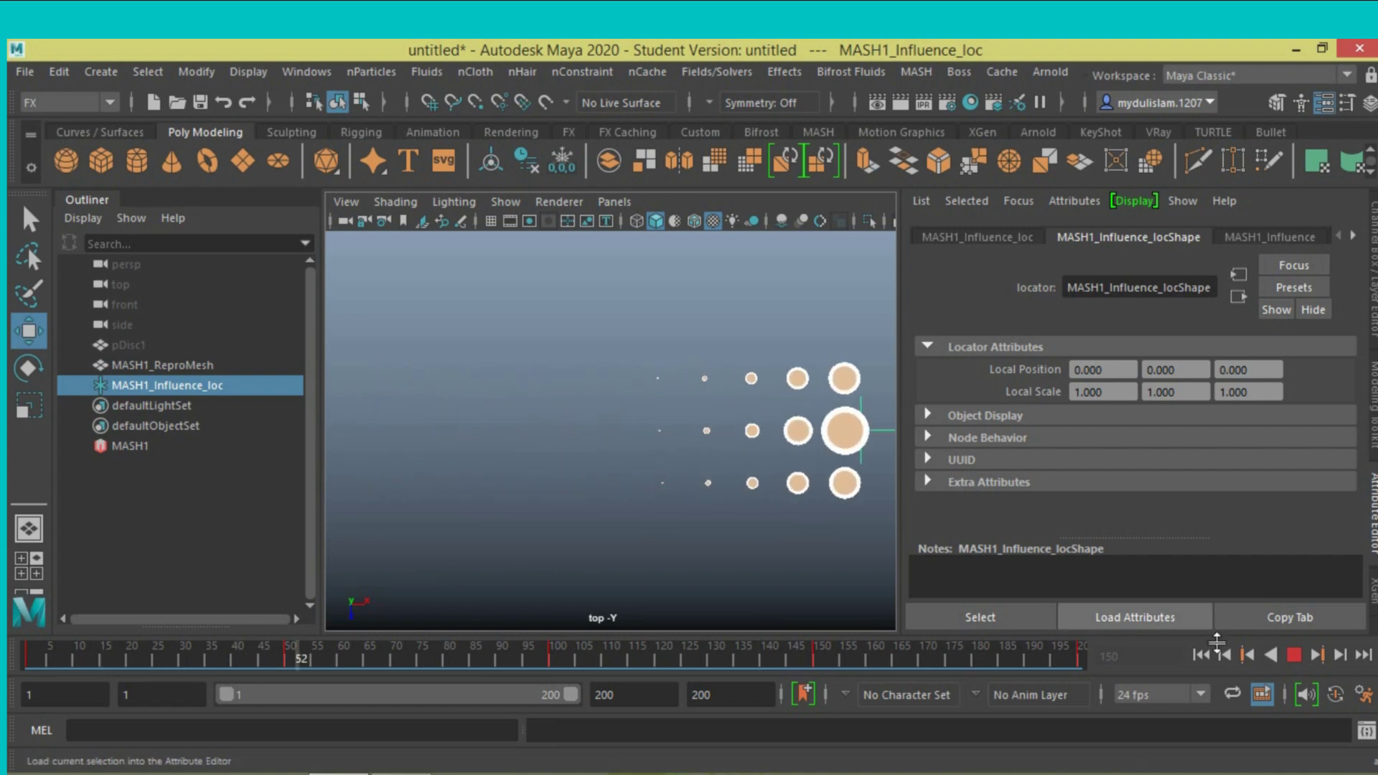
Step: Stop the locator sweep playback at frame 165
{"action": "left_click", "coordinate": [1296, 656]}
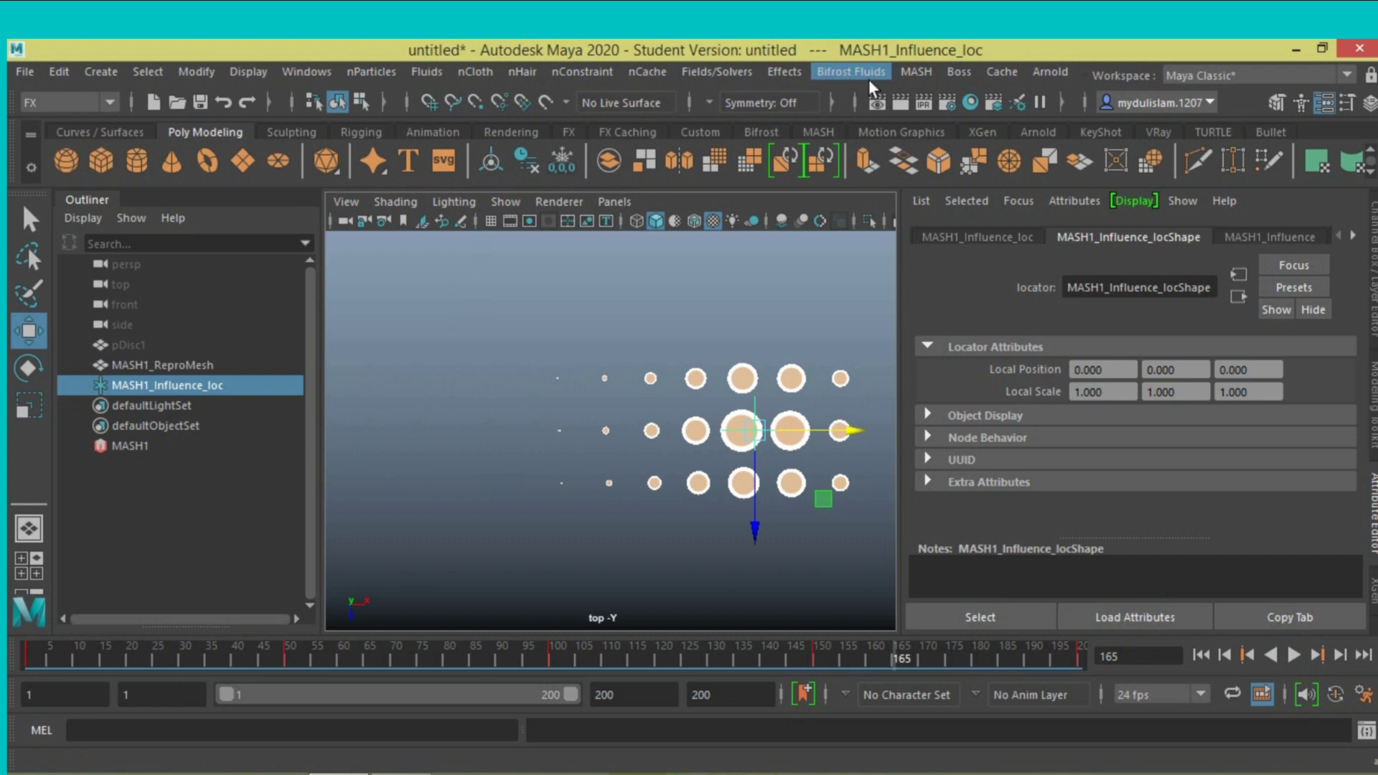
Step: In the MASH Editor, place MASH1_Influence below MASH1_Signal, then play the swelling disc animation
{"action": "left_click", "coordinate": [912, 75]}
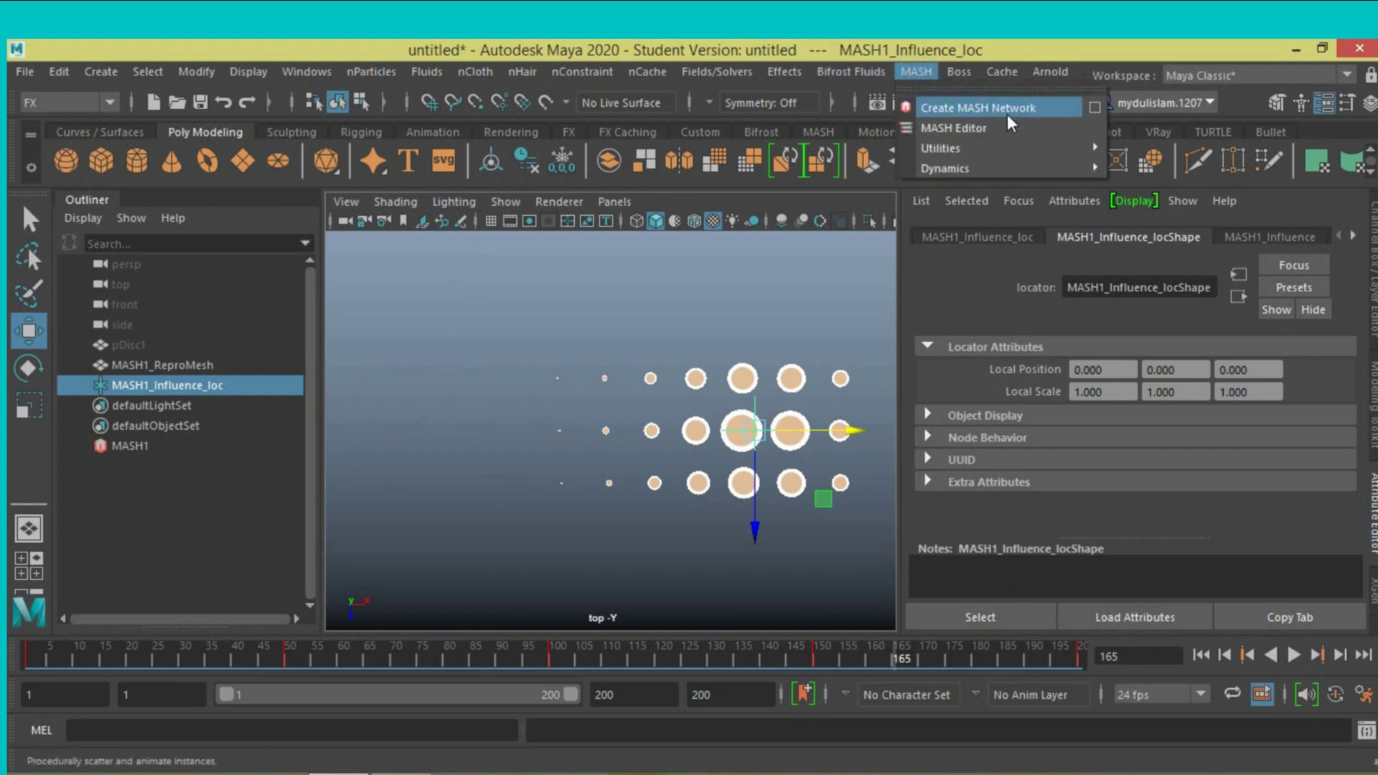
{"action": "left_click", "coordinate": [958, 130]}
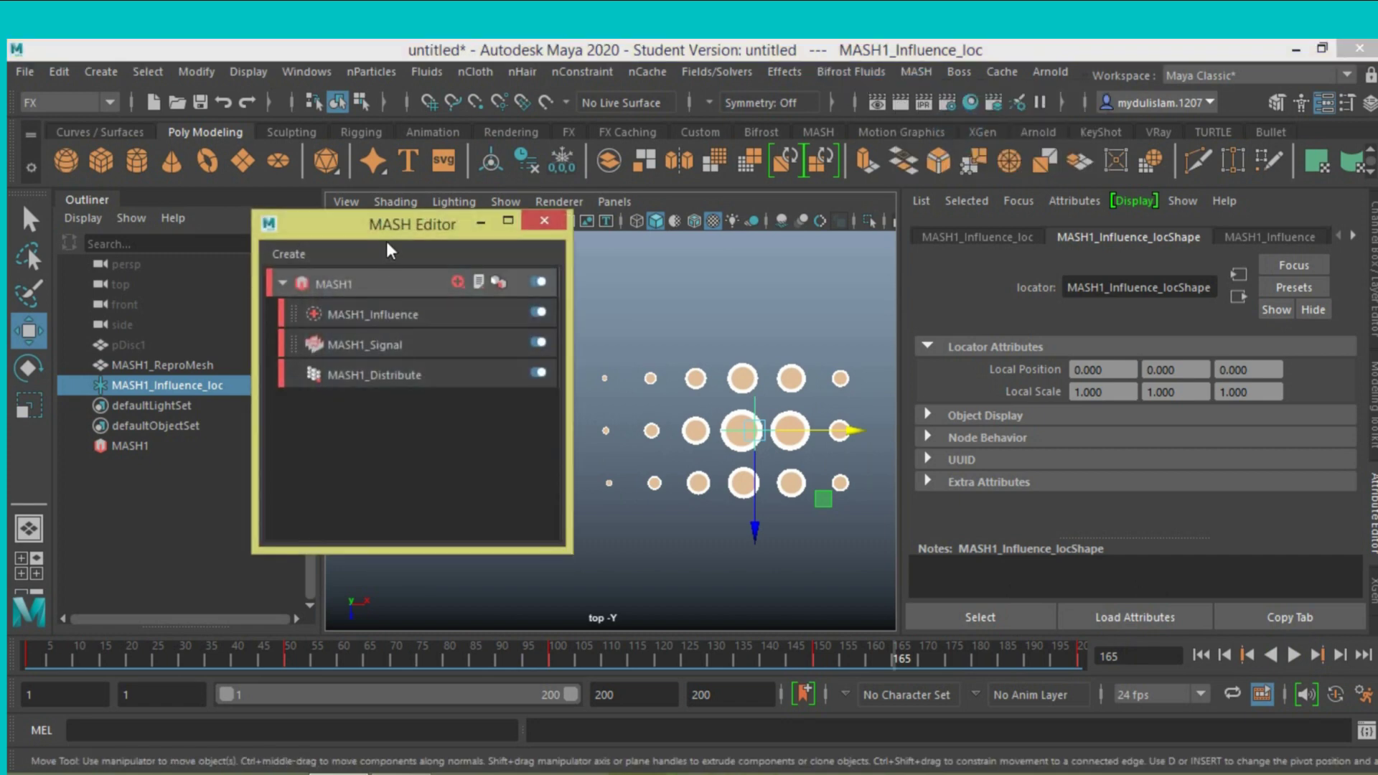
{"action": "left_click_drag", "start_coordinate": [215, 120], "coordinate": [164, 78]}
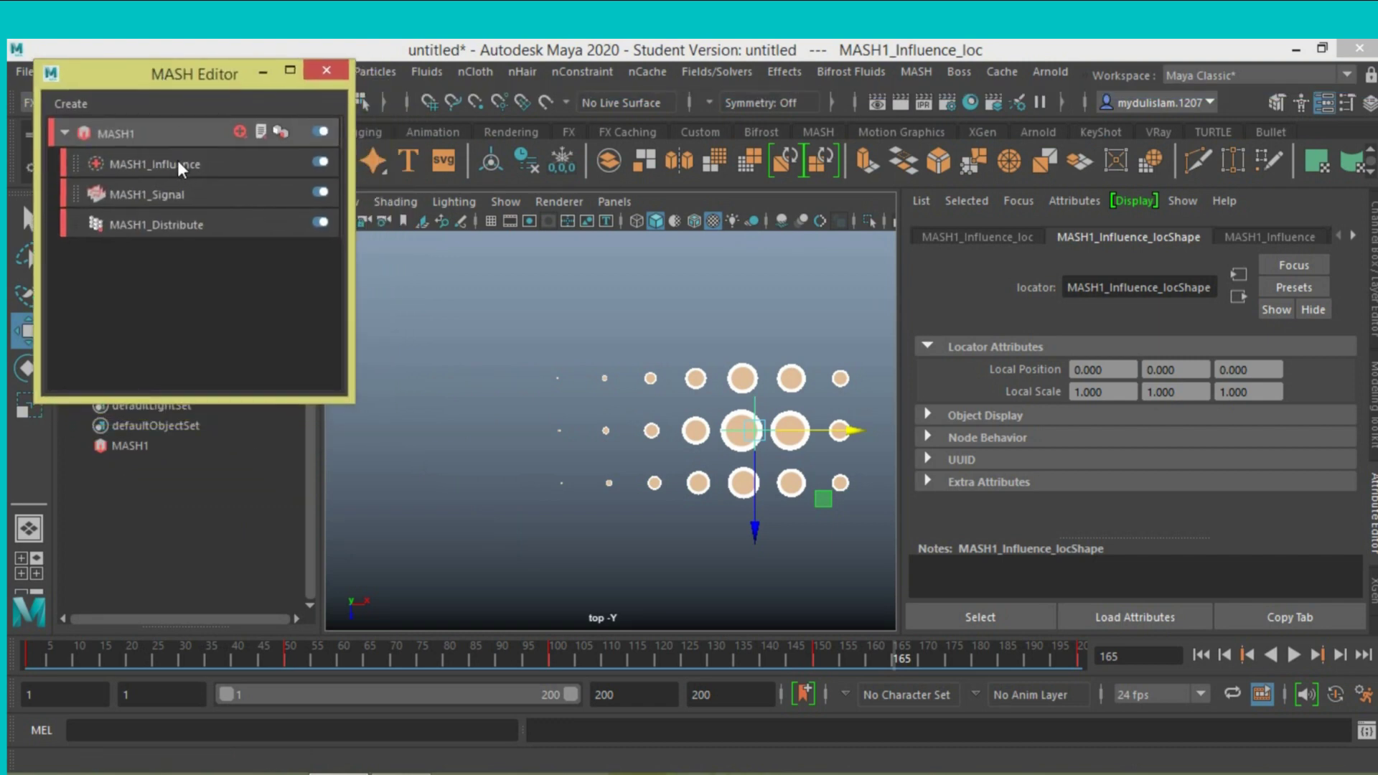
{"action": "left_click_drag", "start_coordinate": [178, 164], "coordinate": [73, 206]}
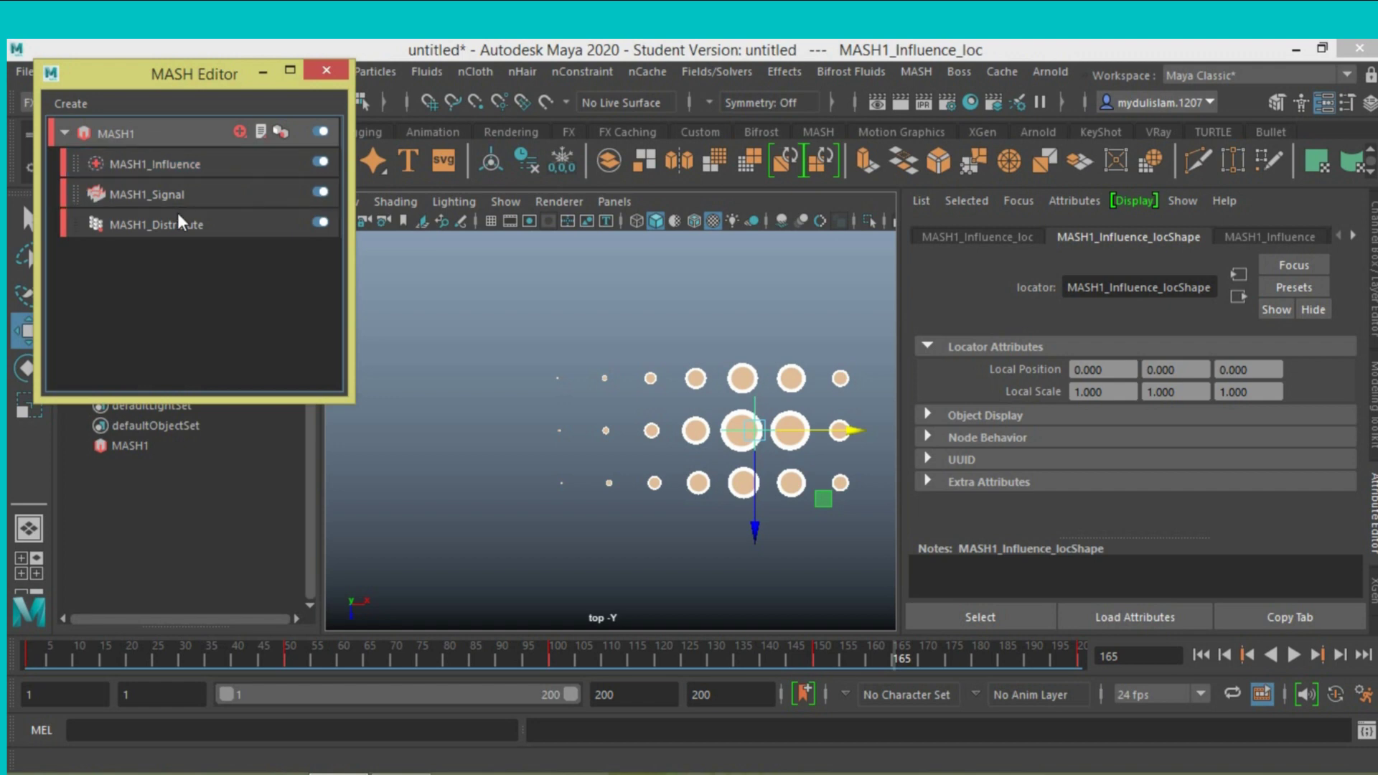
{"action": "left_click_drag", "start_coordinate": [173, 165], "coordinate": [179, 208]}
{"action": "left_click_drag", "start_coordinate": [143, 164], "coordinate": [68, 207]}
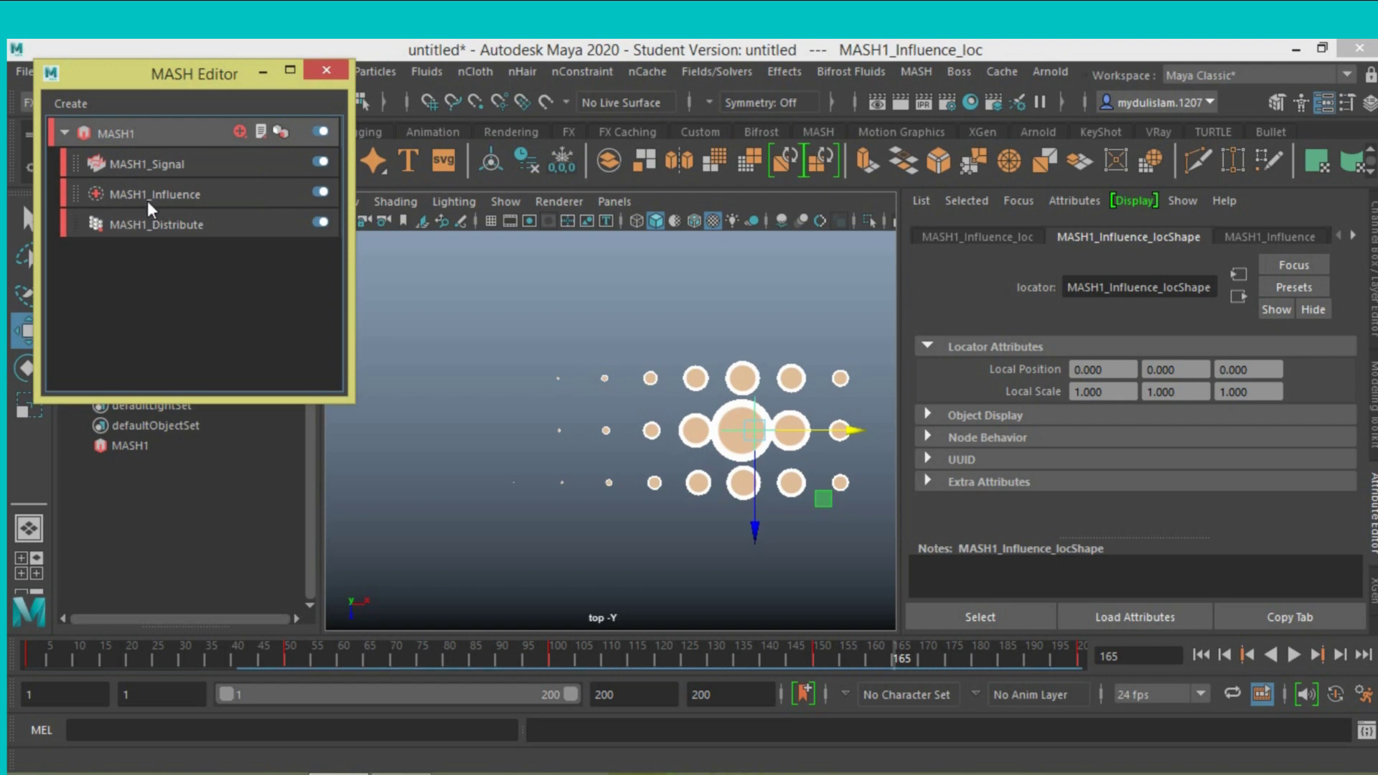
{"action": "left_click", "coordinate": [262, 71]}
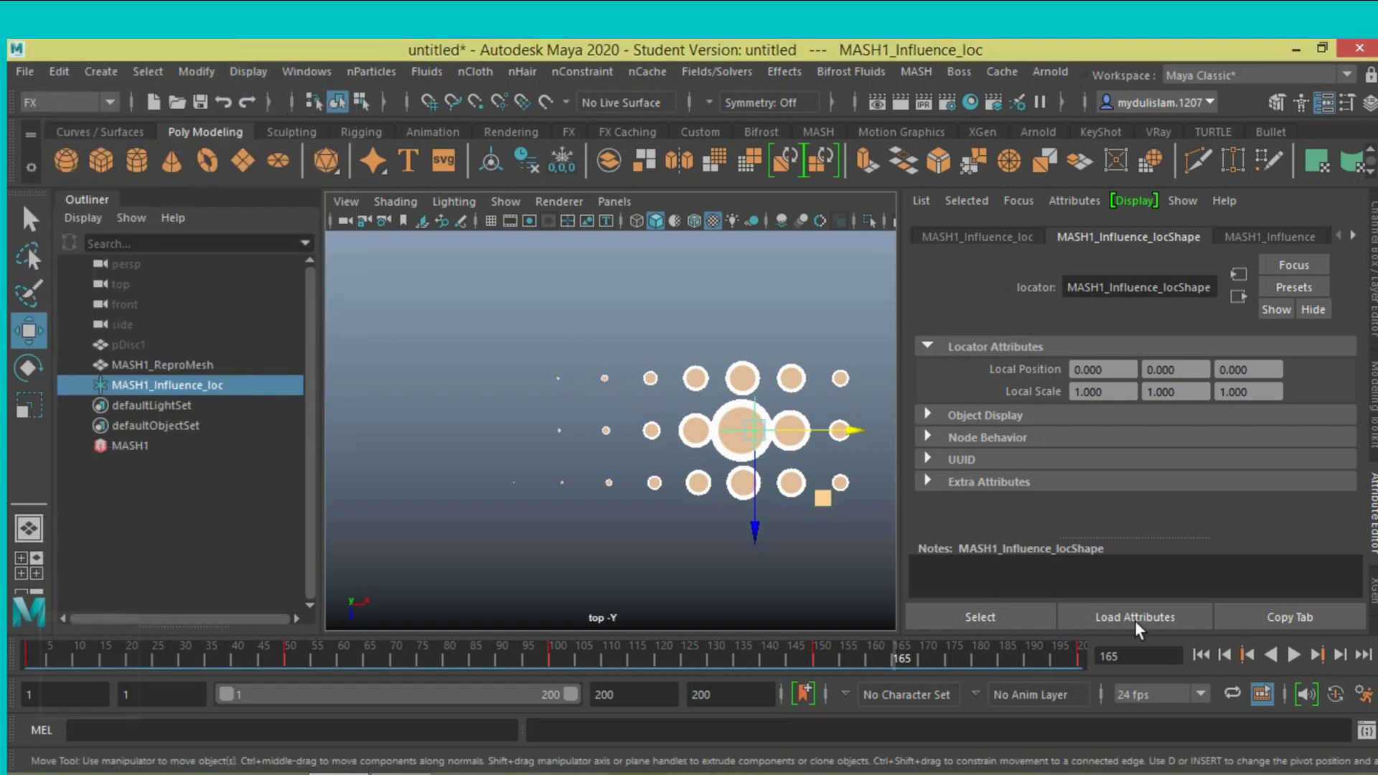
{"action": "left_click", "coordinate": [1288, 655]}
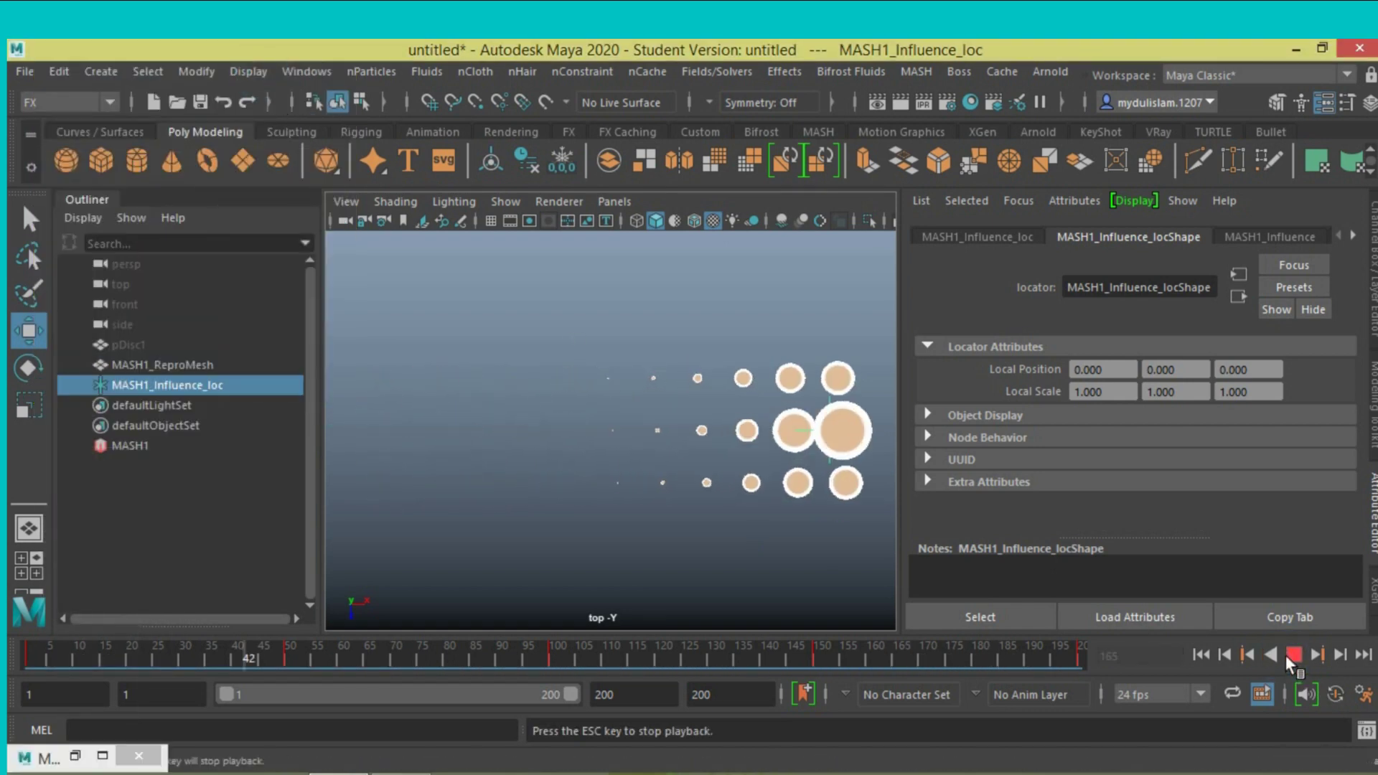